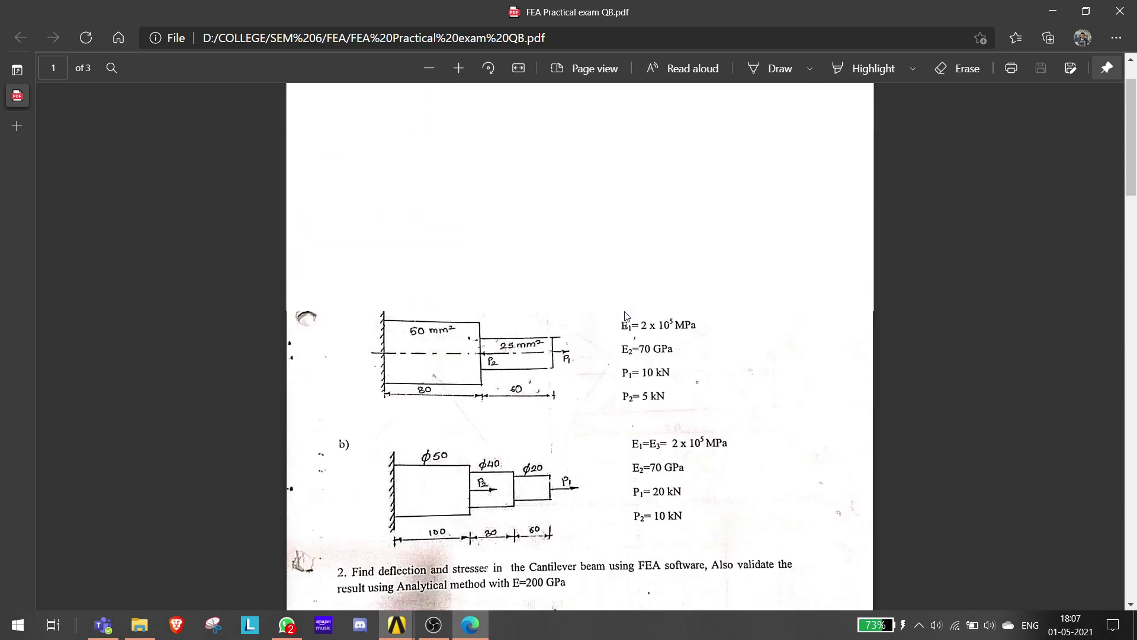
Examine the practical exam questions in the PDF, from the axially loaded bars and cantilever beam to the truss problems.
scroll(539, 296, down, 8)
scroll(535, 261, up, 5)
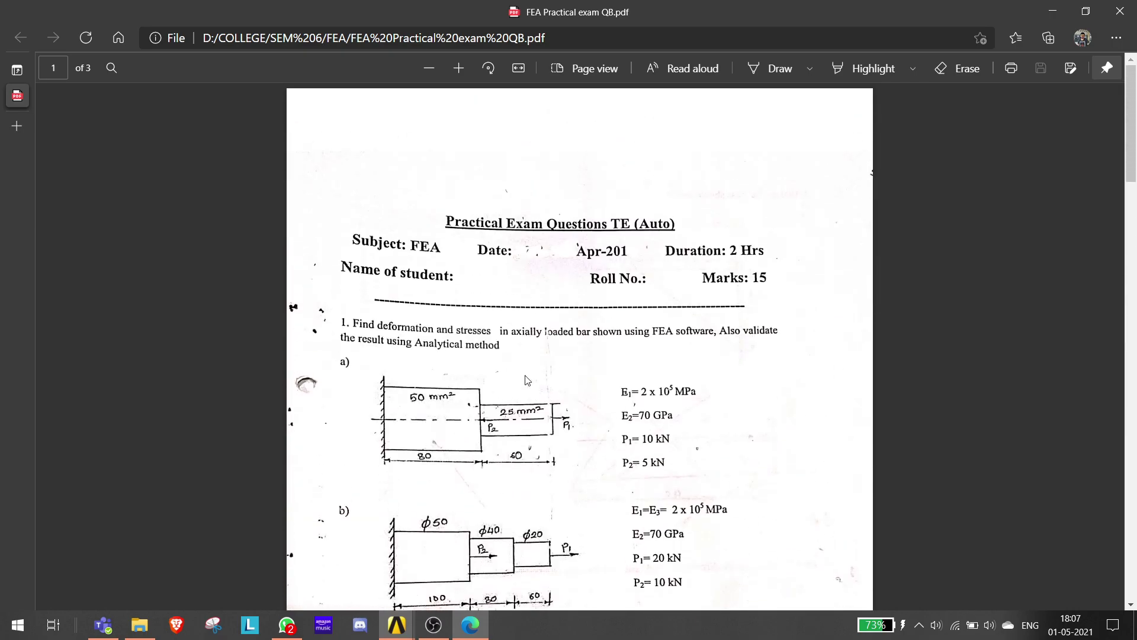
drag(1125, 191, 1131, 214)
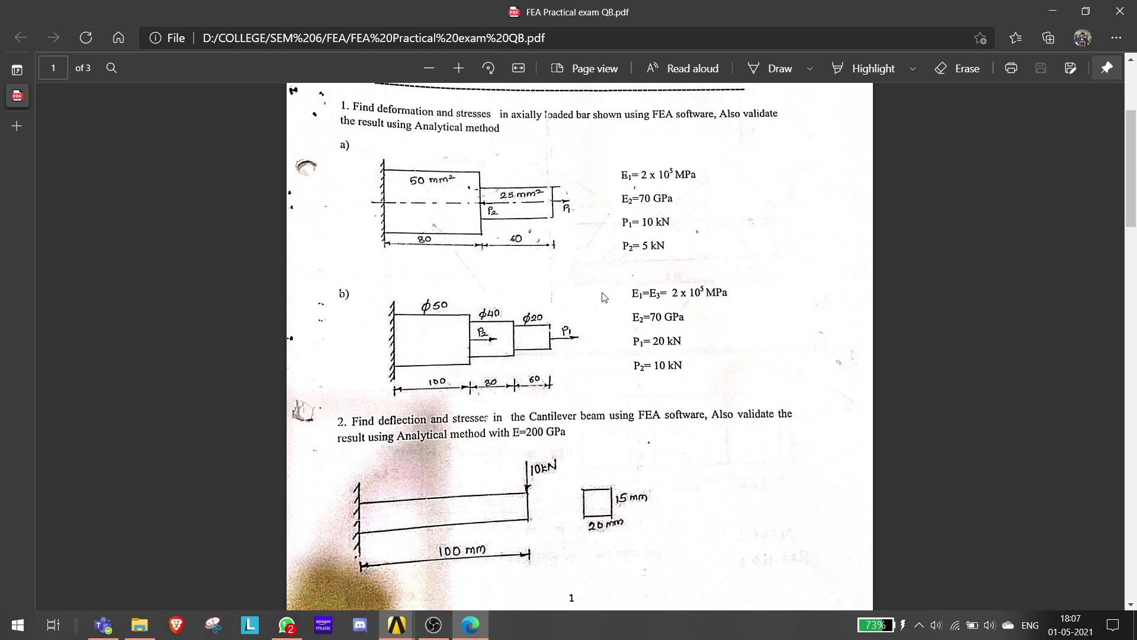
drag(1133, 213, 1134, 344)
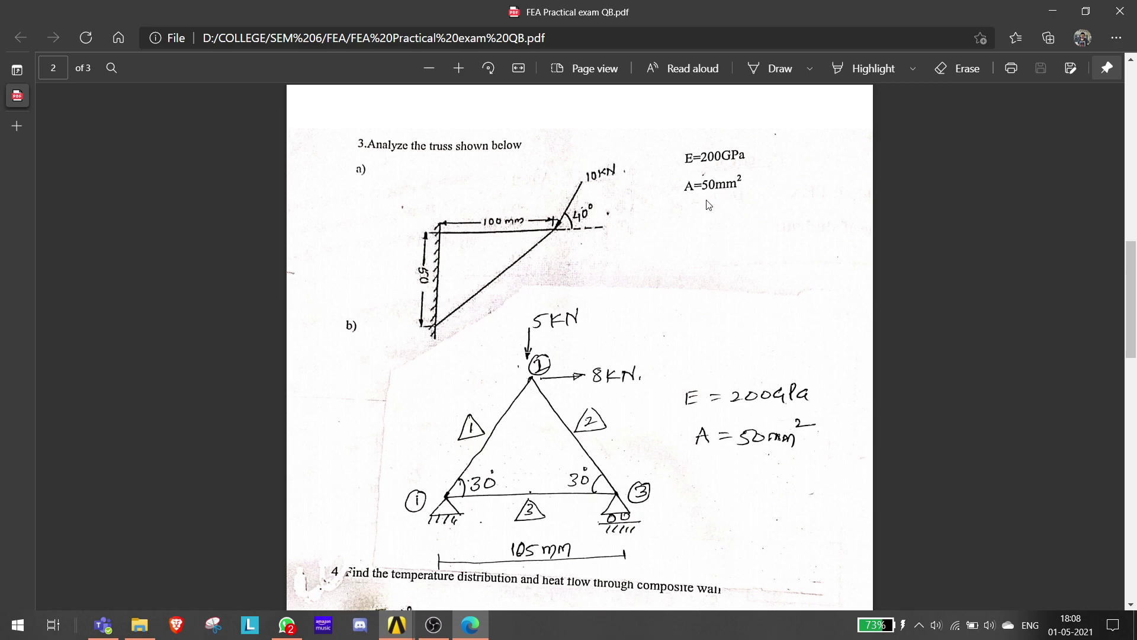
key(Home)
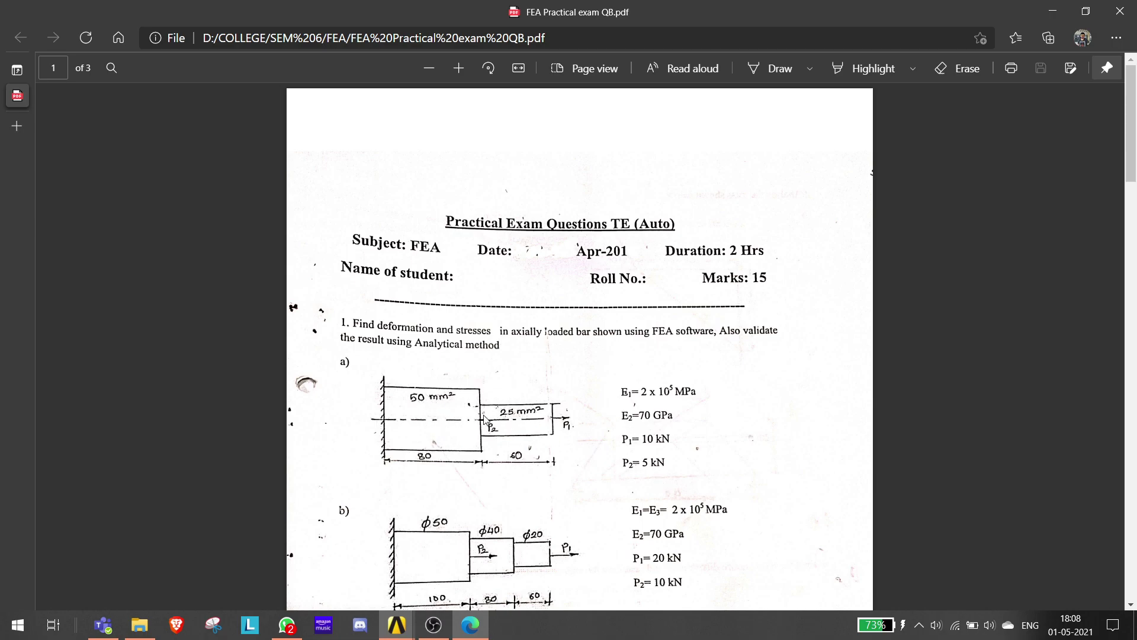
scroll(484, 419, down, 6)
scroll(612, 551, up, 2)
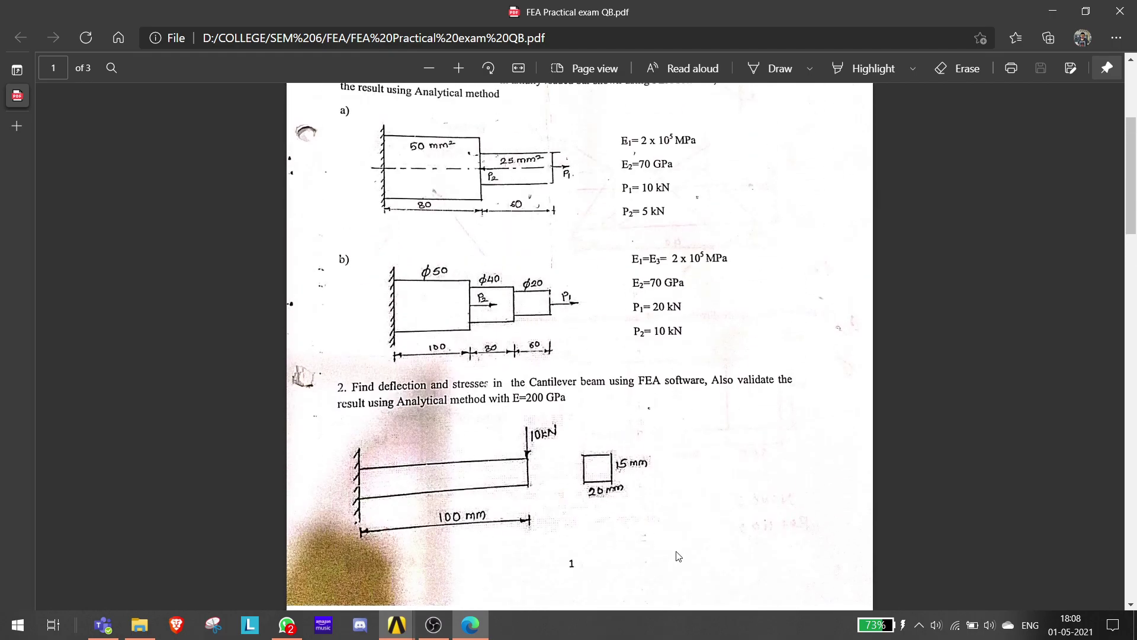
scroll(583, 405, up, 4)
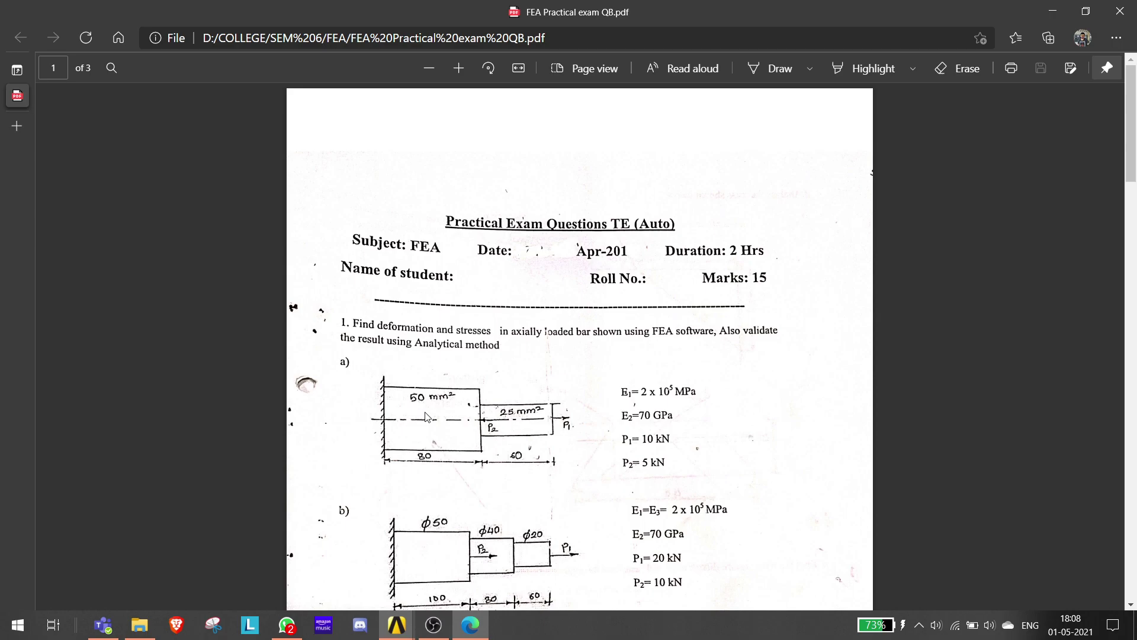
scroll(439, 415, down, 5)
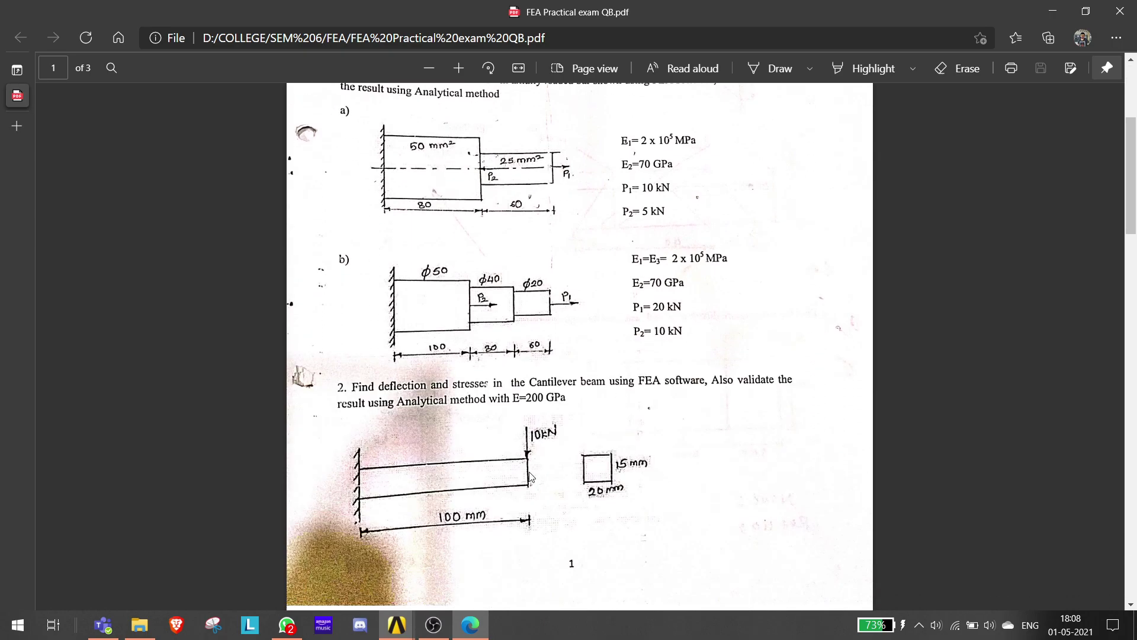
scroll(620, 459, down, 6)
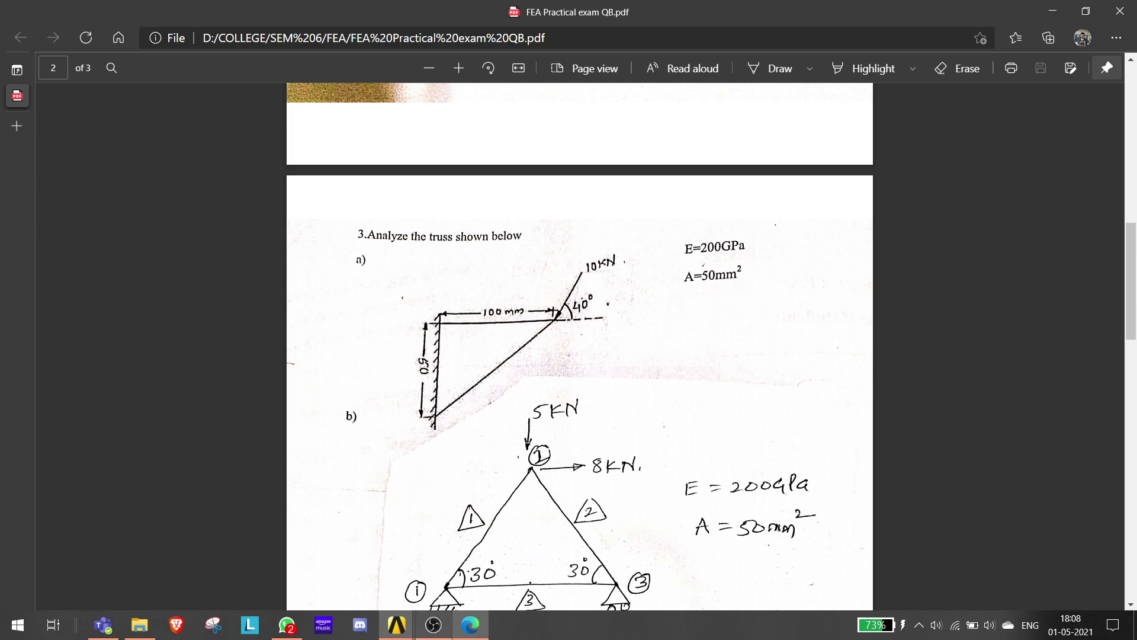
Switch to ANSYS Mechanical, start a new analysis named file that saves all current information, and filter the preferences to Structural.
click(3, 636)
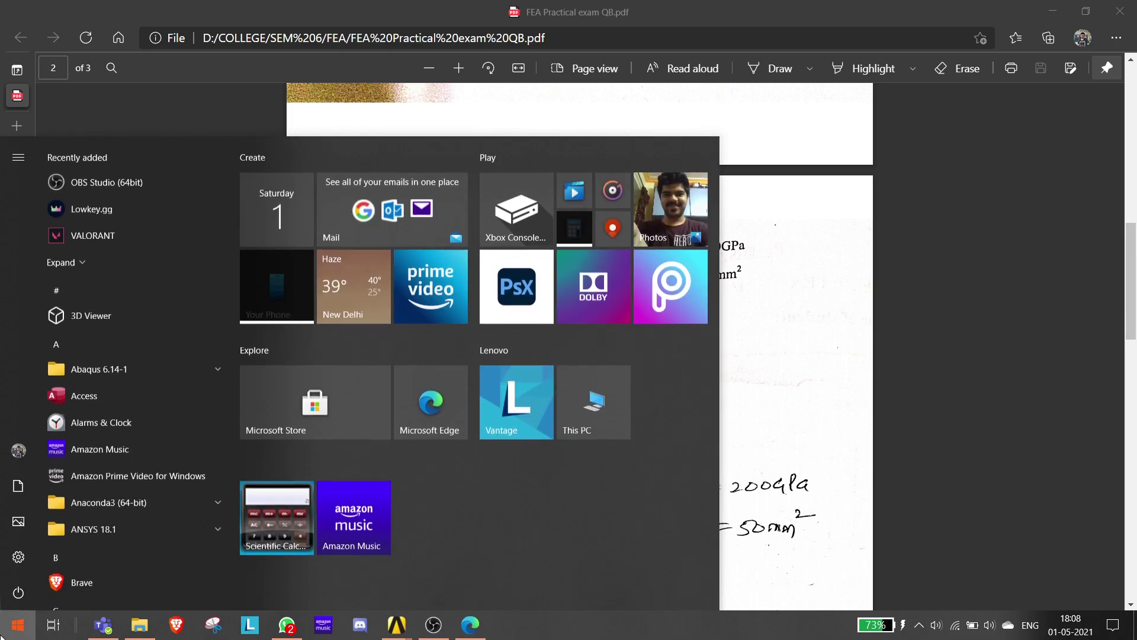
mouse_move(406, 633)
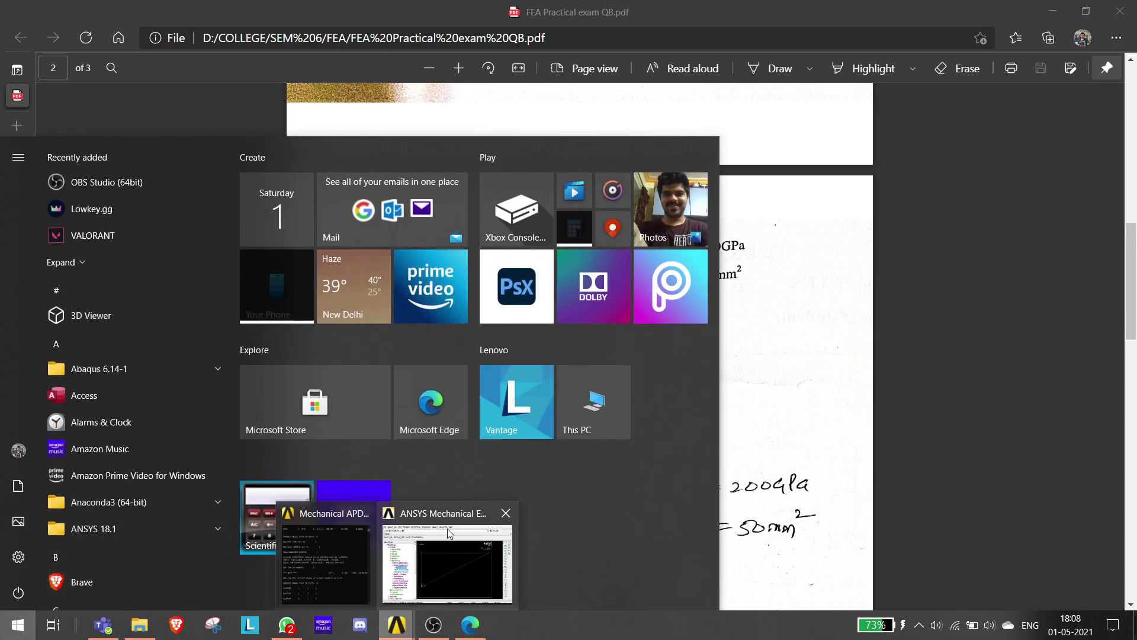
click(447, 530)
click(19, 66)
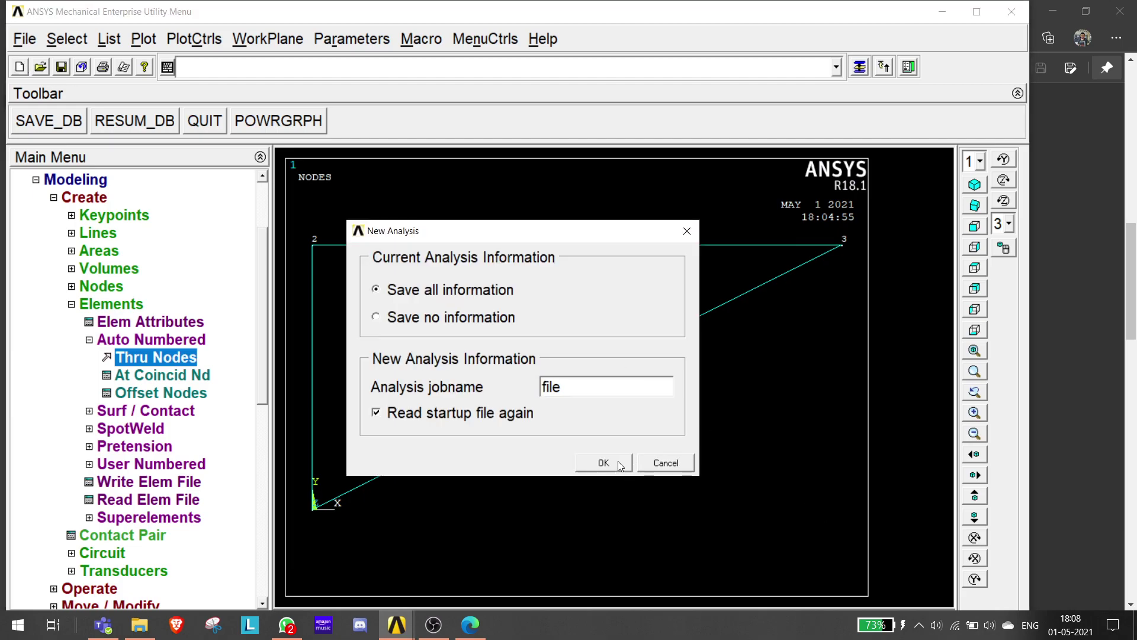
click(617, 461)
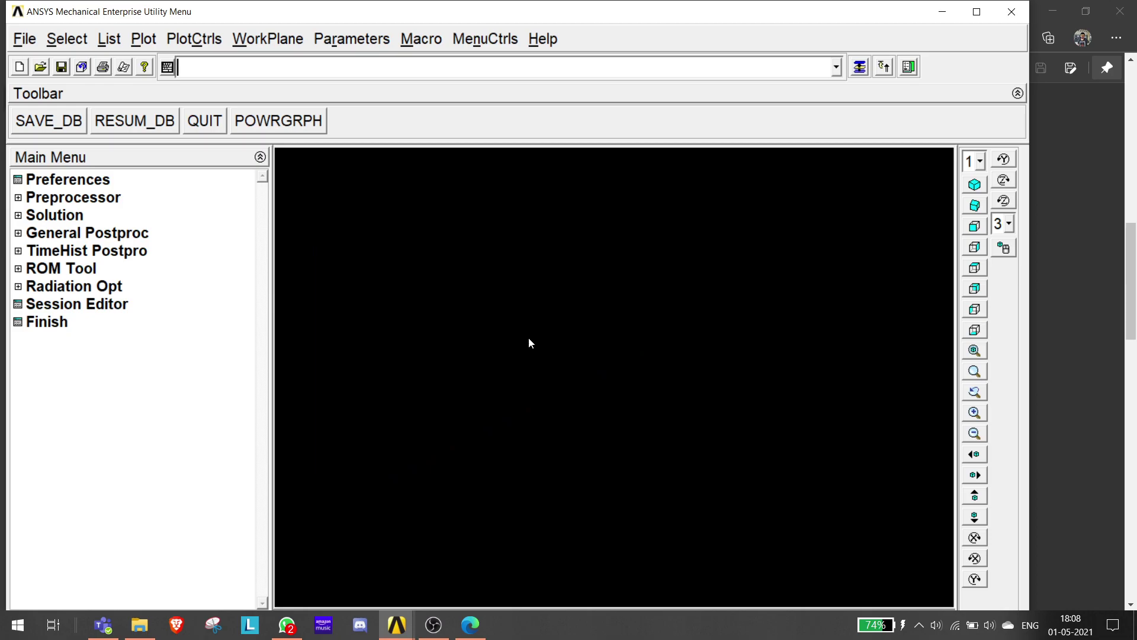
click(68, 180)
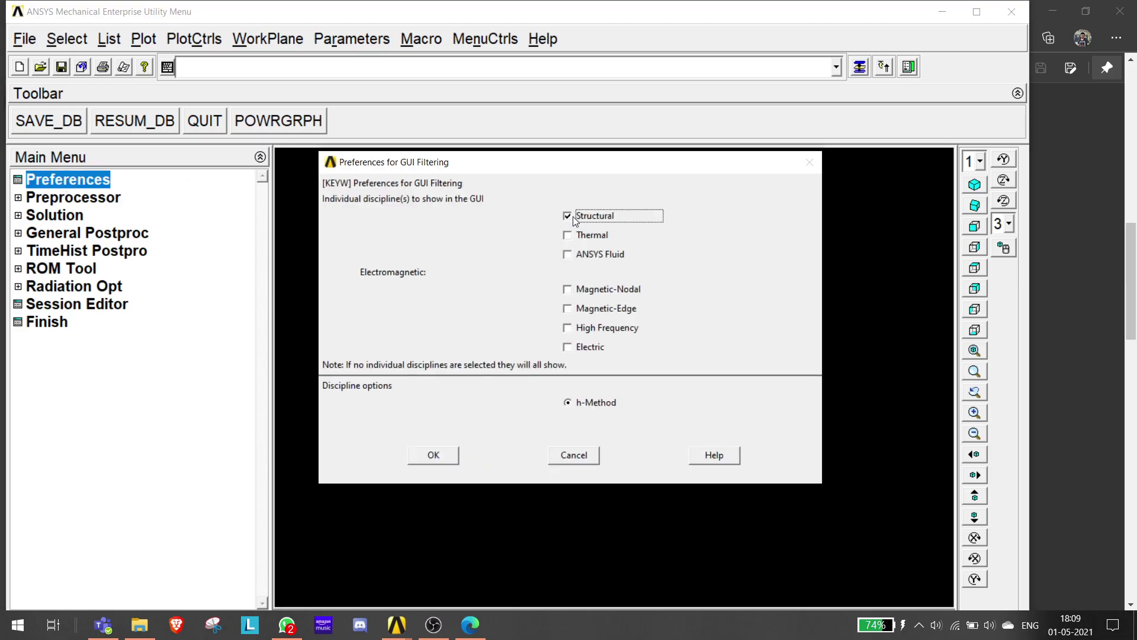
click(450, 460)
Add the Link 3D finit stn 180 element type with reference number 1 in the preprocessor.
click(60, 200)
click(36, 286)
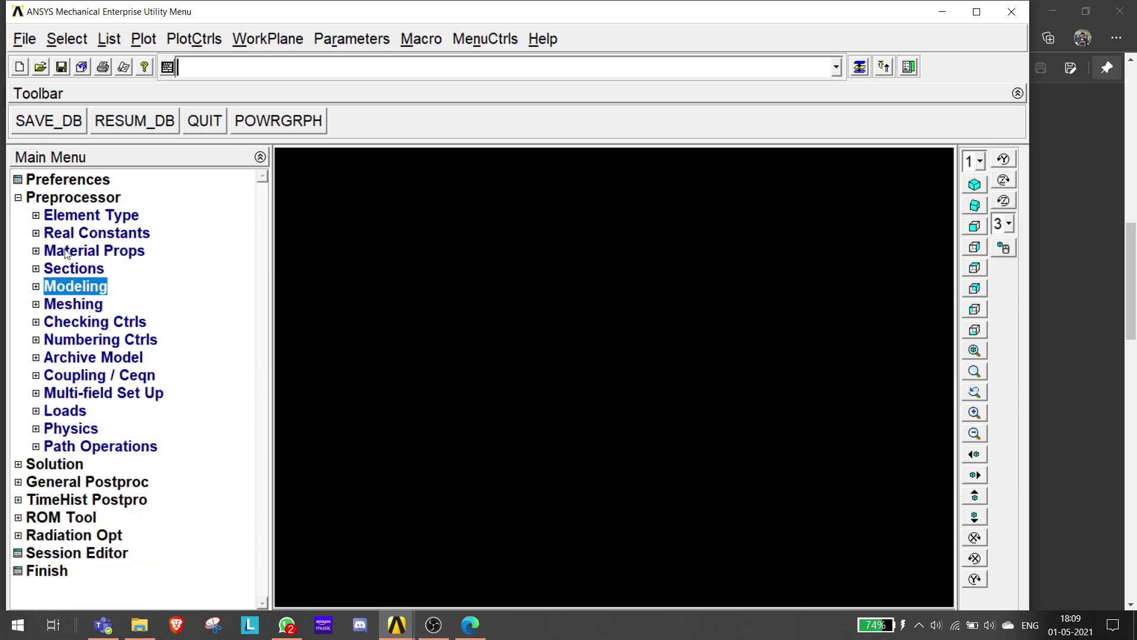
click(36, 215)
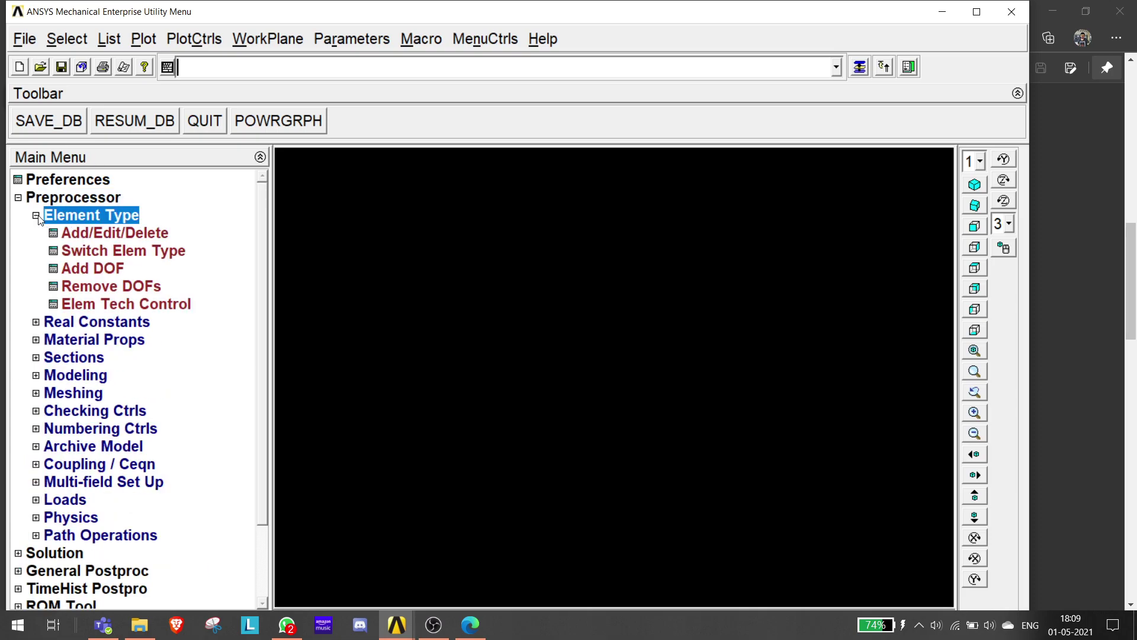
click(97, 234)
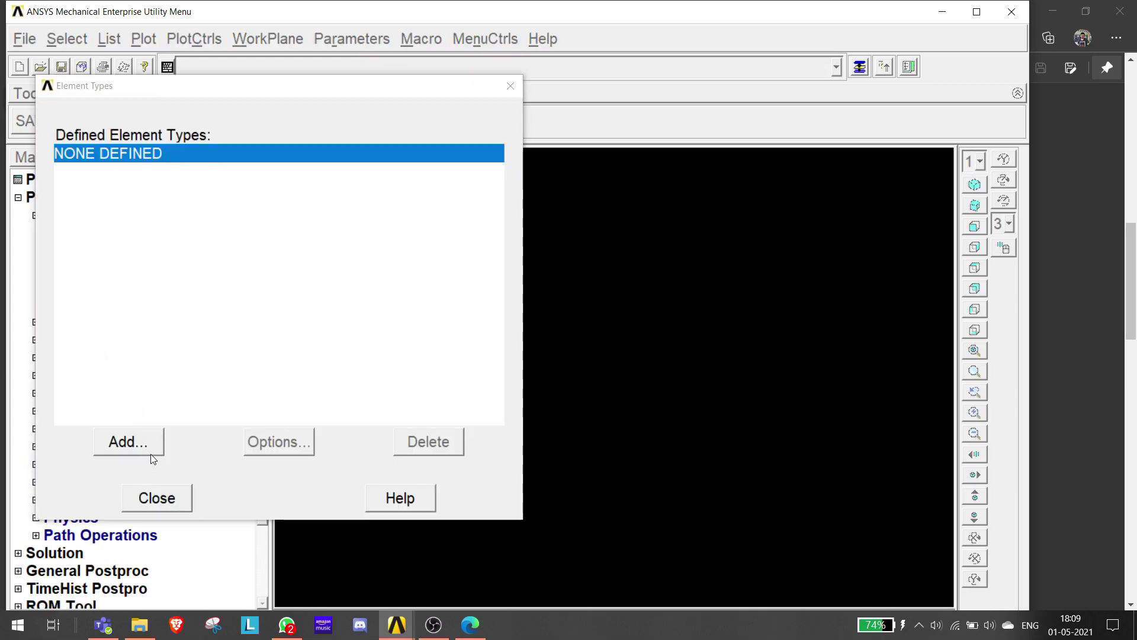
click(139, 445)
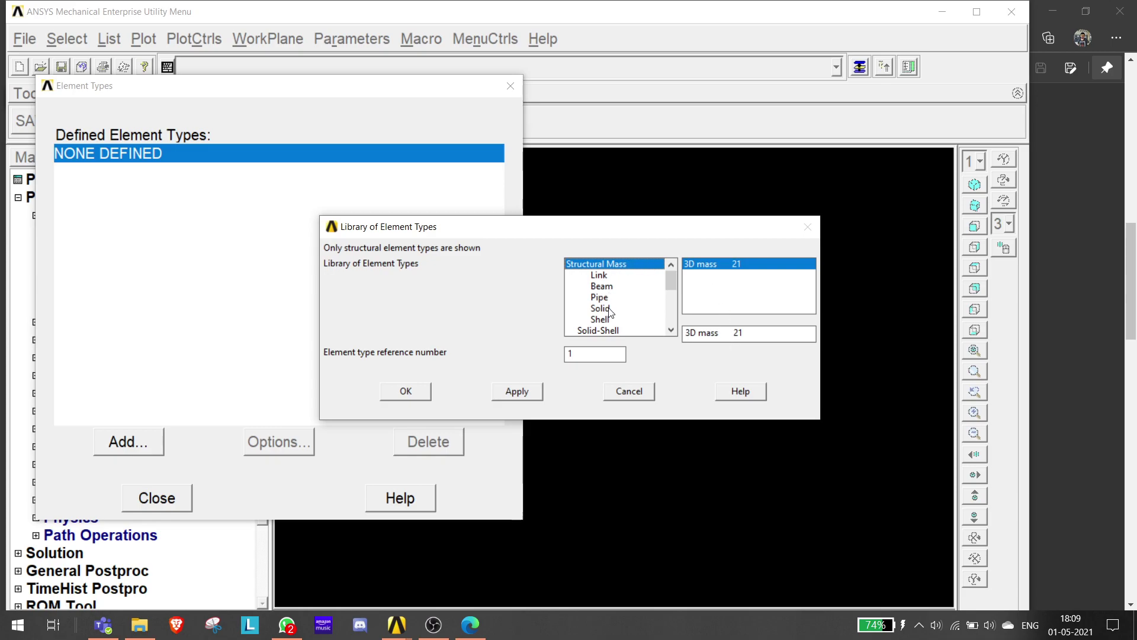
click(603, 275)
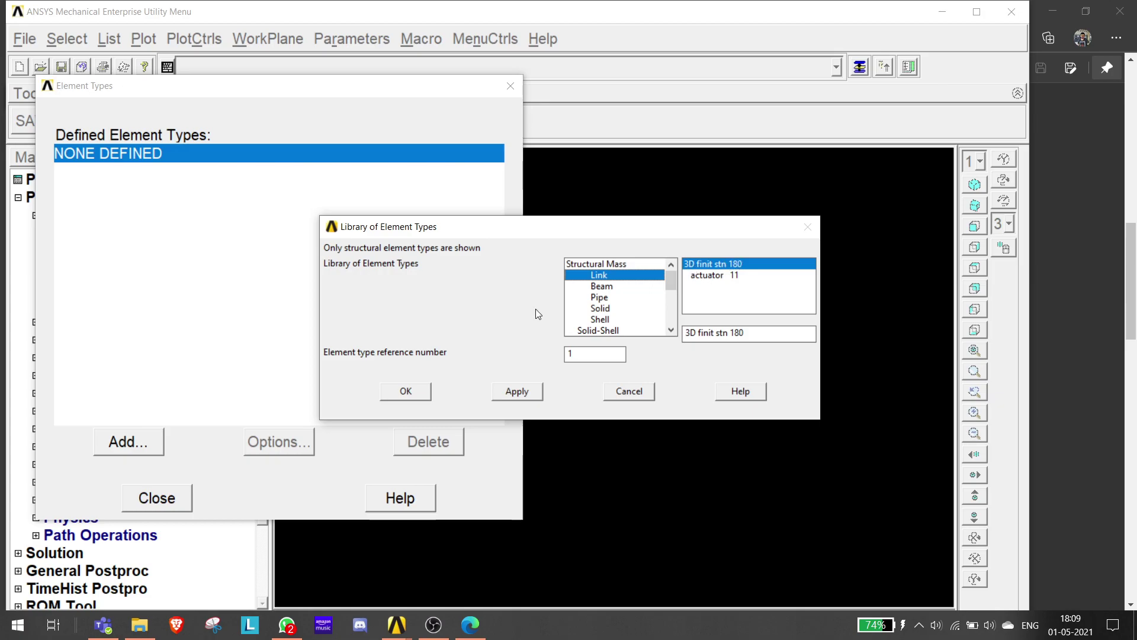
click(408, 388)
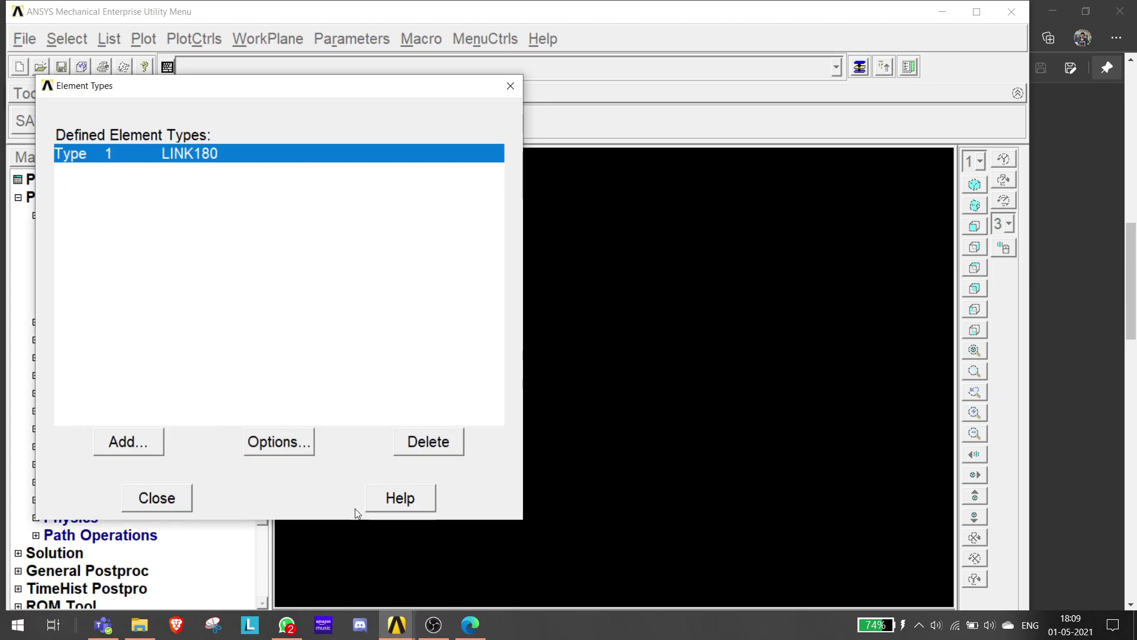
click(510, 86)
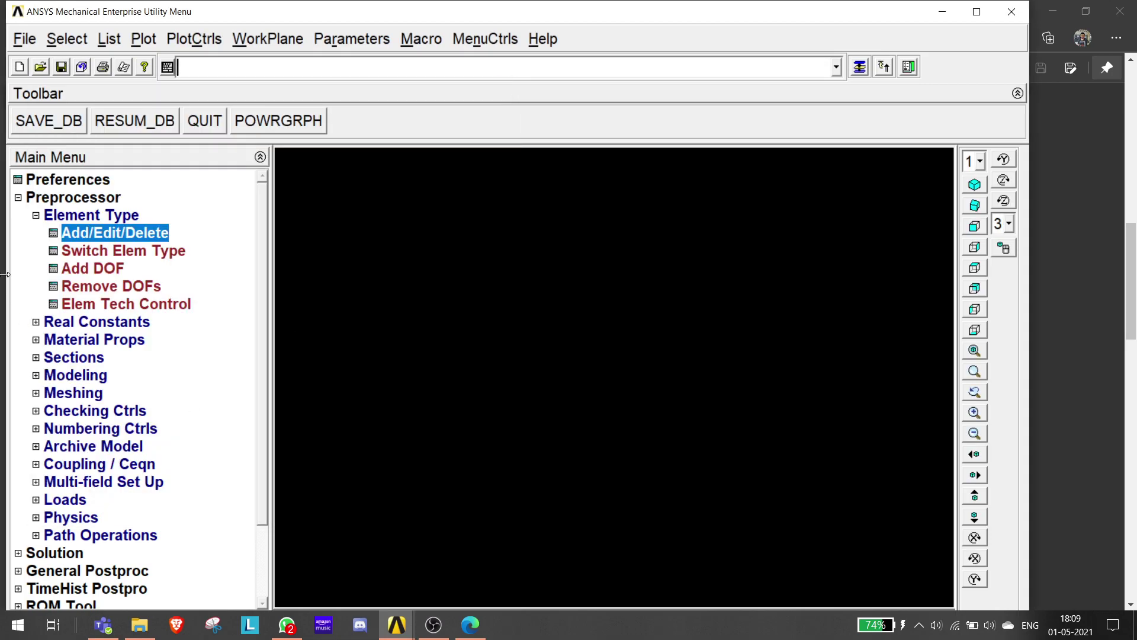
Define a structural linear elastic isotropic model for material number 1 with EX set to 2E5.
click(36, 340)
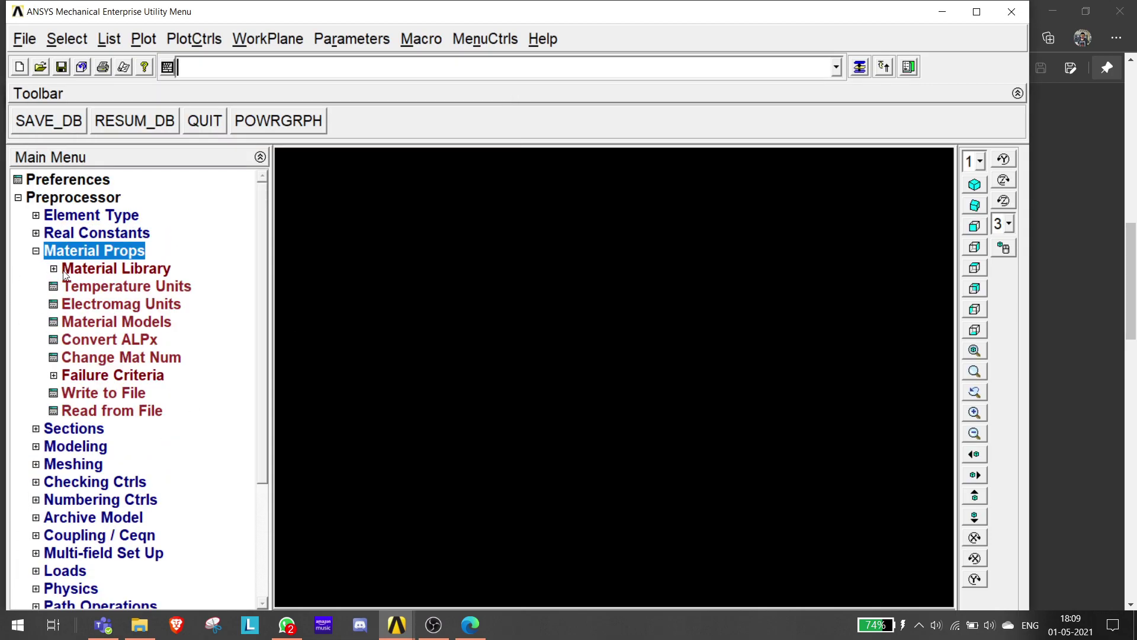
click(122, 325)
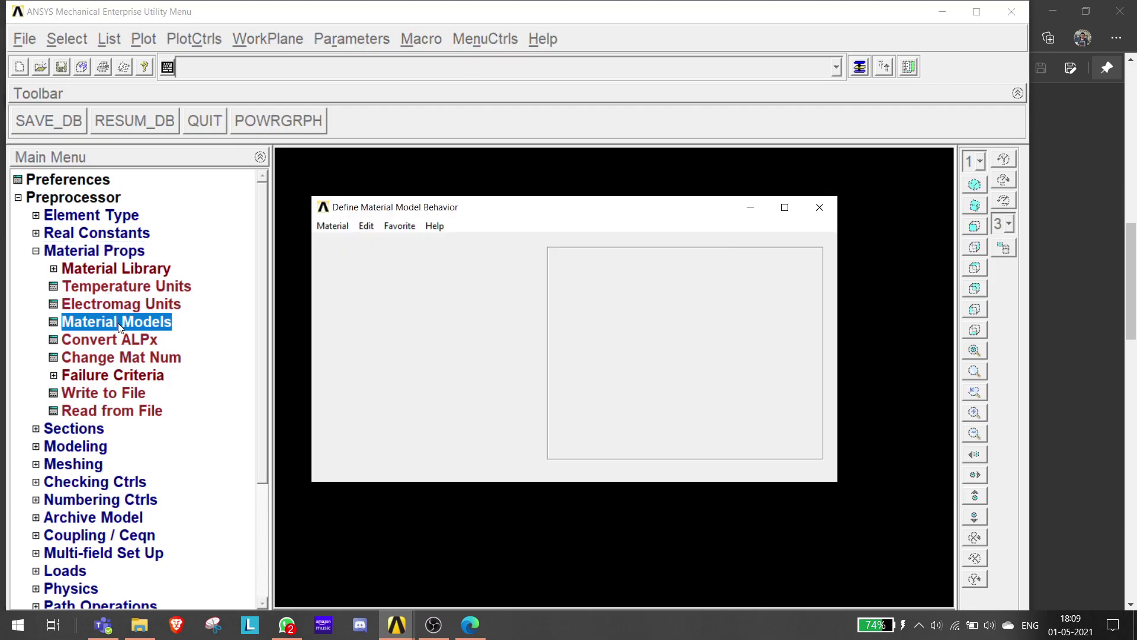
double_click(587, 290)
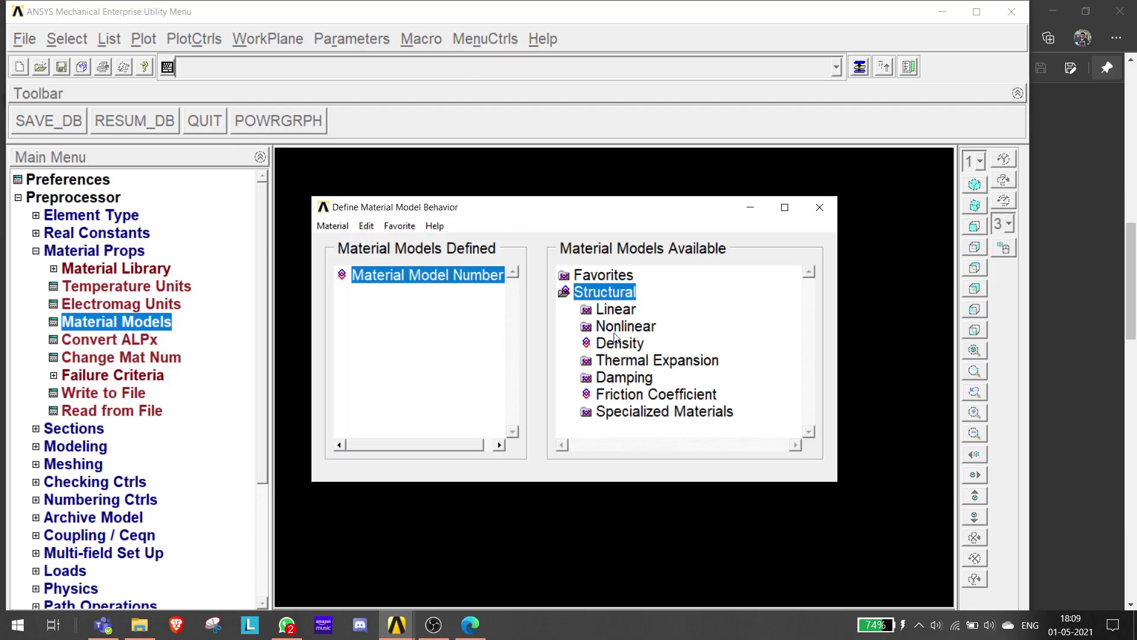
double_click(616, 309)
double_click(639, 326)
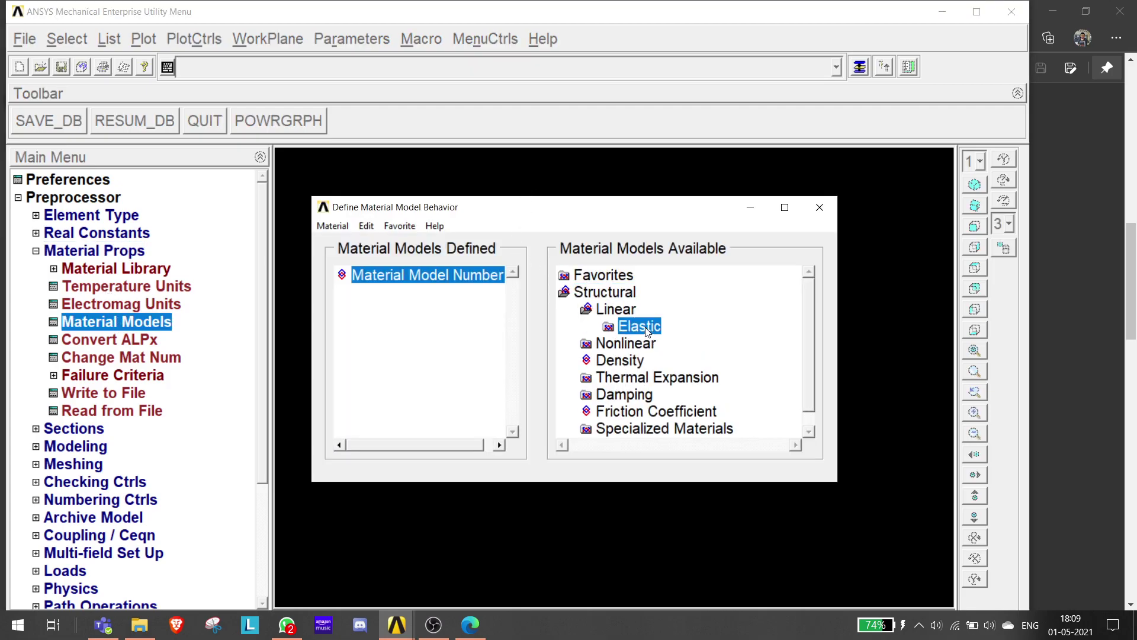
double_click(681, 348)
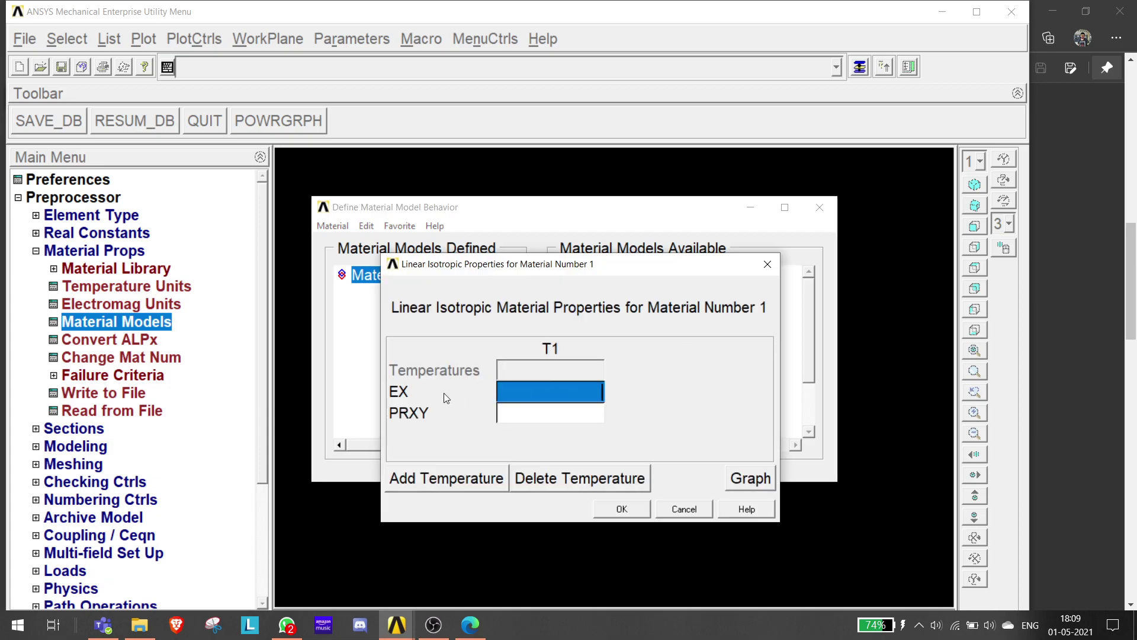
text(2E11)
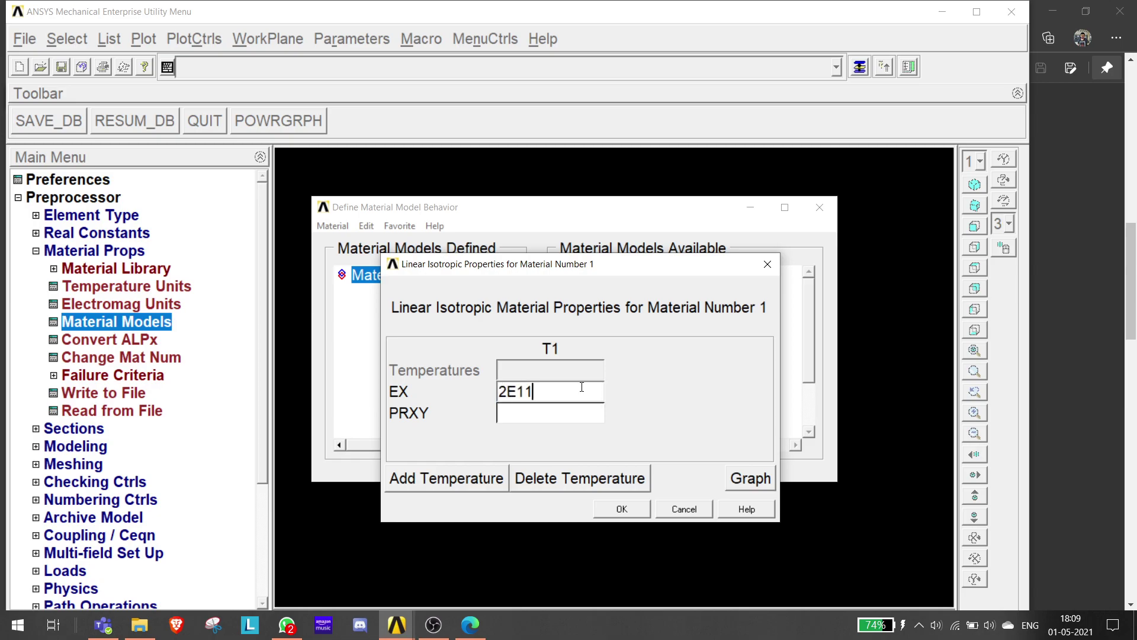
drag(535, 393, 520, 401)
drag(523, 400, 517, 401)
text(5)
Check the elastic modulus and its units given for truss problem 3a in the exam question PDF.
click(469, 624)
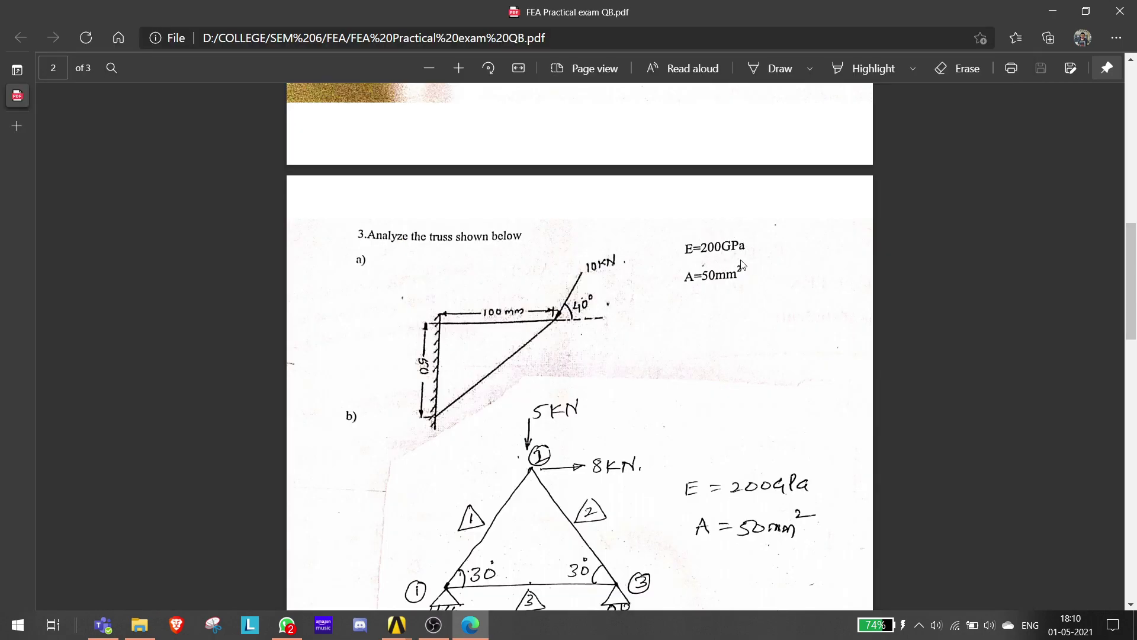
click(434, 624)
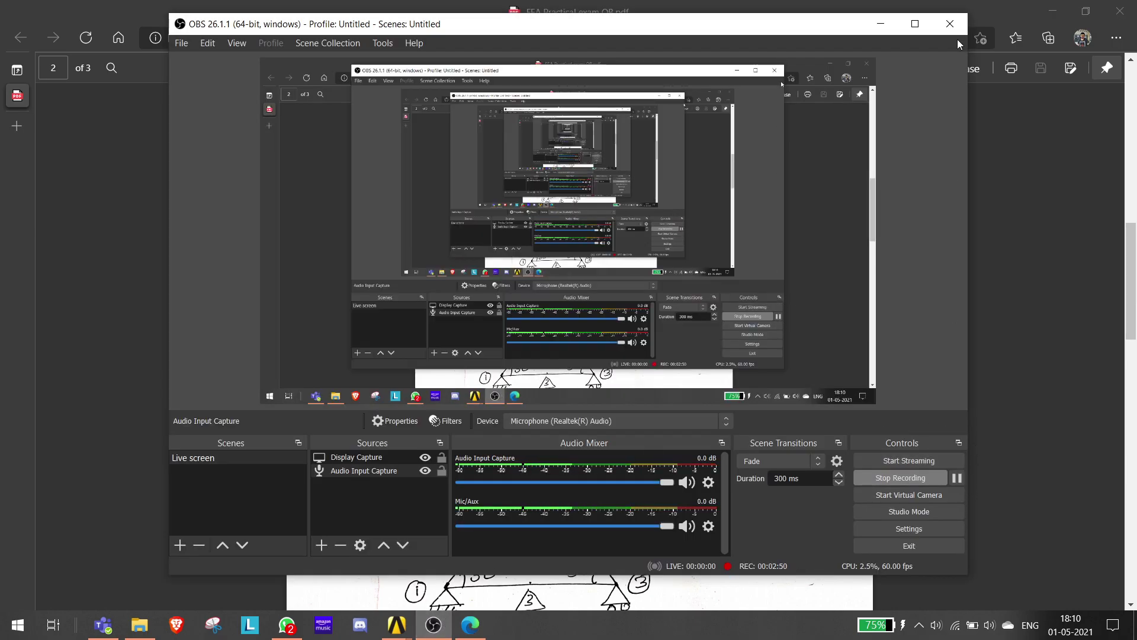
click(884, 19)
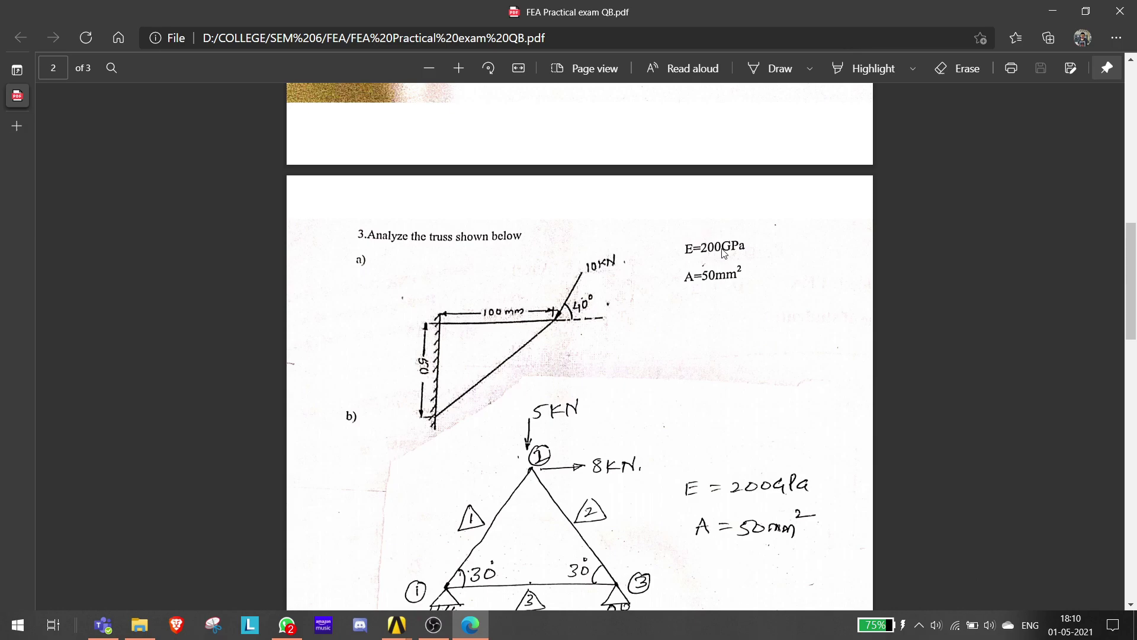
click(397, 625)
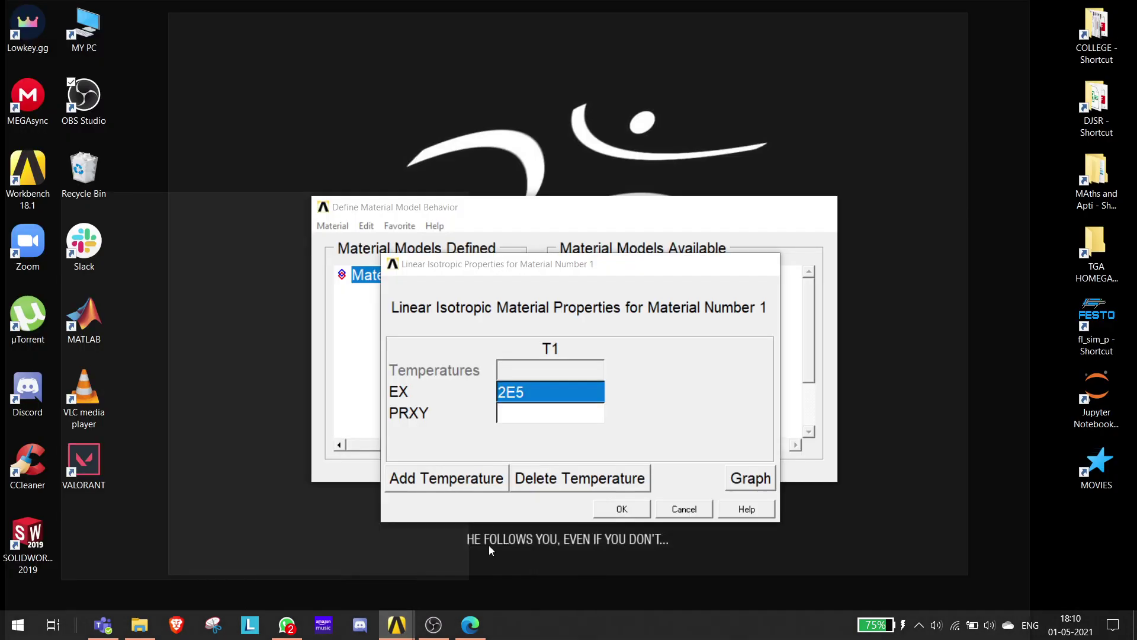
click(489, 544)
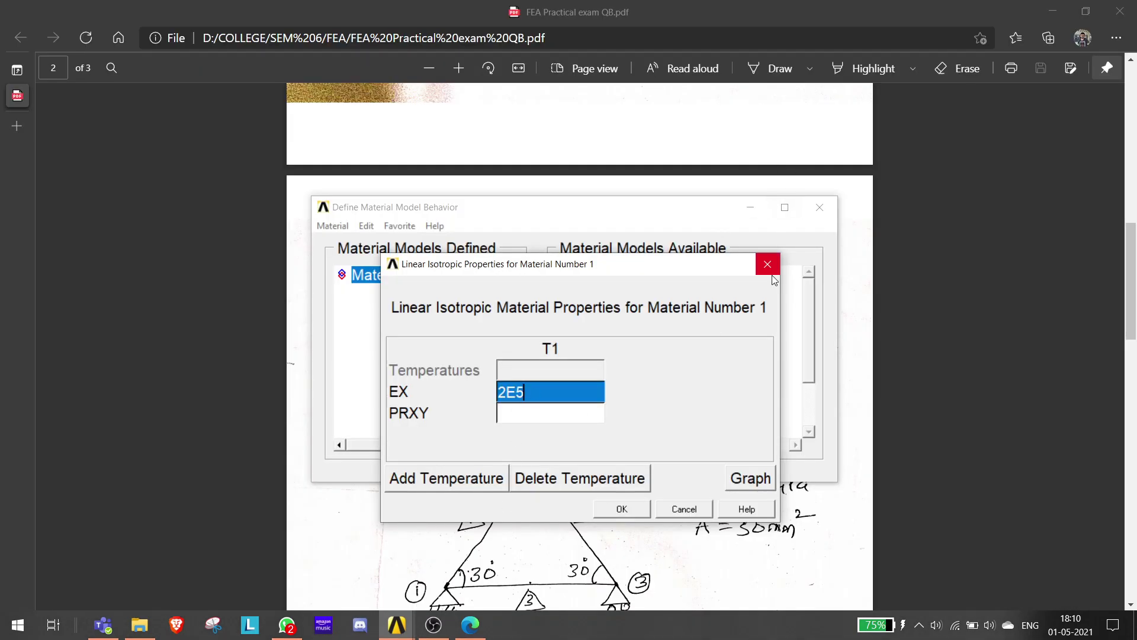
click(740, 180)
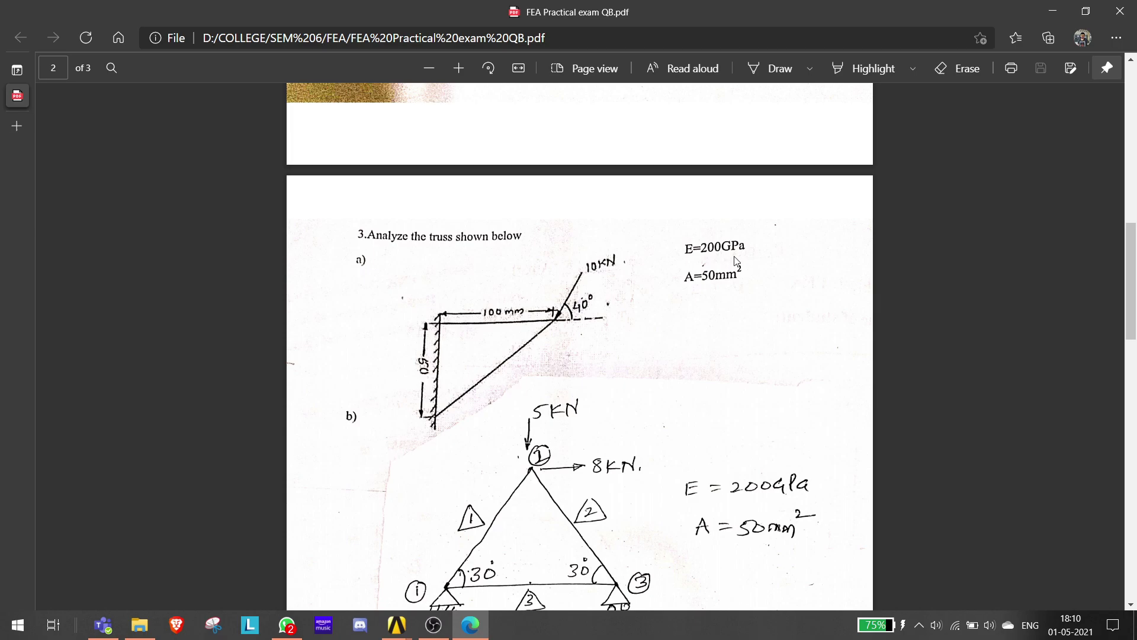
Return to the ANSYS material properties, set PRXY of material number 1 to 0.25, and close the material model definition.
mouse_move(398, 638)
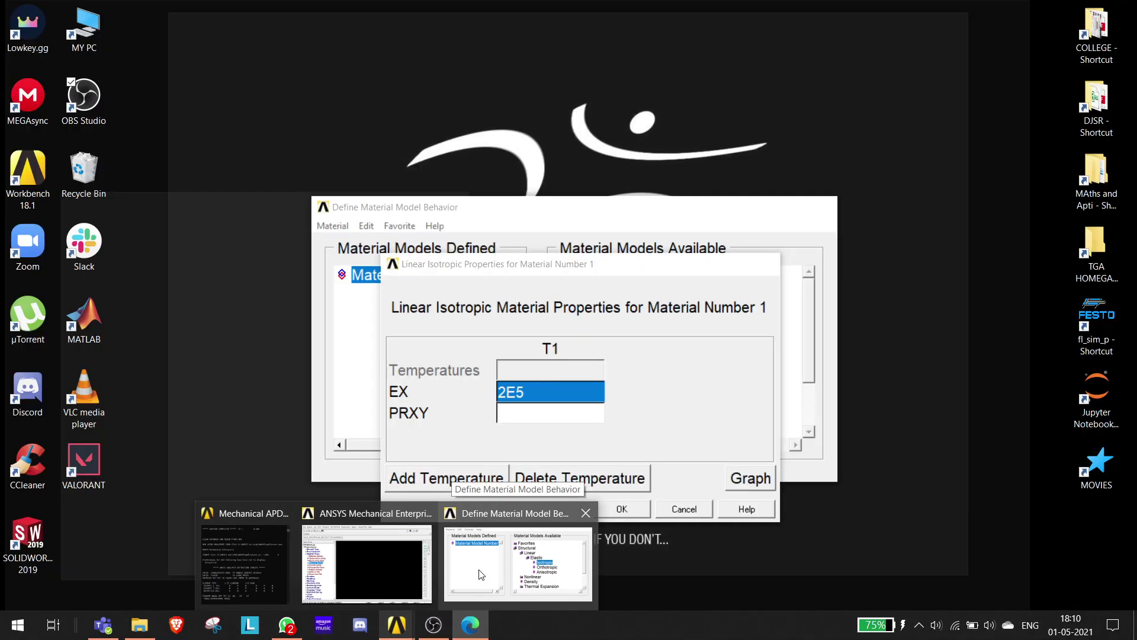
click(504, 545)
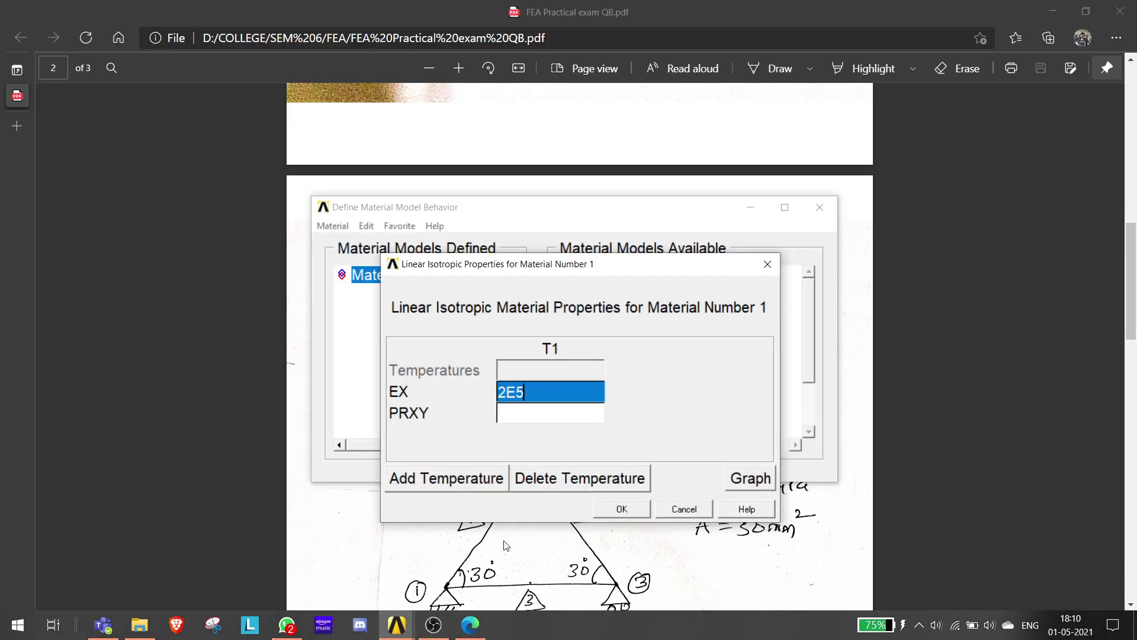
click(532, 414)
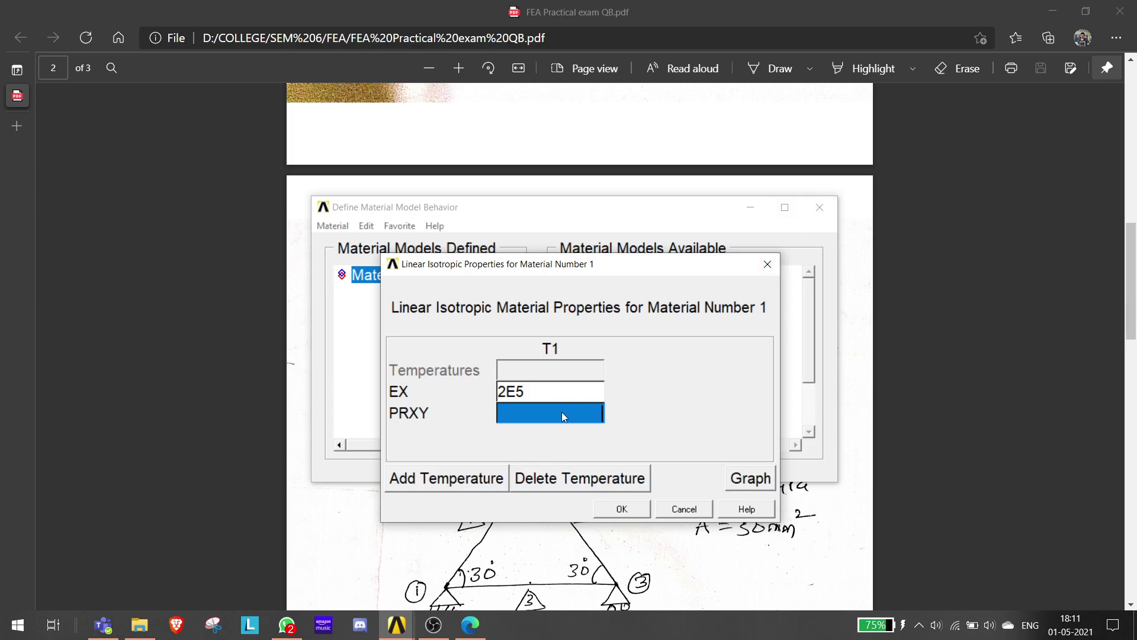
text(025)
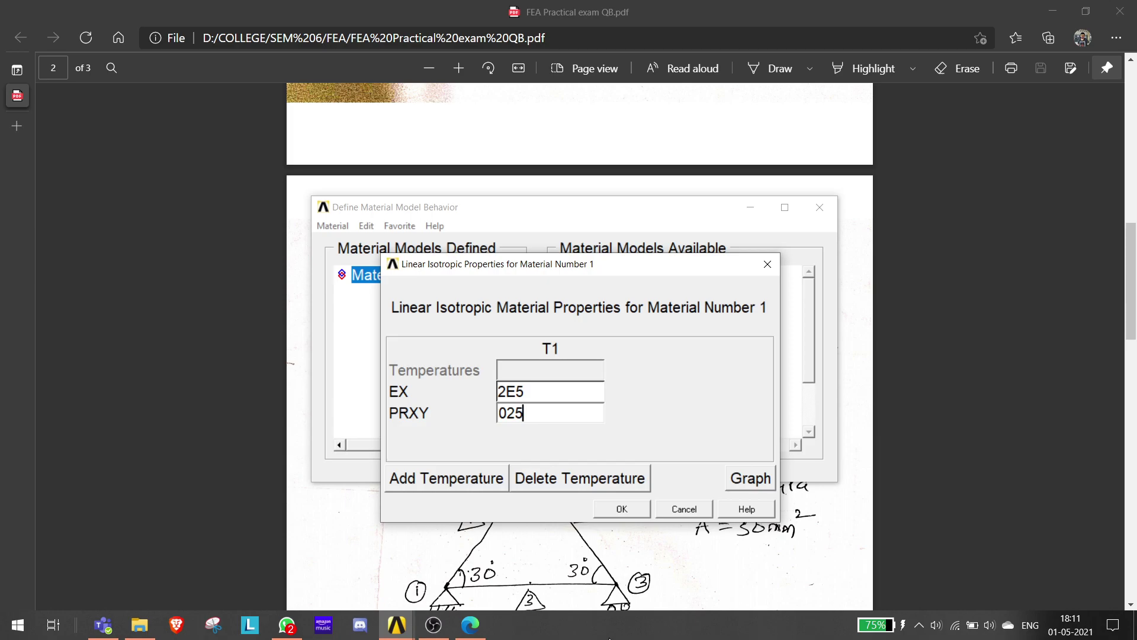
key(BackSpace)
key(BackSpace)
text(.25)
click(626, 514)
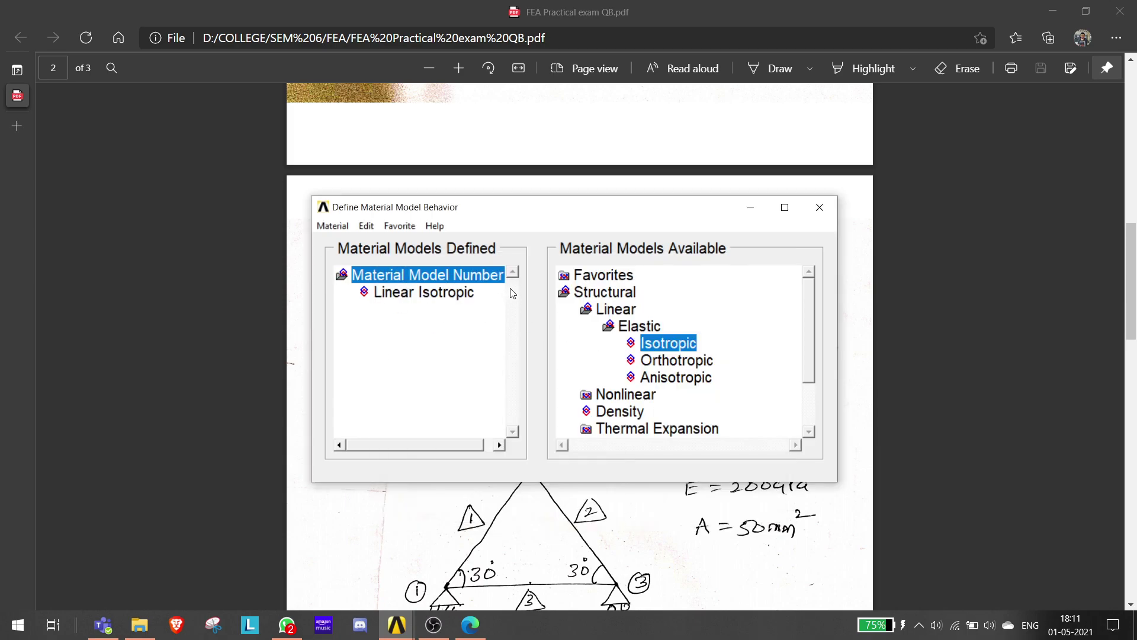
drag(635, 218, 621, 475)
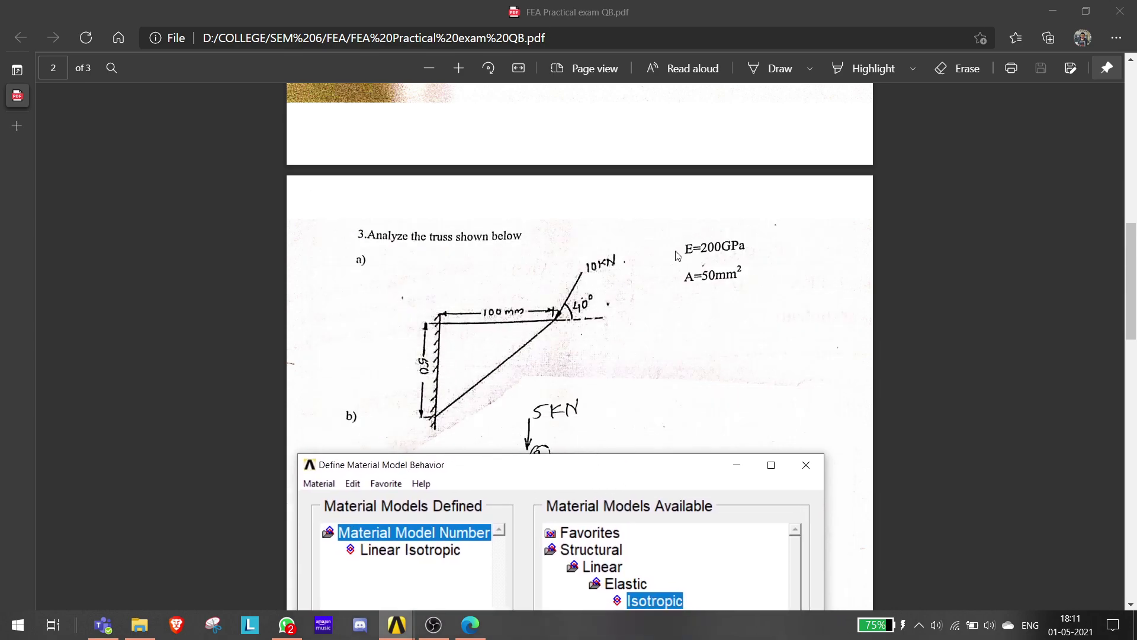
drag(635, 462, 635, 231)
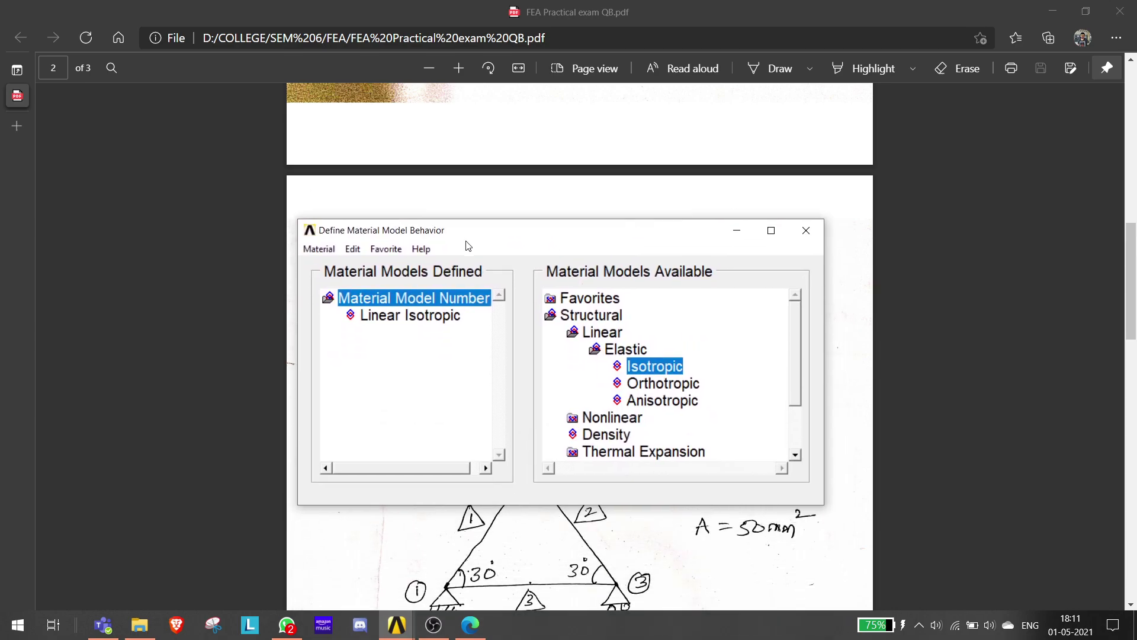
click(805, 231)
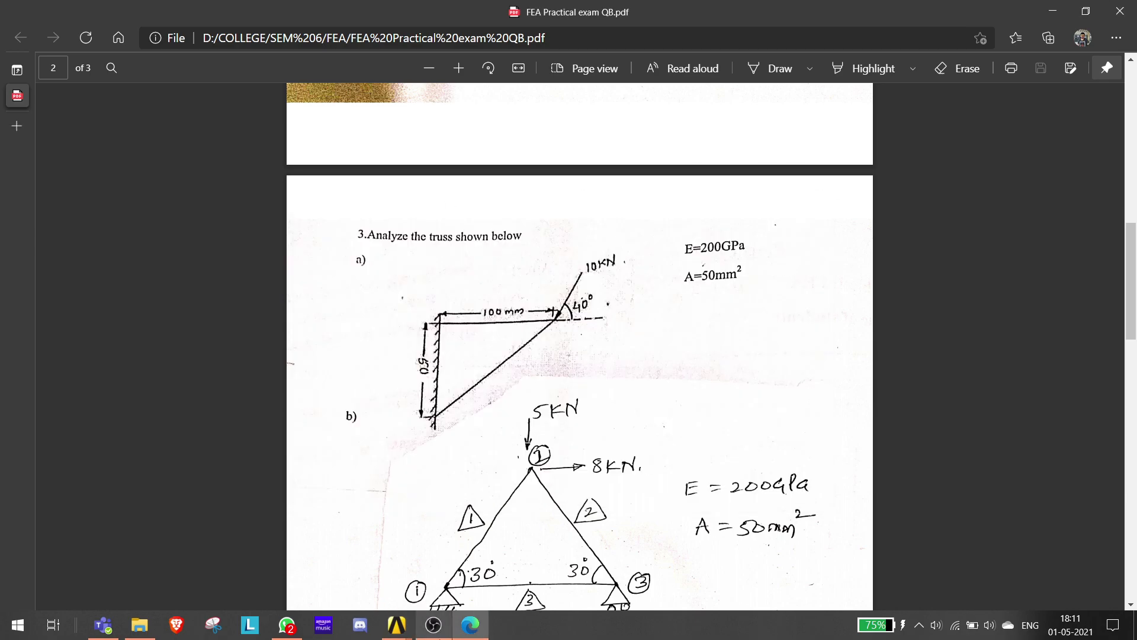
Add a link section with ID 1, section name 50 and link area 50.
mouse_move(396, 625)
click(450, 557)
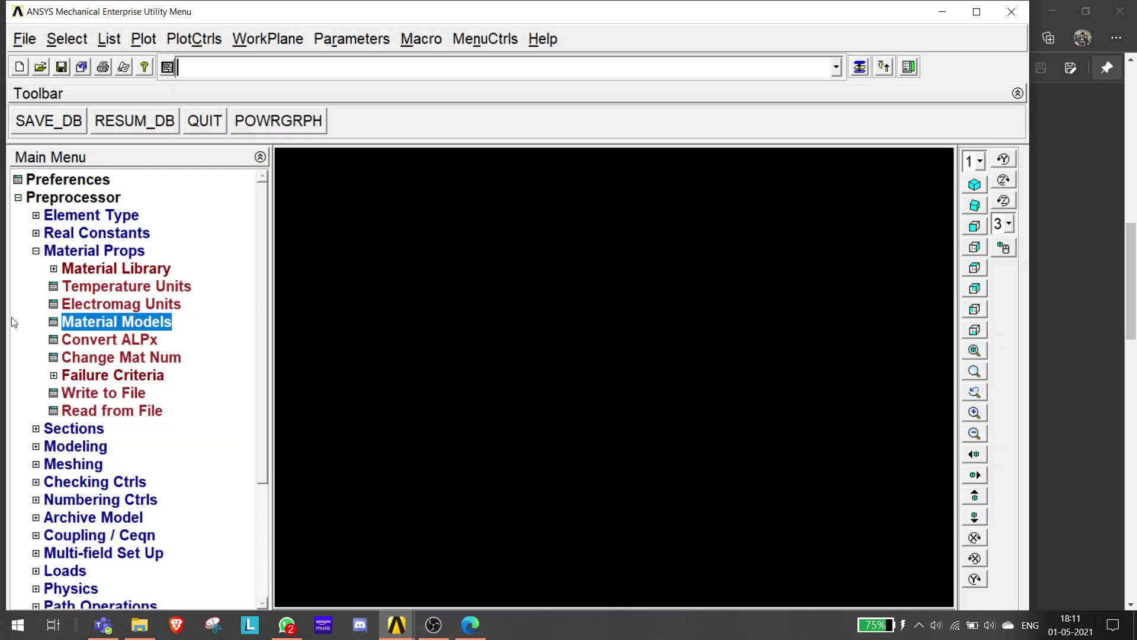
click(36, 251)
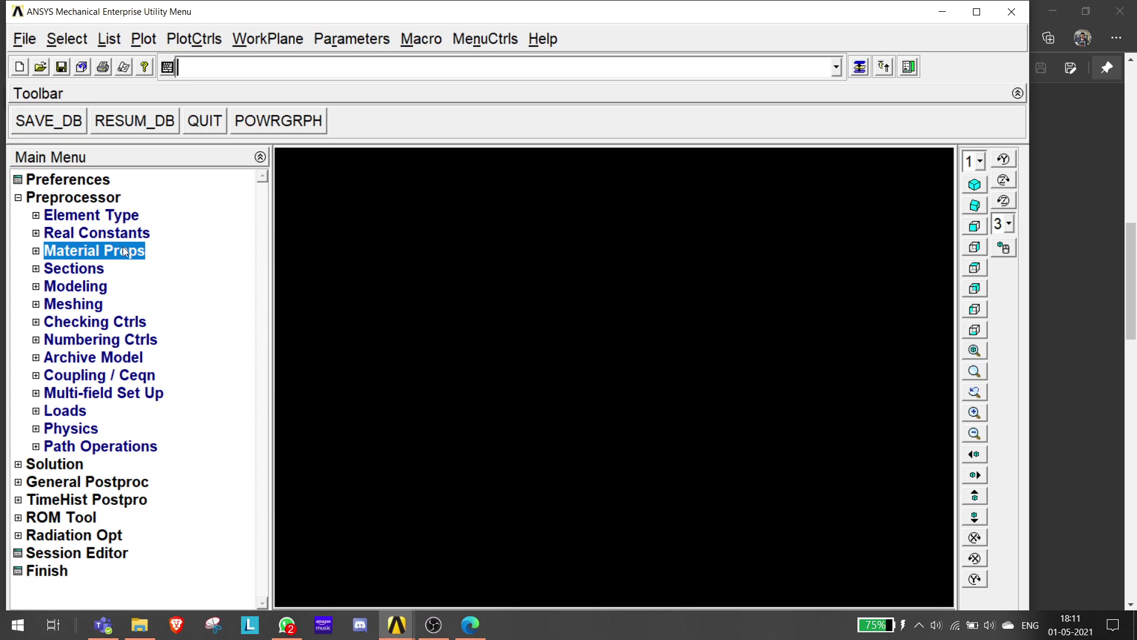
click(36, 269)
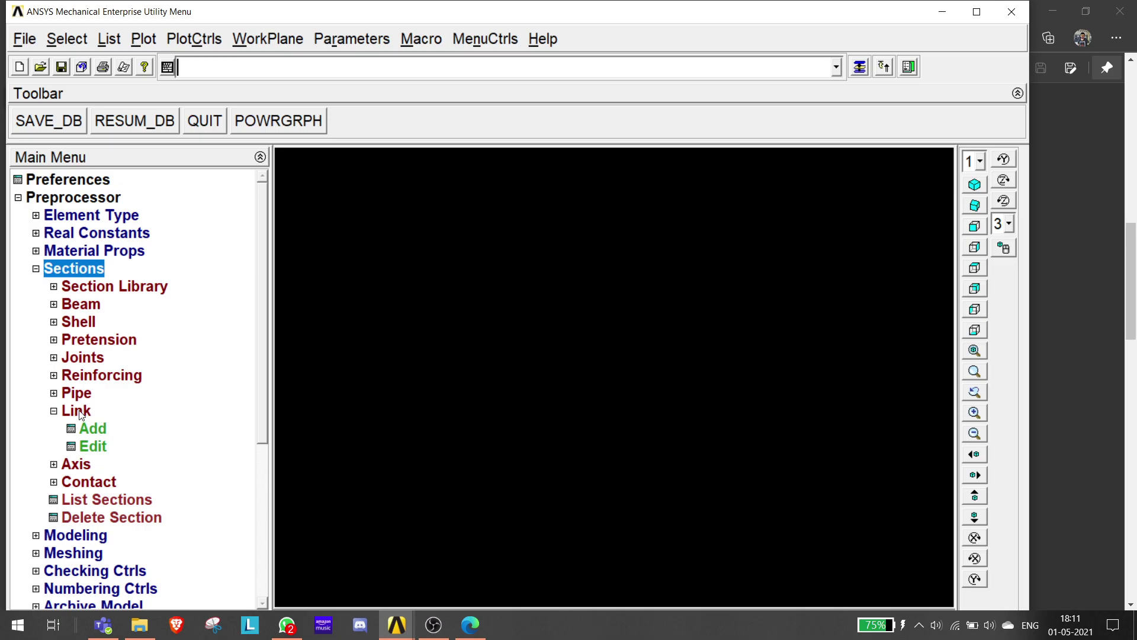
click(95, 427)
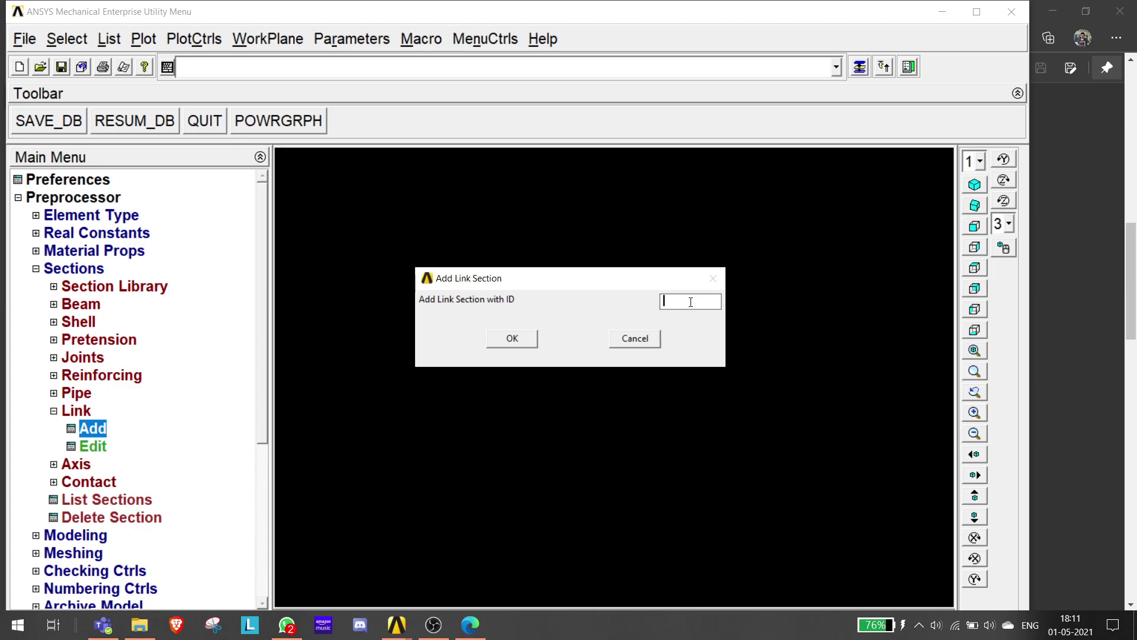
text(1)
click(503, 342)
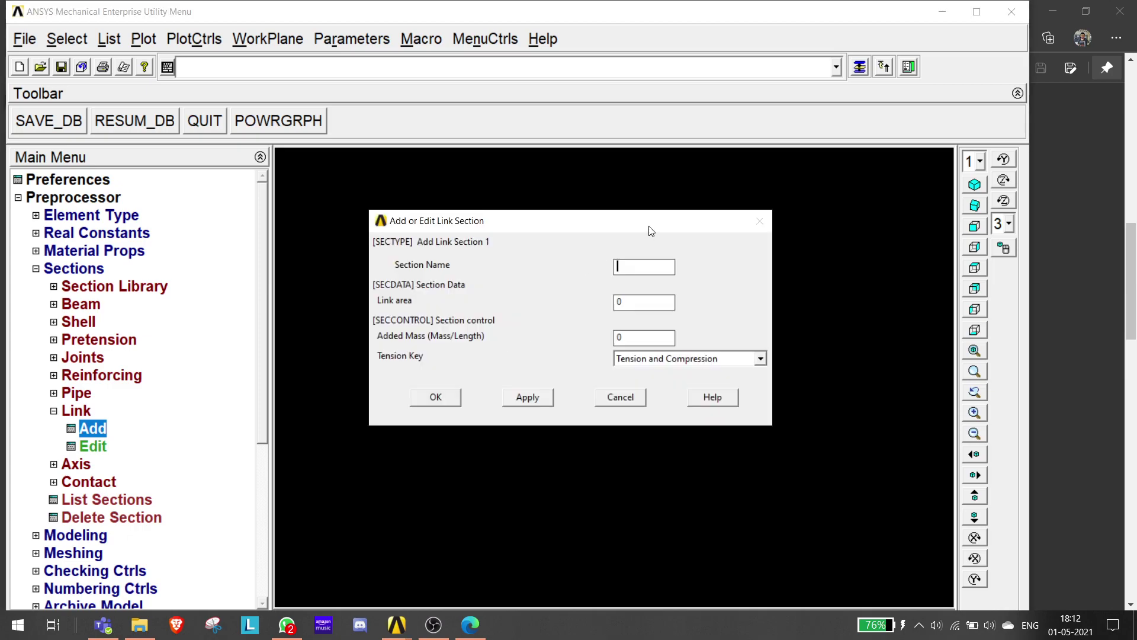
text(50)
key(Tab)
key(BackSpace)
text(50)
click(437, 400)
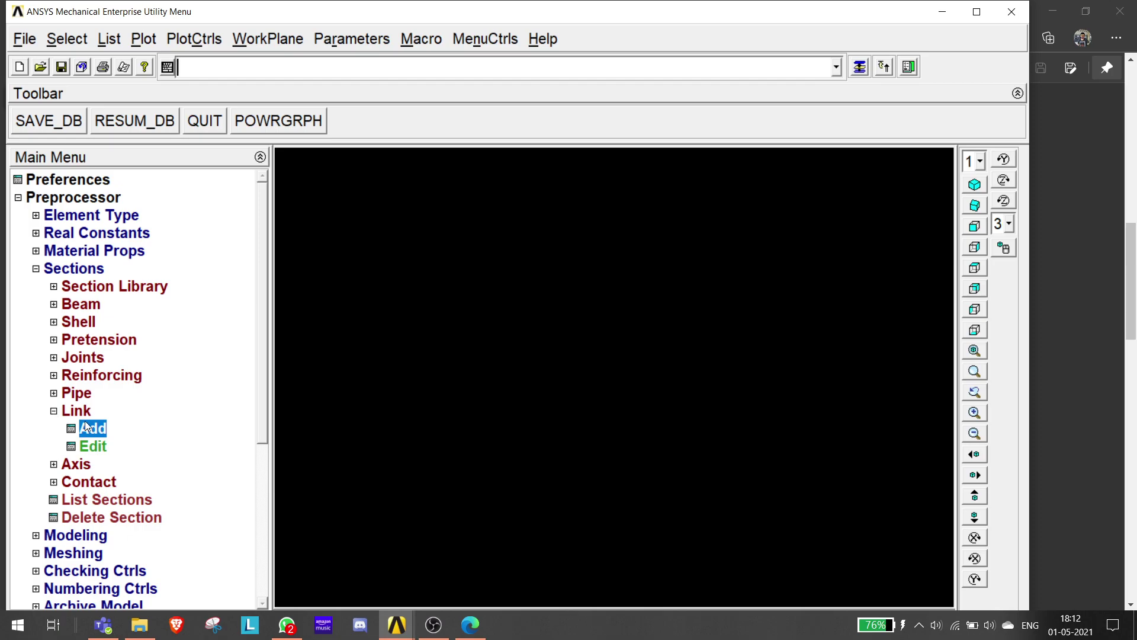
Reopen link section 1 for editing to check its name, area and tension key.
click(95, 447)
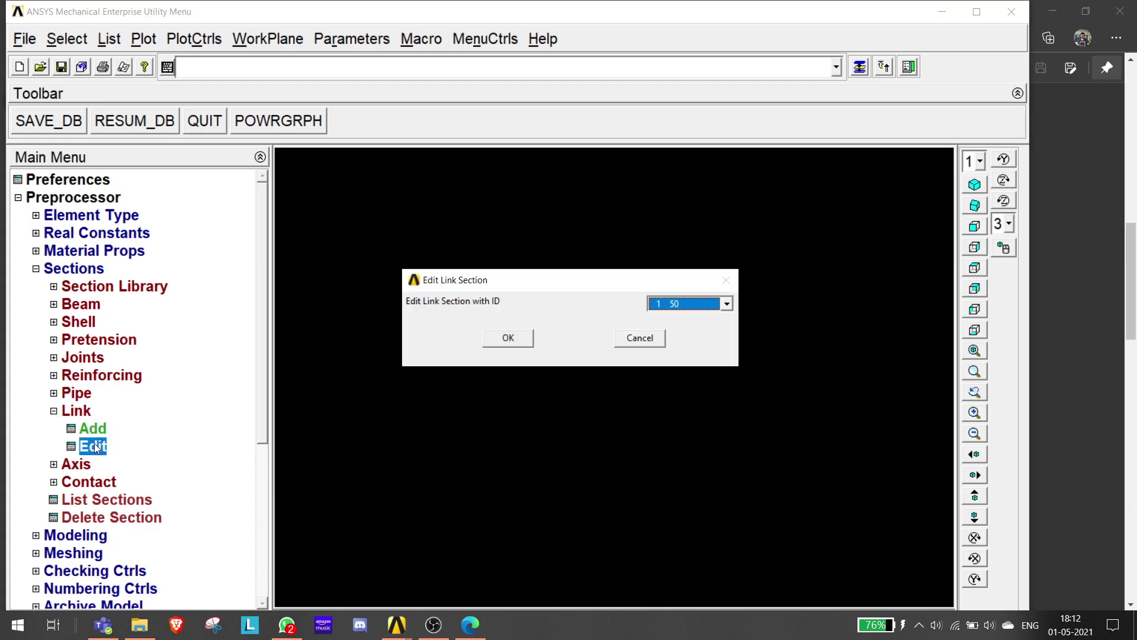
click(726, 304)
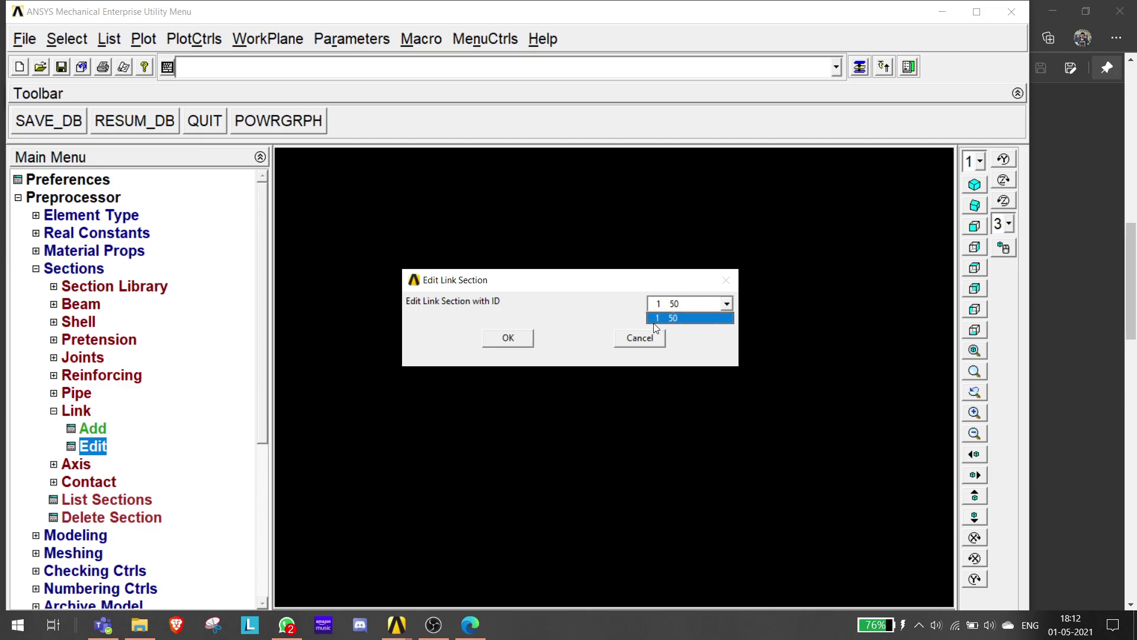
click(675, 318)
click(513, 342)
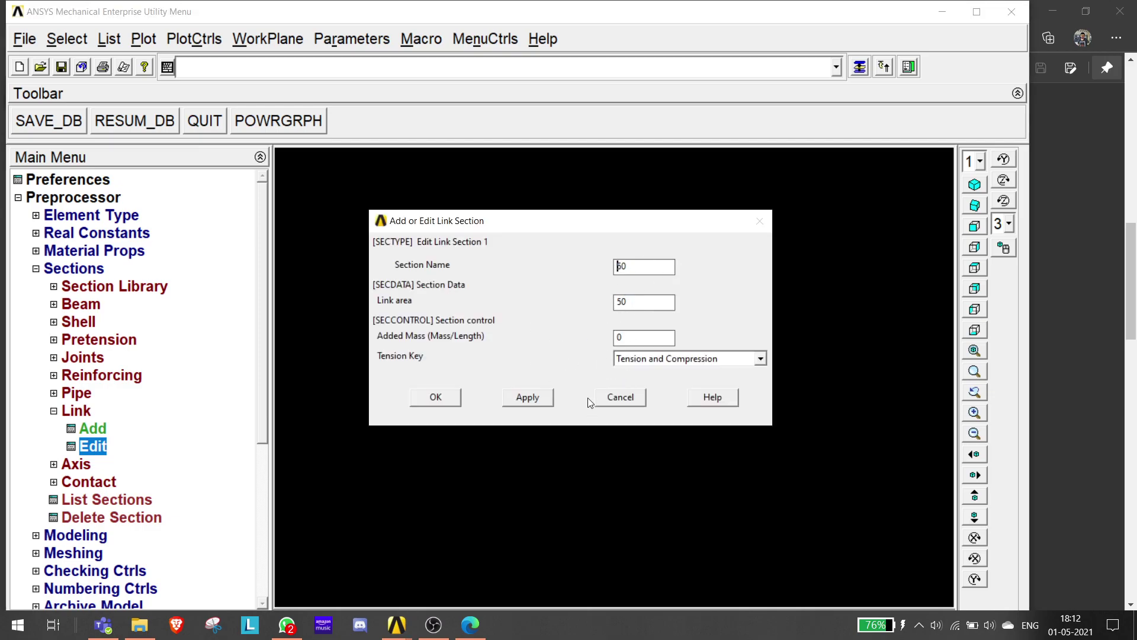
click(432, 397)
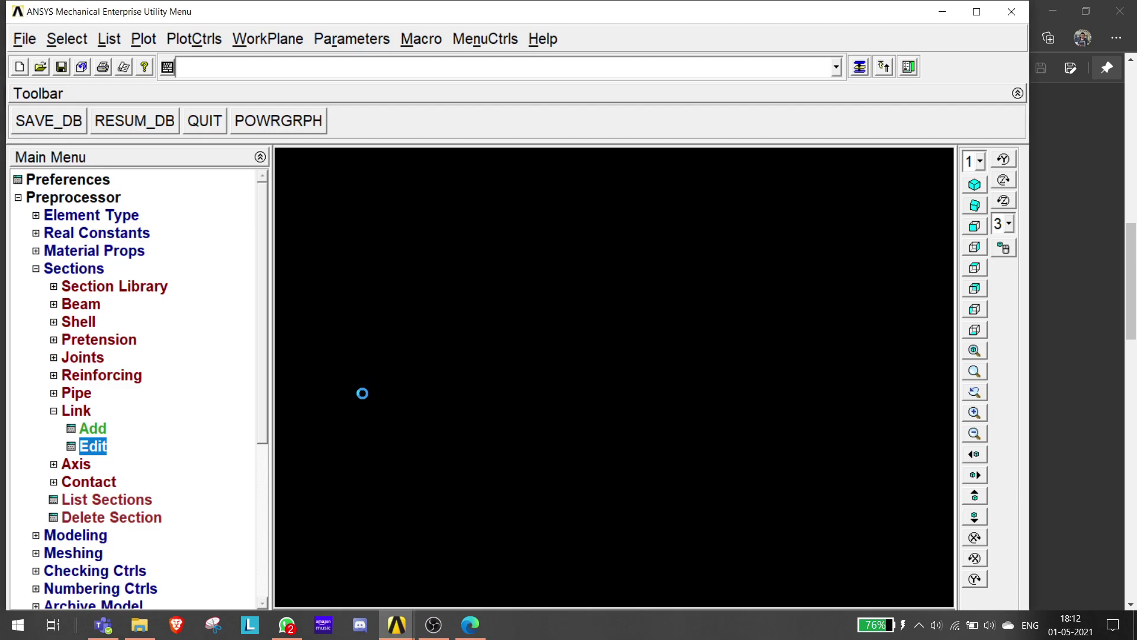
Create the first node in the active coordinate system with an X location of 0.
drag(264, 421, 258, 518)
click(43, 379)
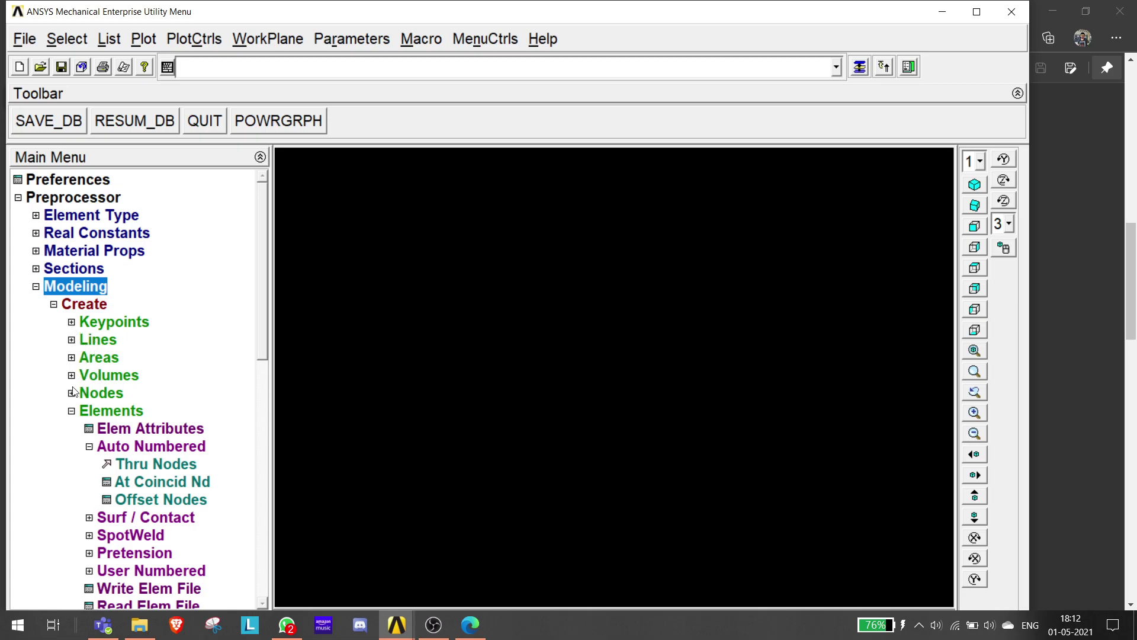
click(72, 411)
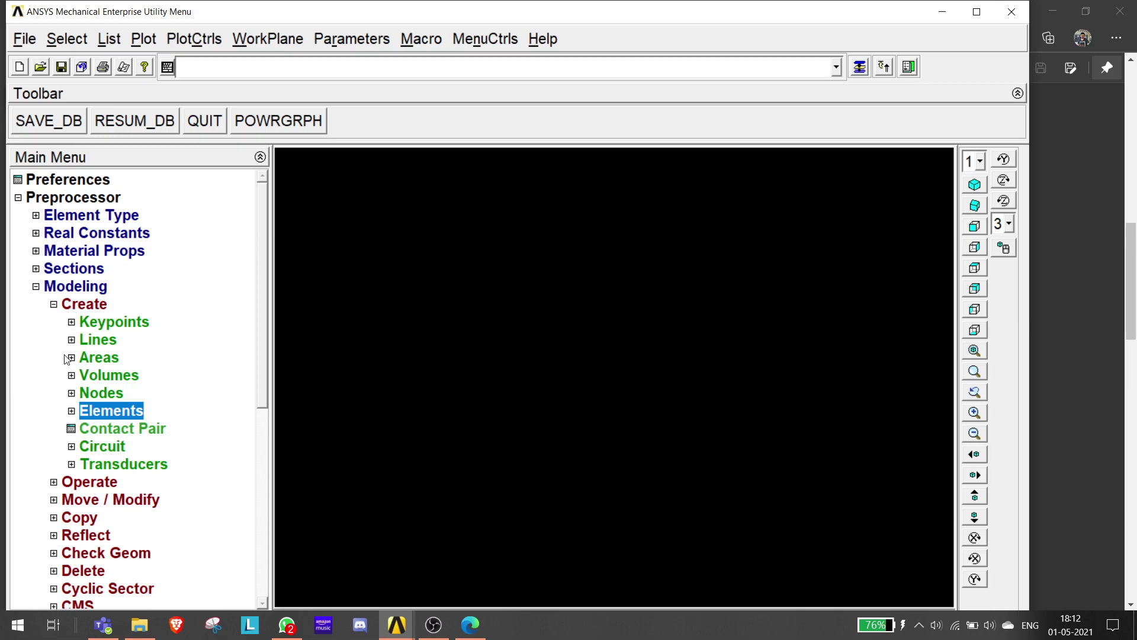
click(77, 393)
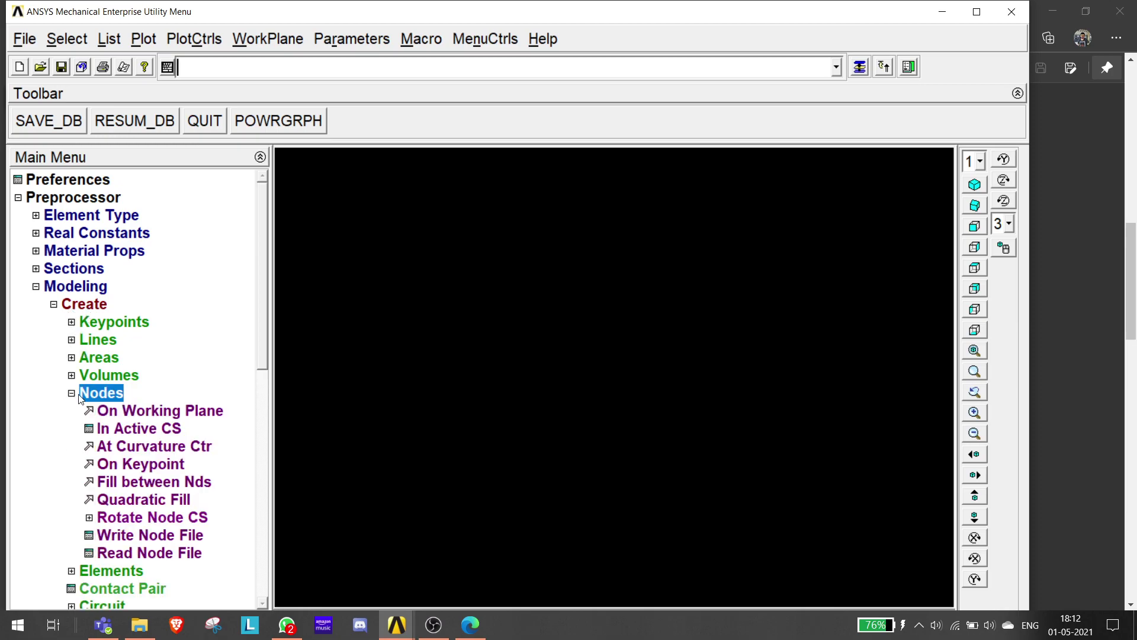
click(130, 432)
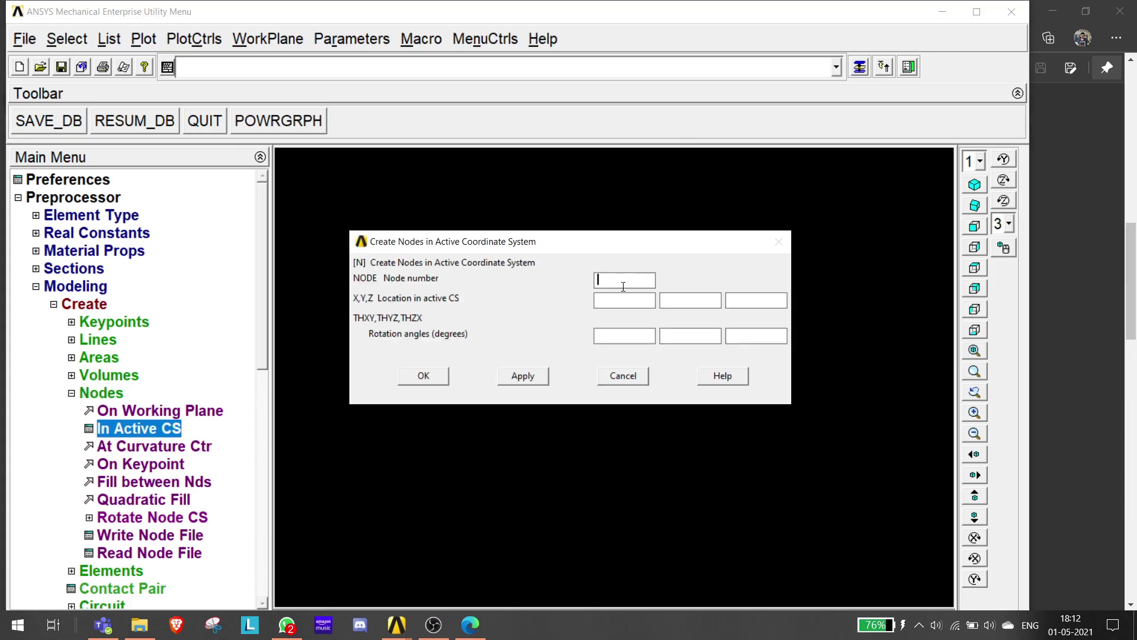
click(637, 305)
text(0)
key(Return)
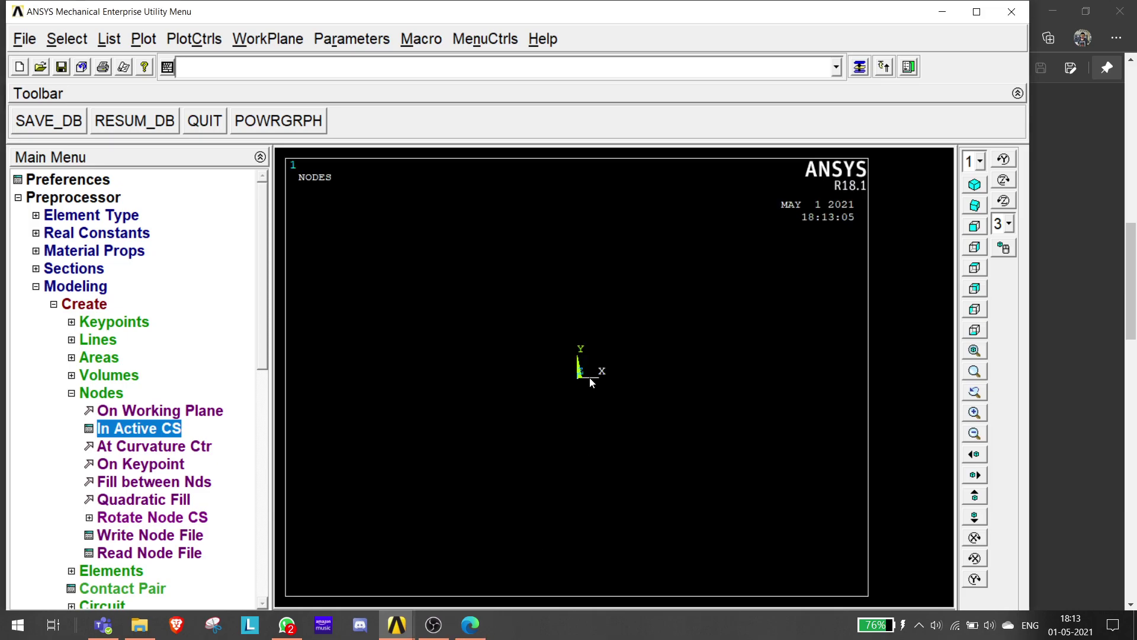
Redefine the first node with Y and Z locations of 0 and apply it.
click(132, 425)
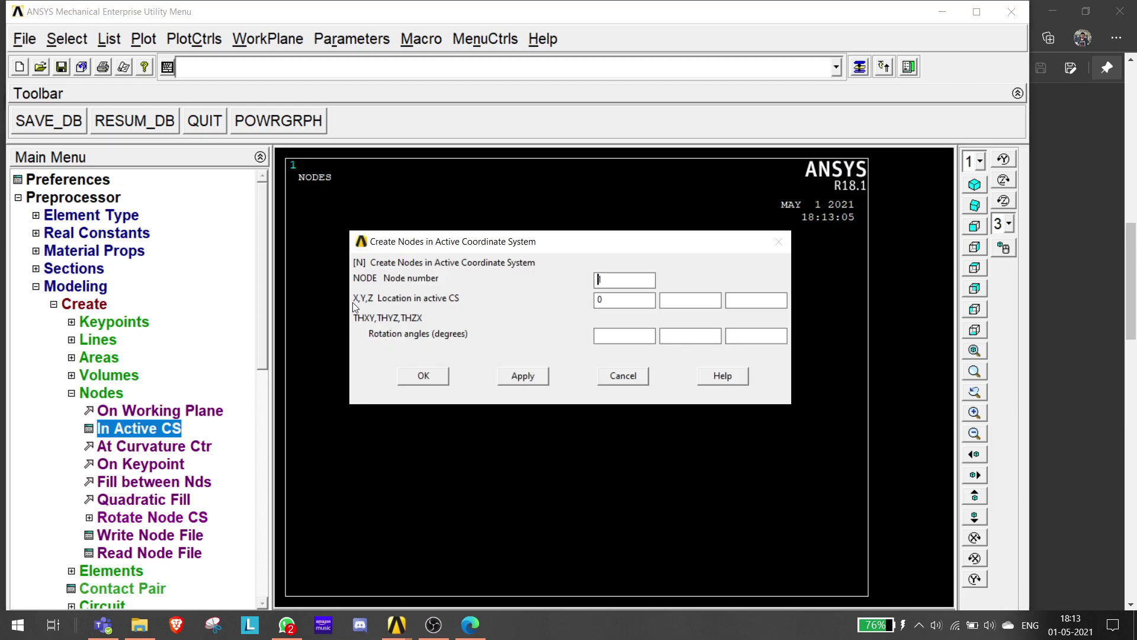
click(682, 299)
text(0)
click(770, 301)
text(0)
click(523, 377)
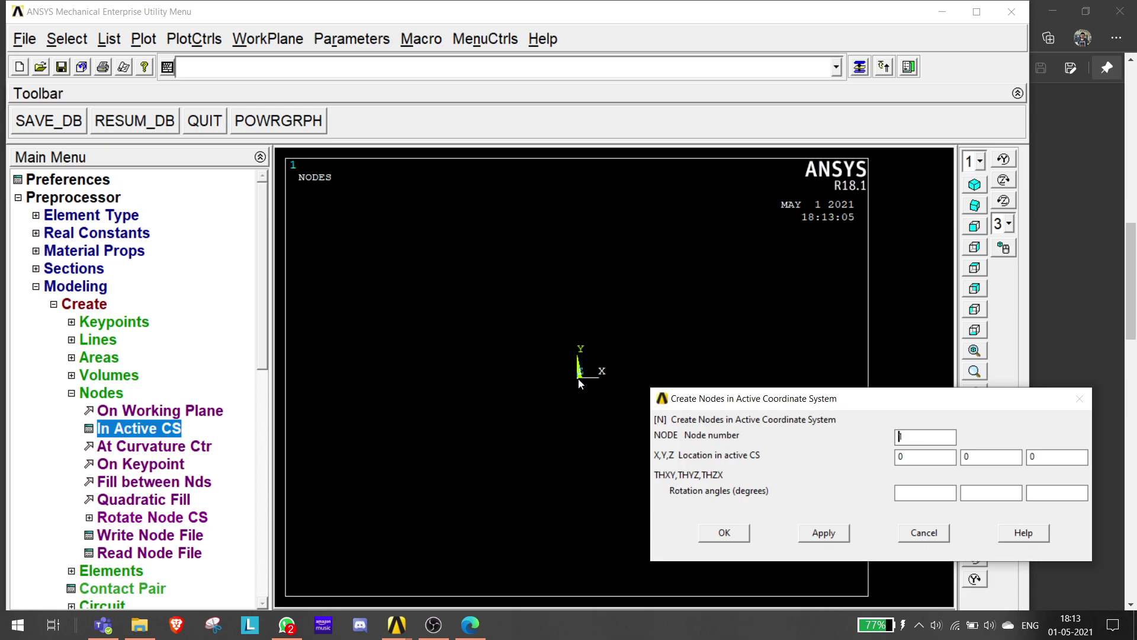
Check the truss height in the exam PDF and create node 2 at X 0, Y 50, Z 0.
text(1)
click(470, 625)
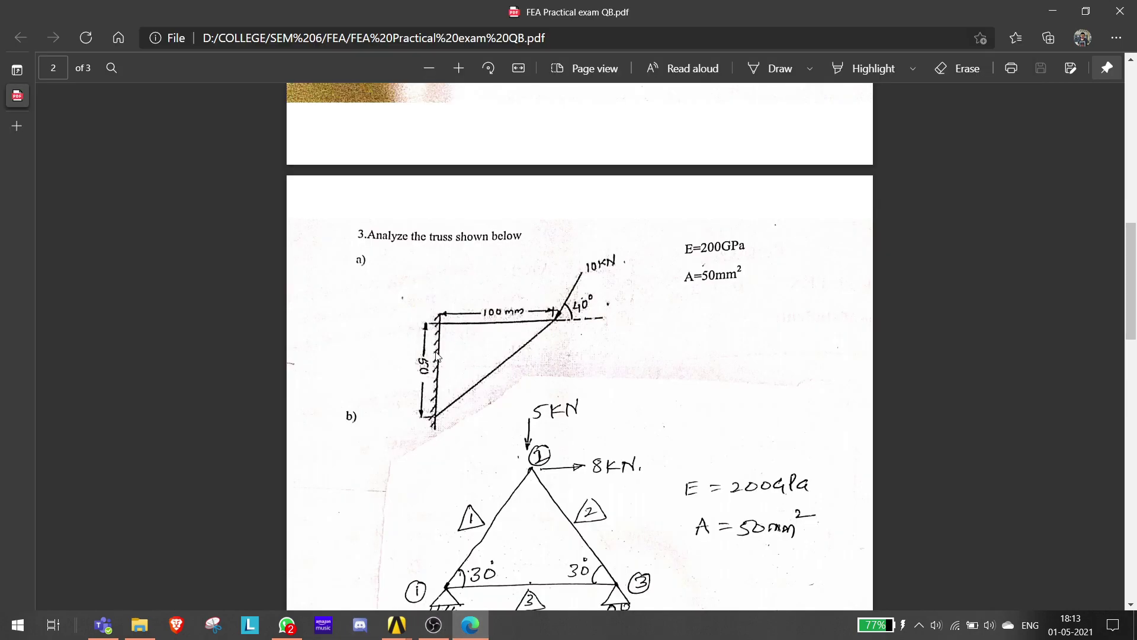
click(1052, 11)
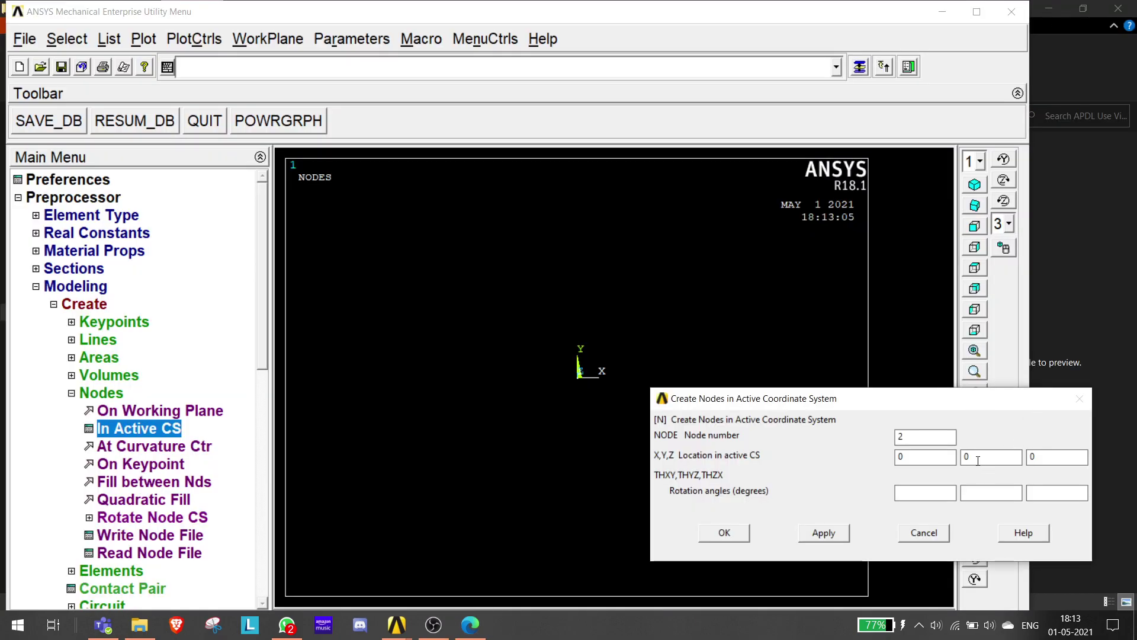
key(BackSpace)
text(50)
click(825, 533)
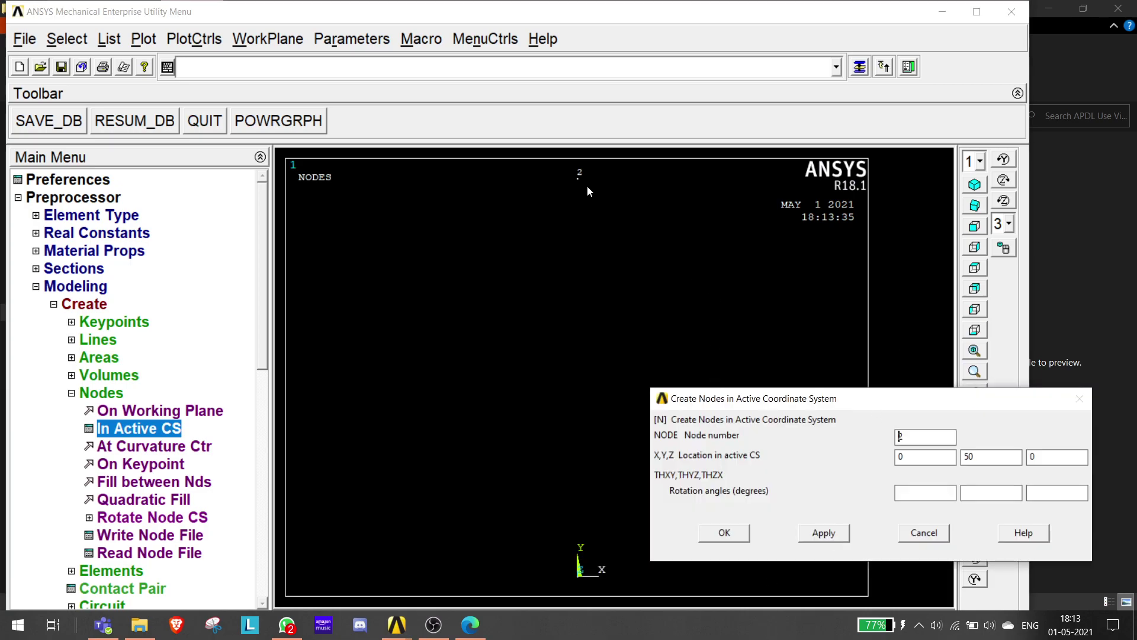
Check the horizontal member's length in the exam PDF and create node 3 at X 100, Y 50, Z 0.
click(915, 437)
key(BackSpace)
text(3)
click(470, 624)
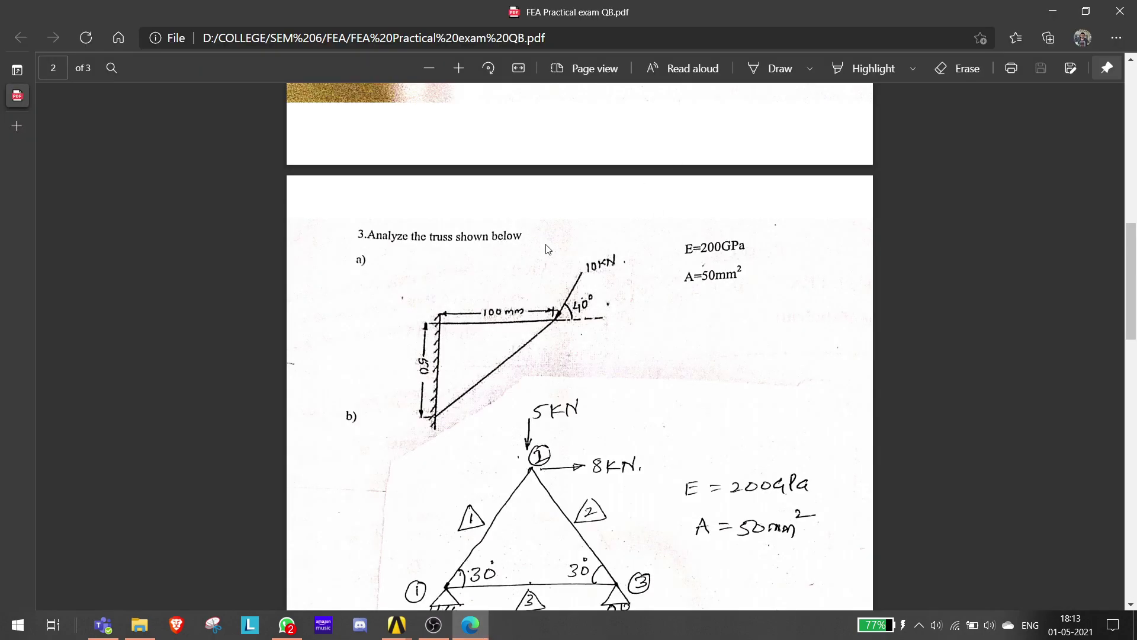
click(1052, 11)
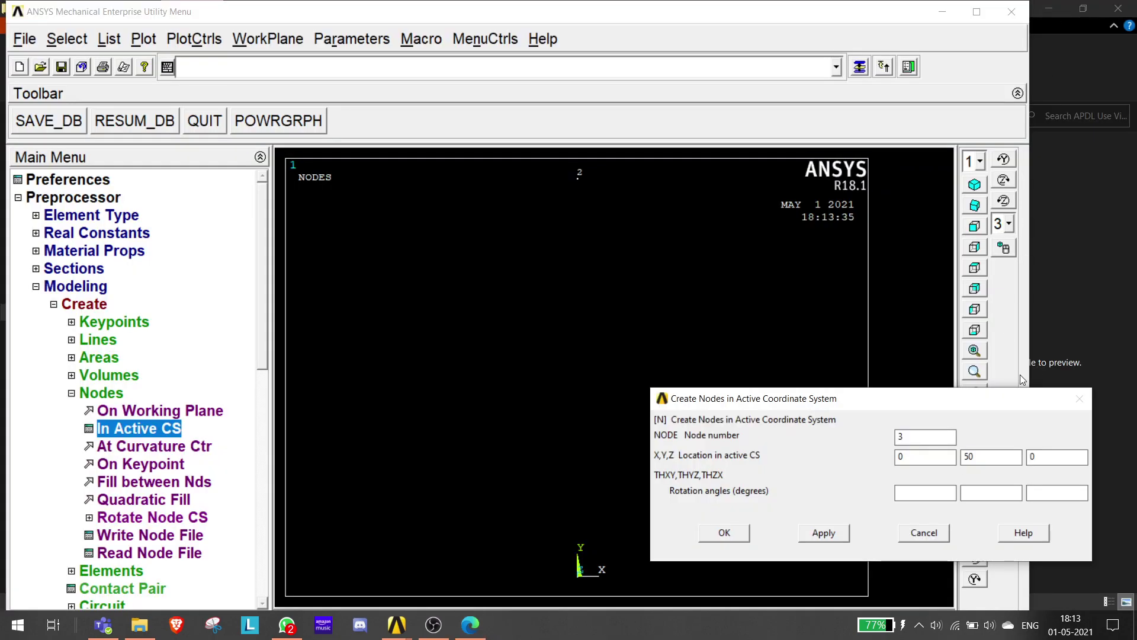
key(BackSpace)
text(100)
click(737, 536)
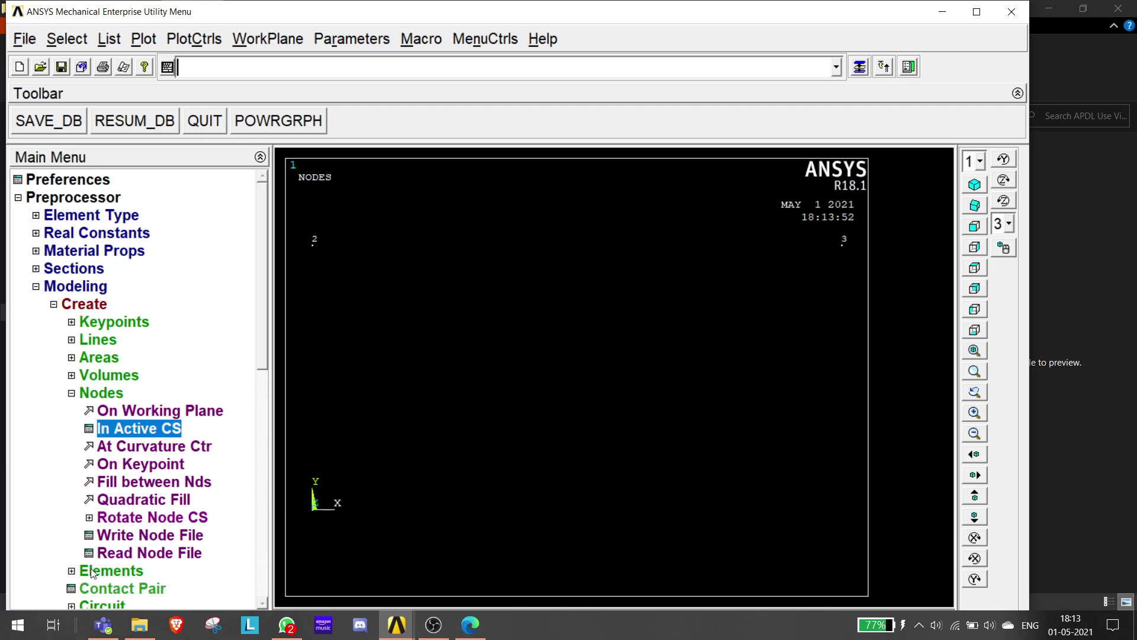
Assign the element attributes: type 1 LINK180, material number 1, and section number 1 named 50.
click(73, 572)
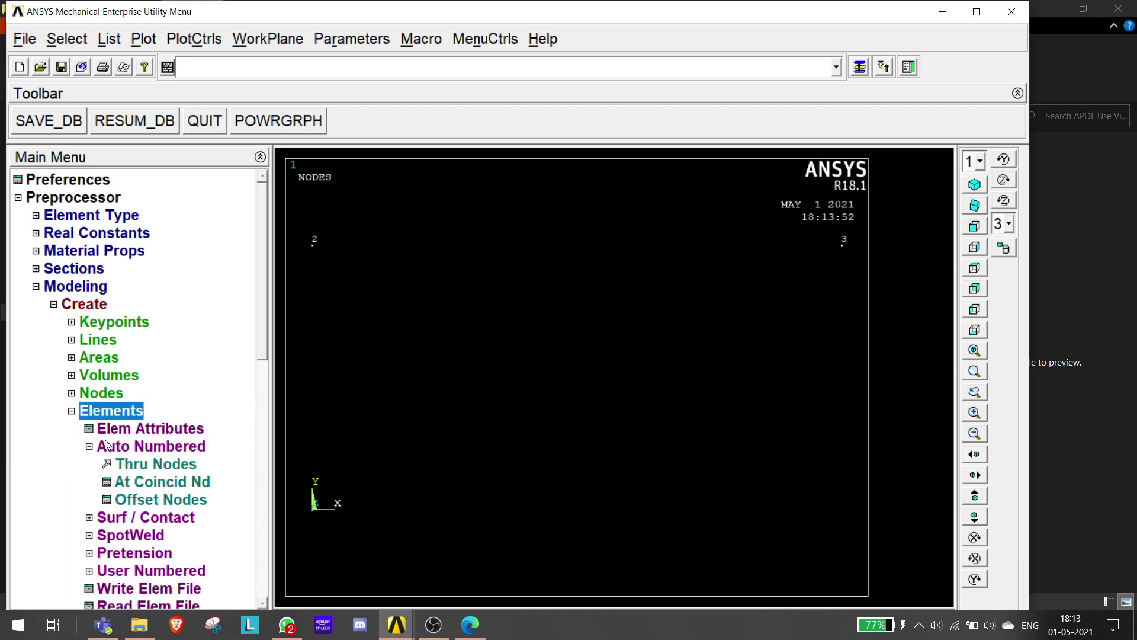
click(148, 429)
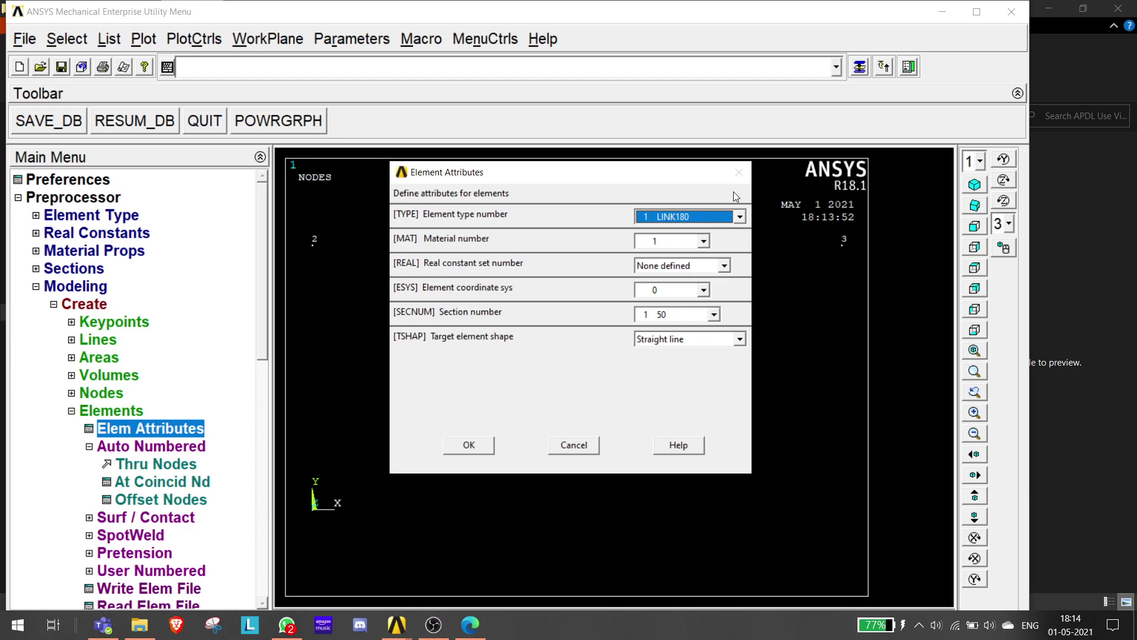
click(741, 213)
click(741, 212)
click(474, 443)
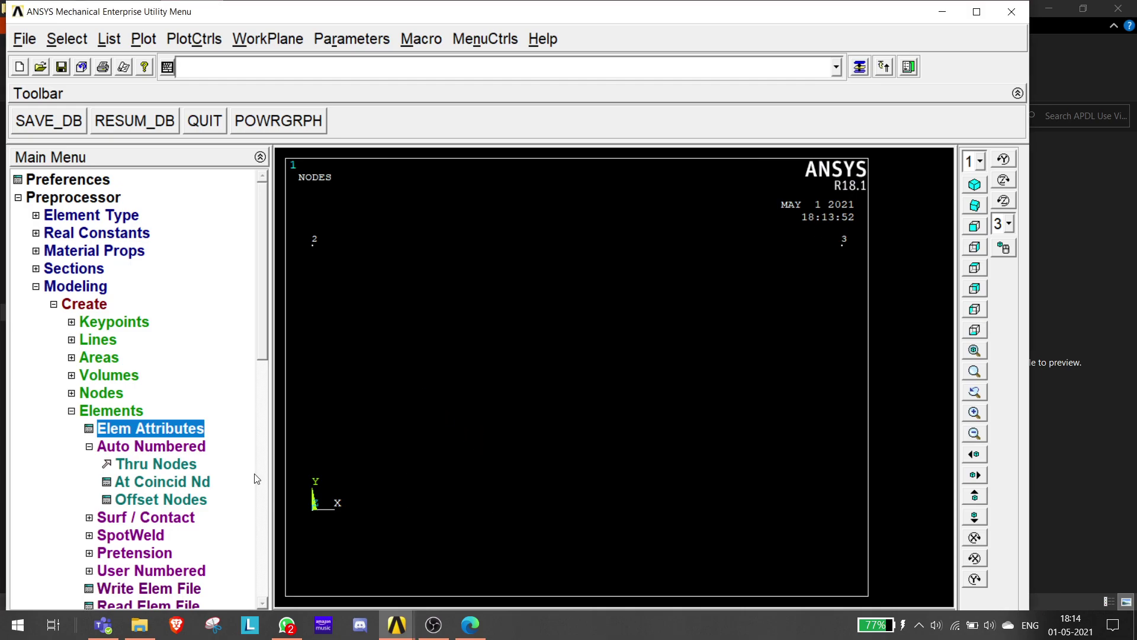
click(109, 448)
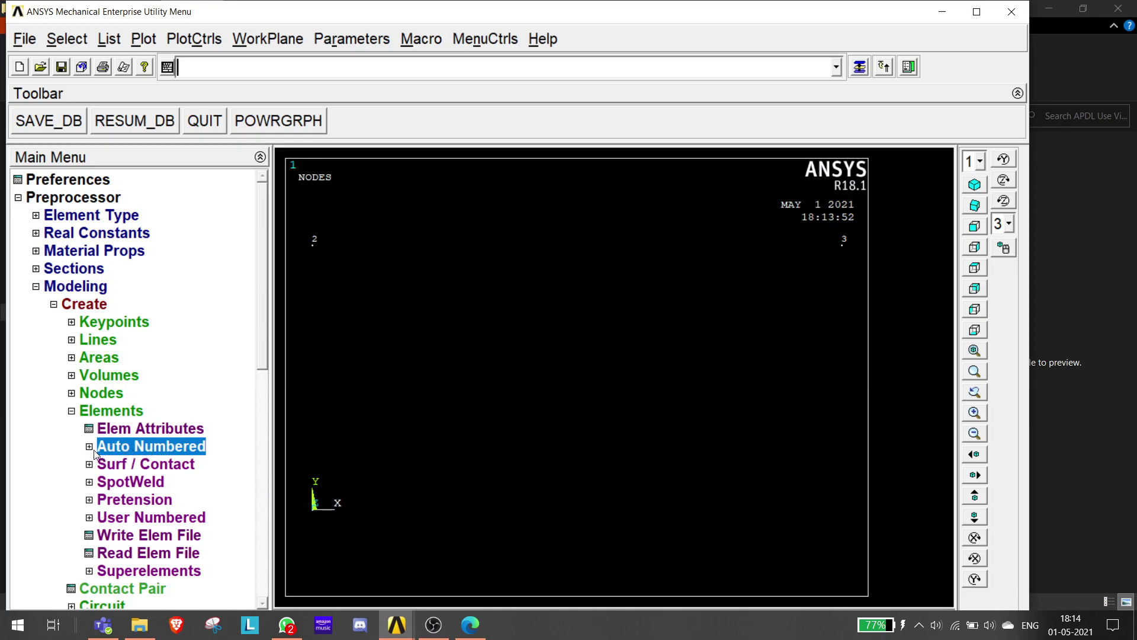
Create an element through nodes between node 1 at the origin and node 2 above it.
click(89, 446)
click(131, 463)
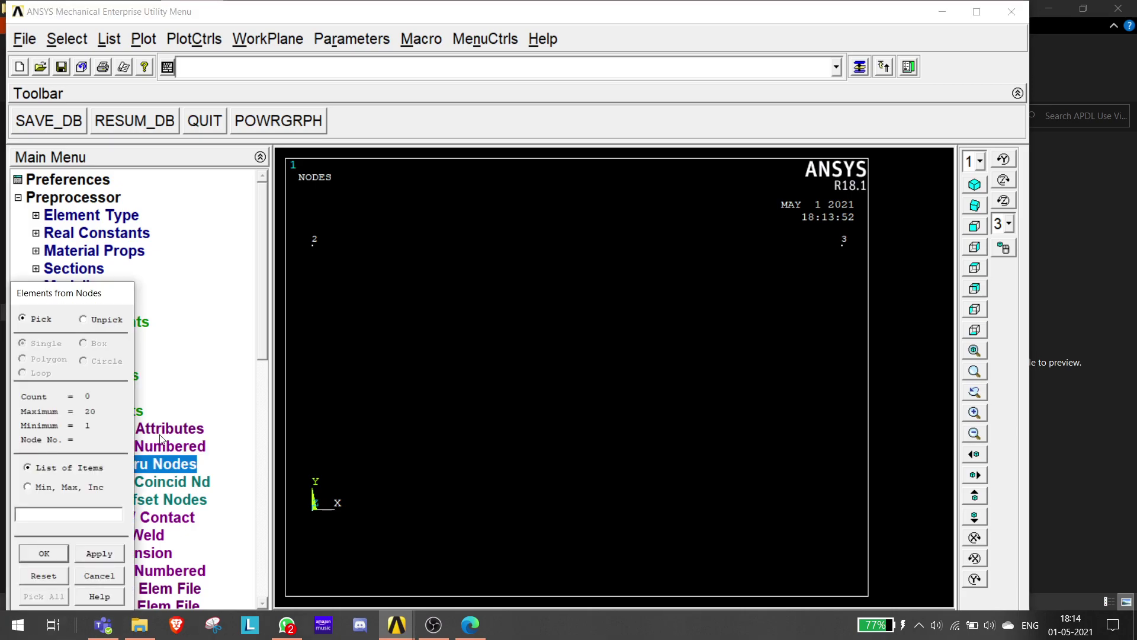
click(313, 508)
click(312, 243)
click(98, 553)
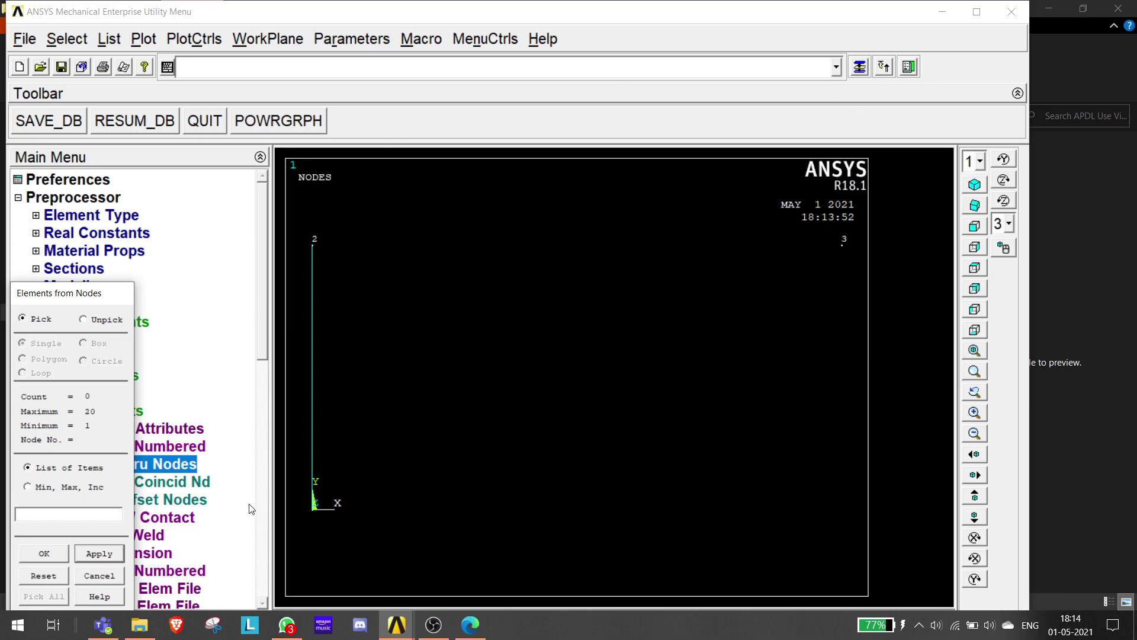
Create the two remaining truss elements, joining node 2 to node 3 and node 3 to node 1.
click(312, 244)
click(831, 249)
click(110, 556)
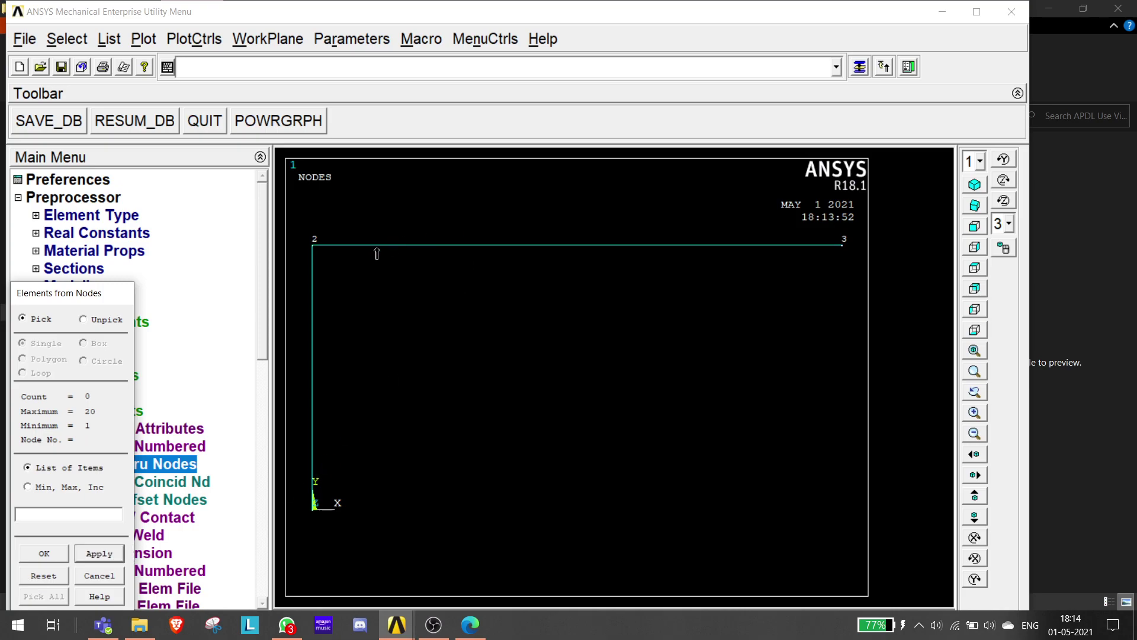
click(838, 258)
click(110, 555)
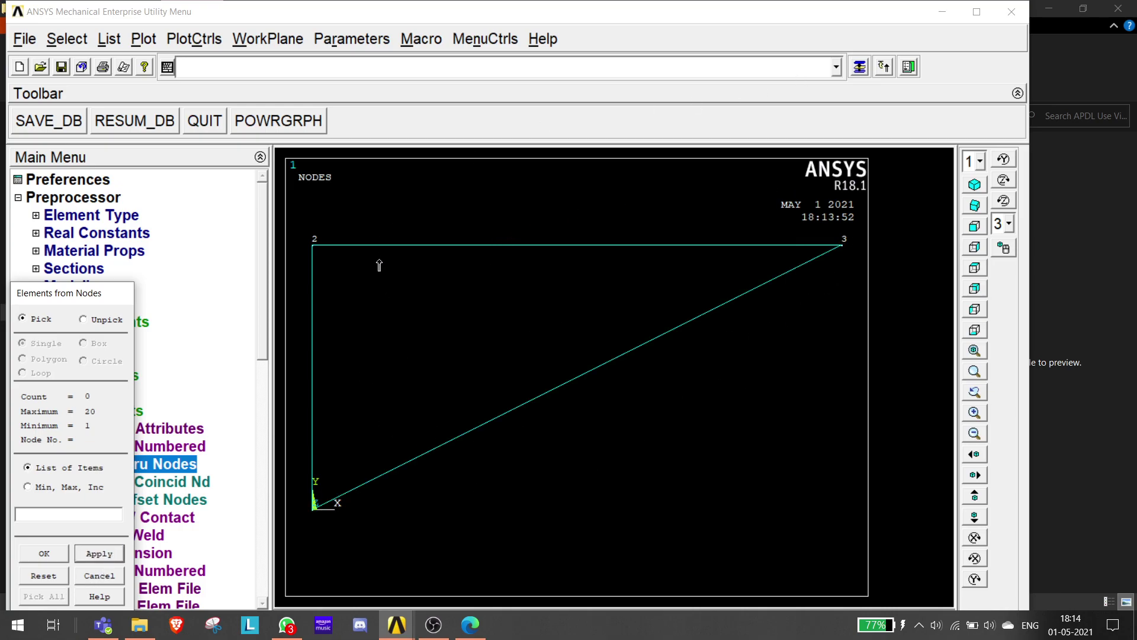
click(45, 554)
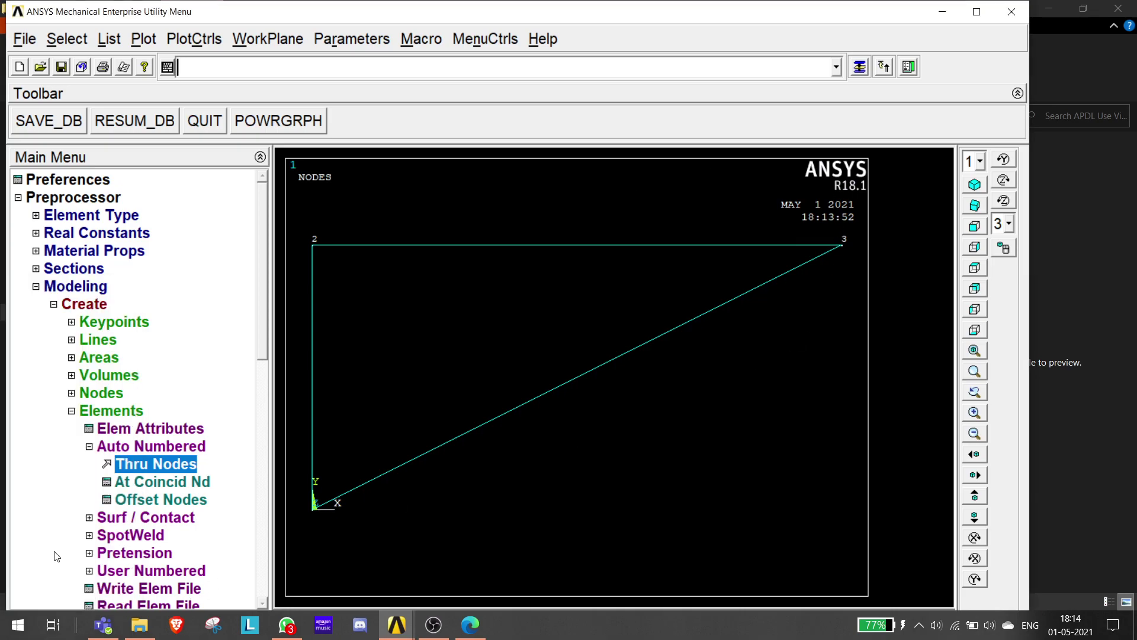
click(36, 286)
click(434, 624)
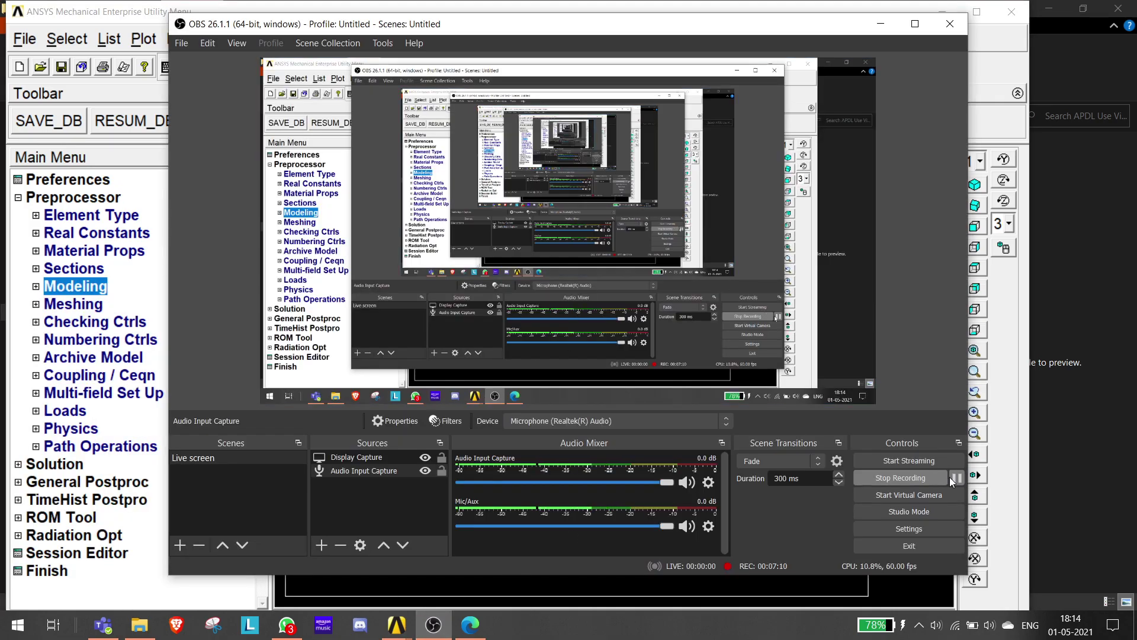
click(881, 23)
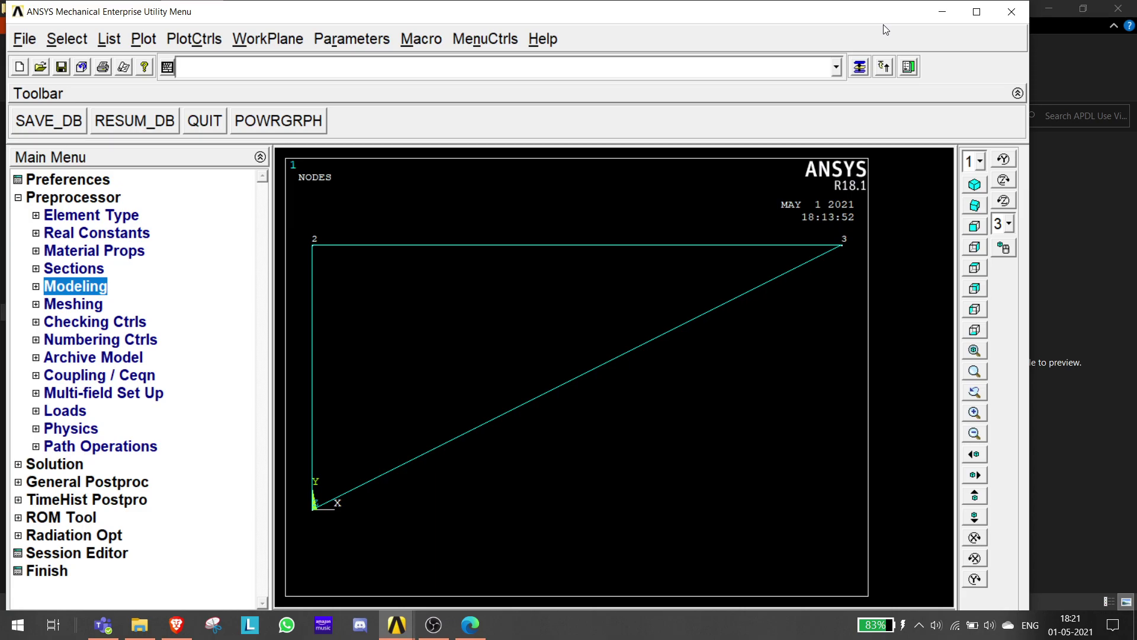
Check the supports in the exam PDF and constrain all DOF of nodes 1 and 2 with a constant displacement value of 0.
click(465, 633)
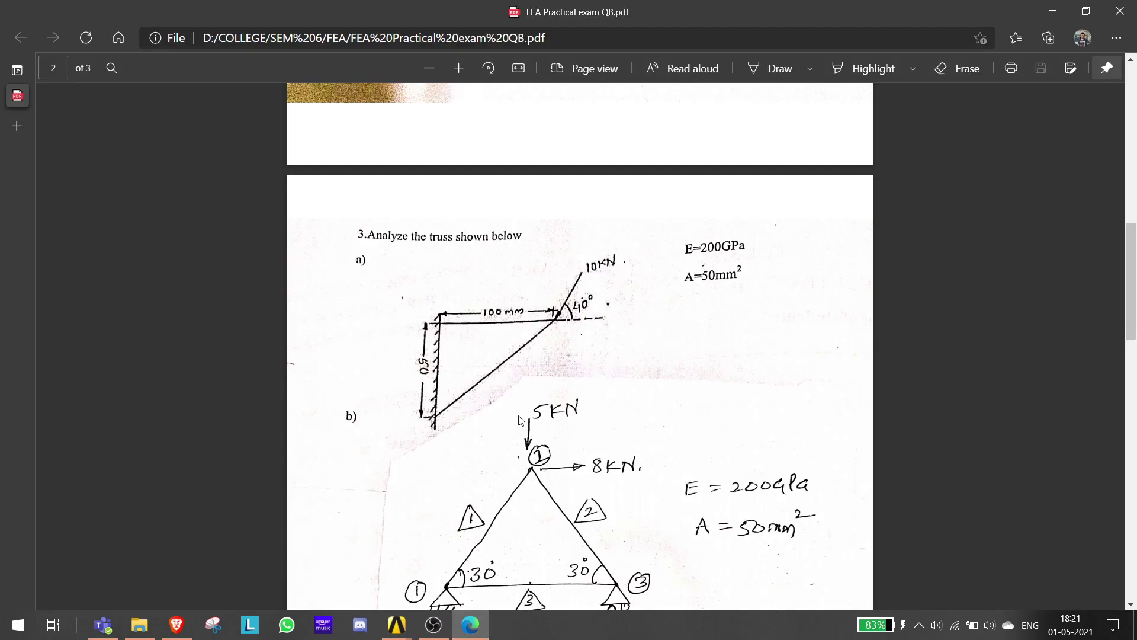
click(1054, 12)
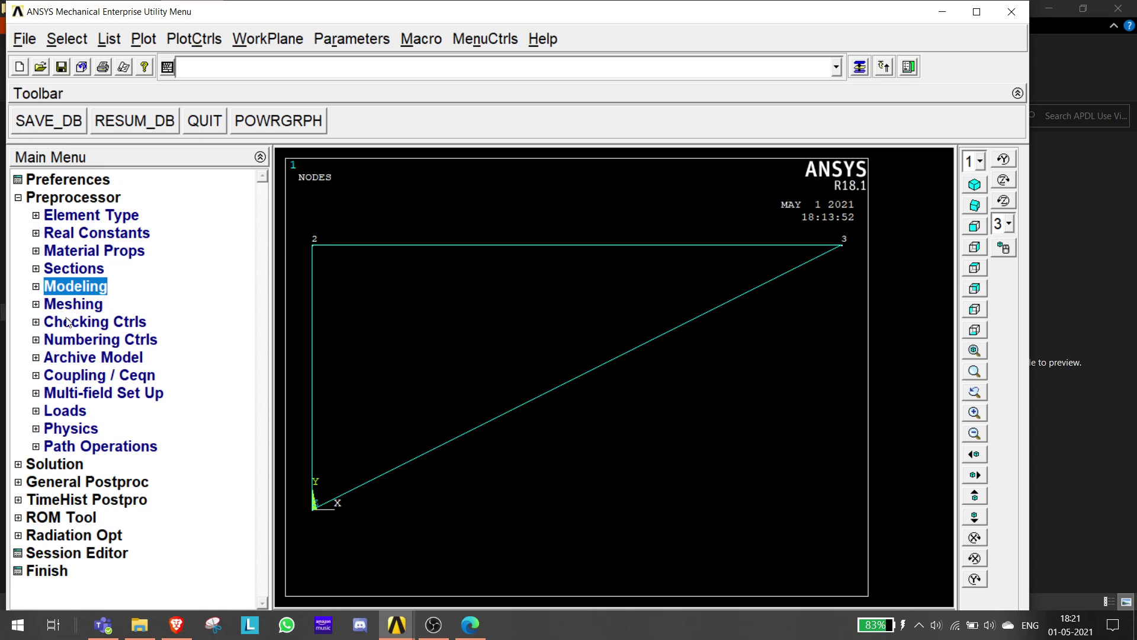
click(39, 412)
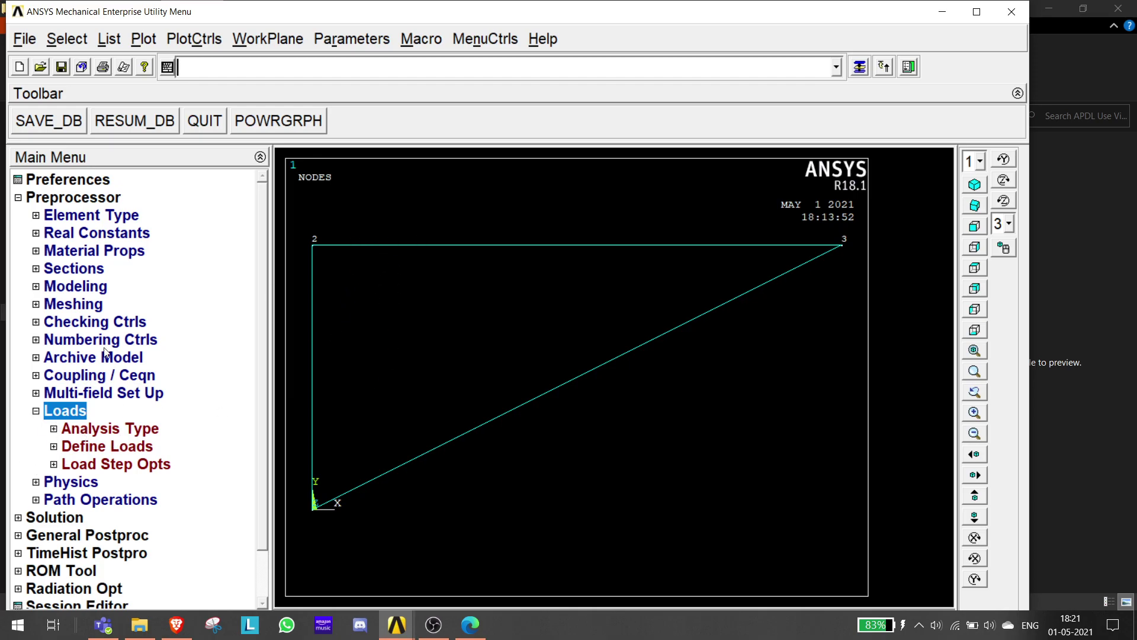
click(53, 447)
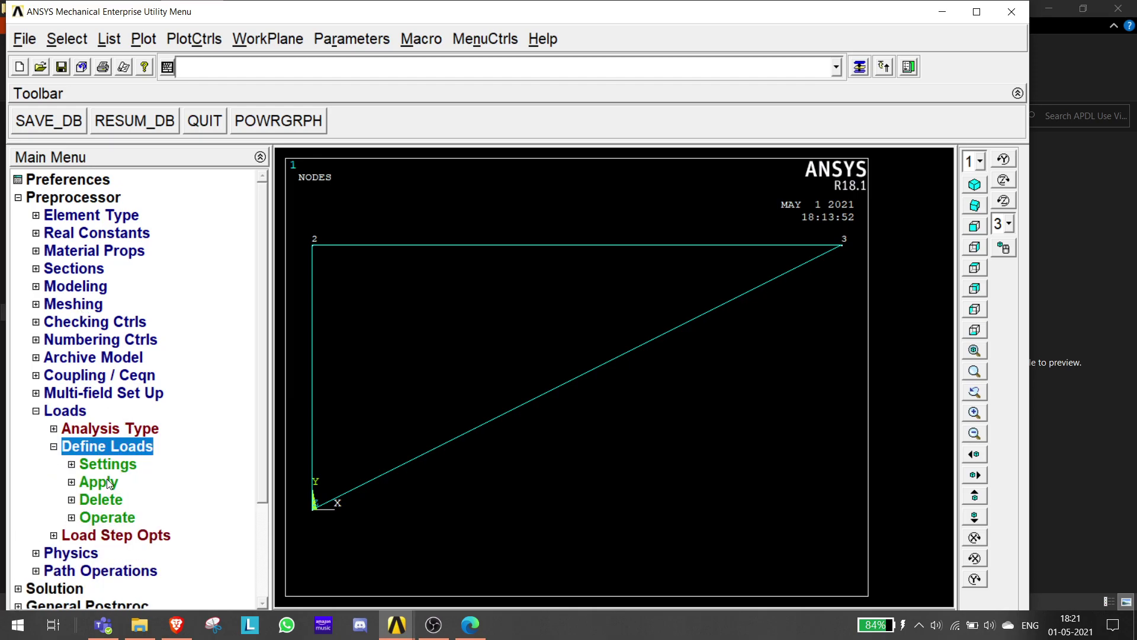
click(72, 483)
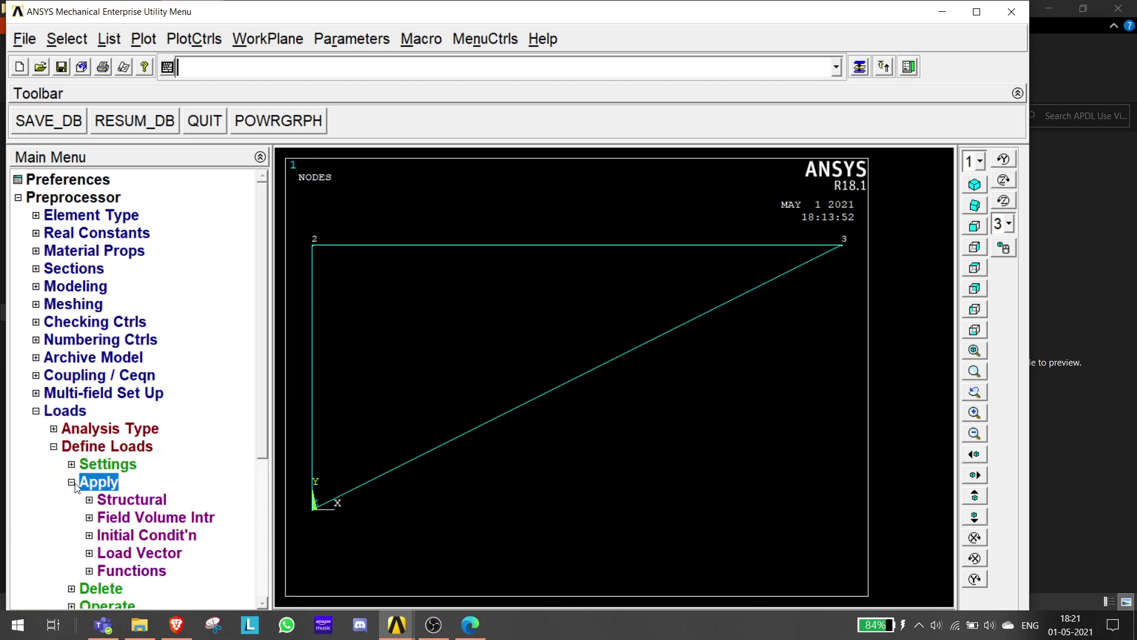
click(135, 502)
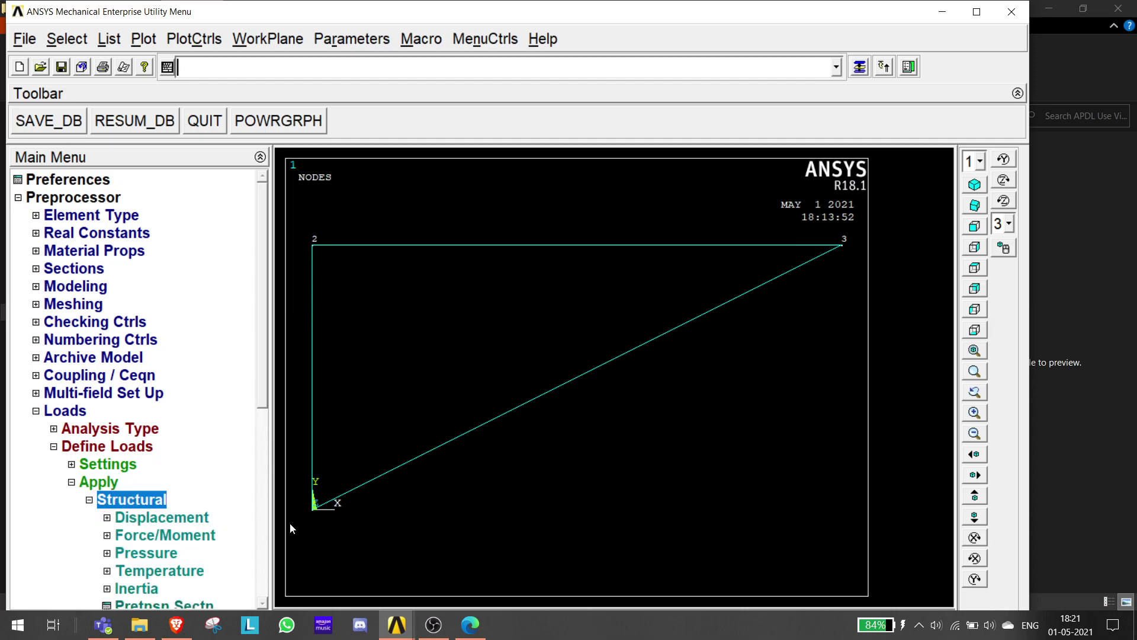
click(108, 519)
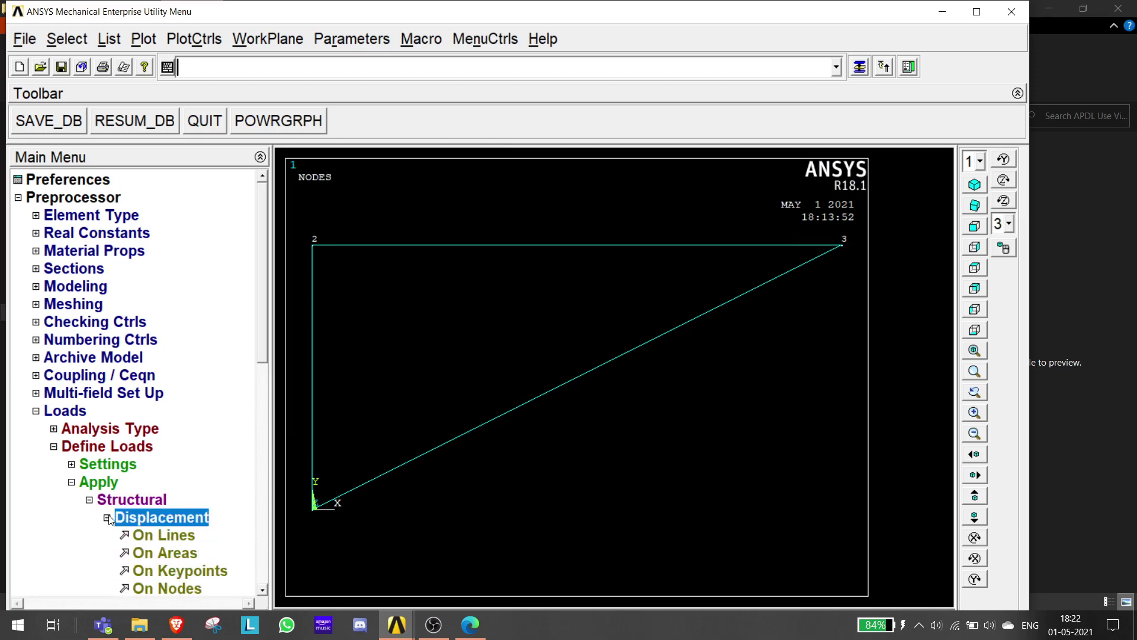
click(178, 589)
click(312, 244)
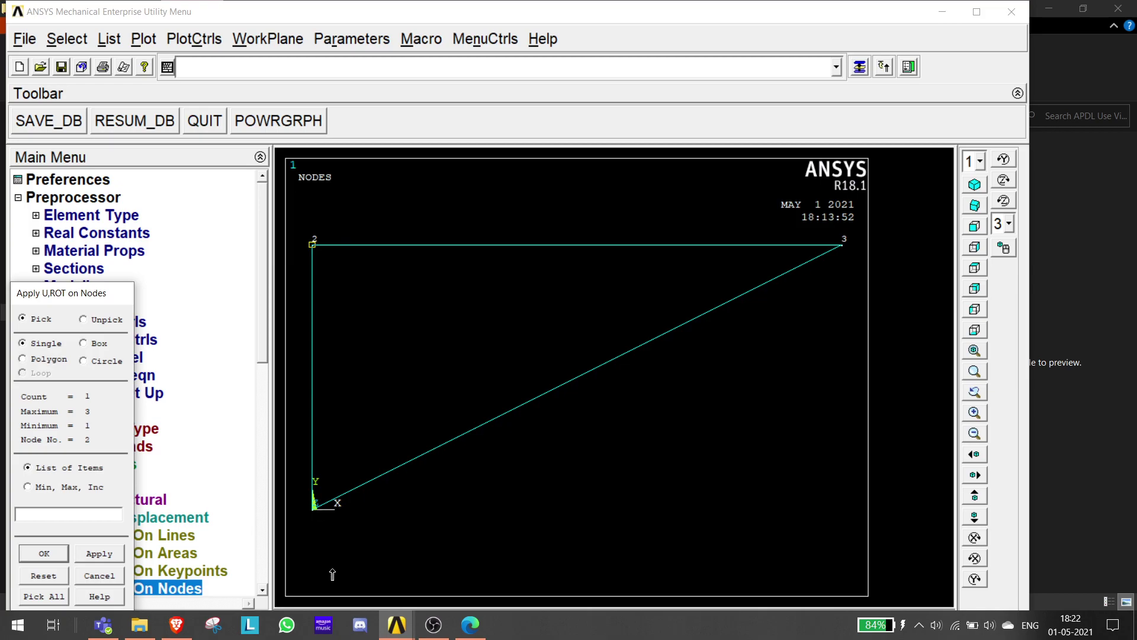
click(313, 509)
click(90, 552)
click(666, 254)
click(656, 359)
text(0)
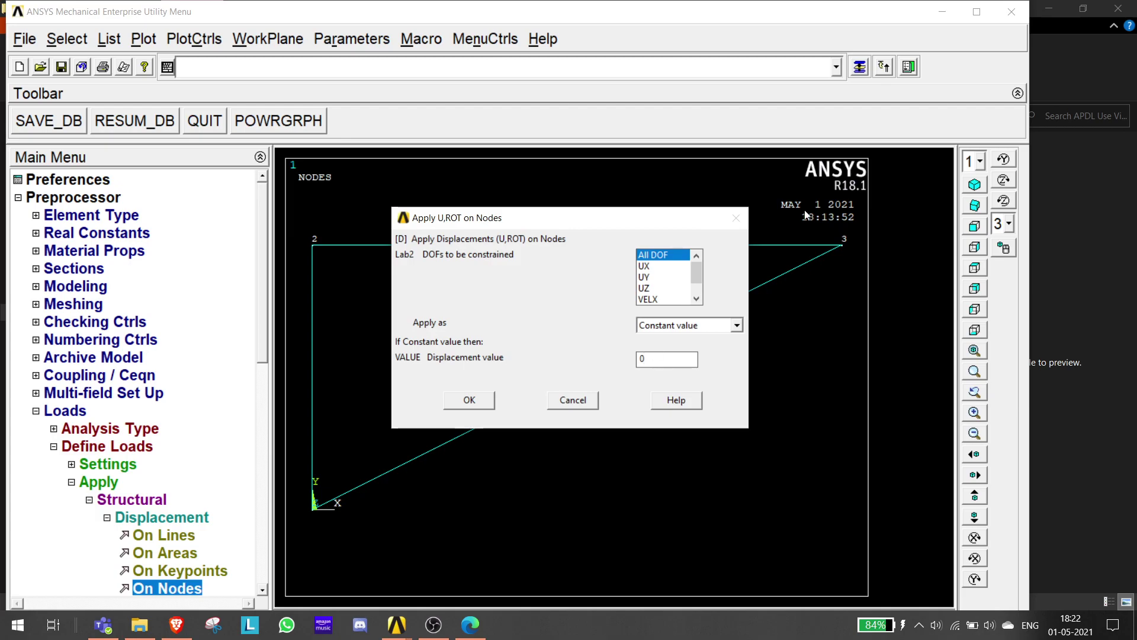
click(468, 407)
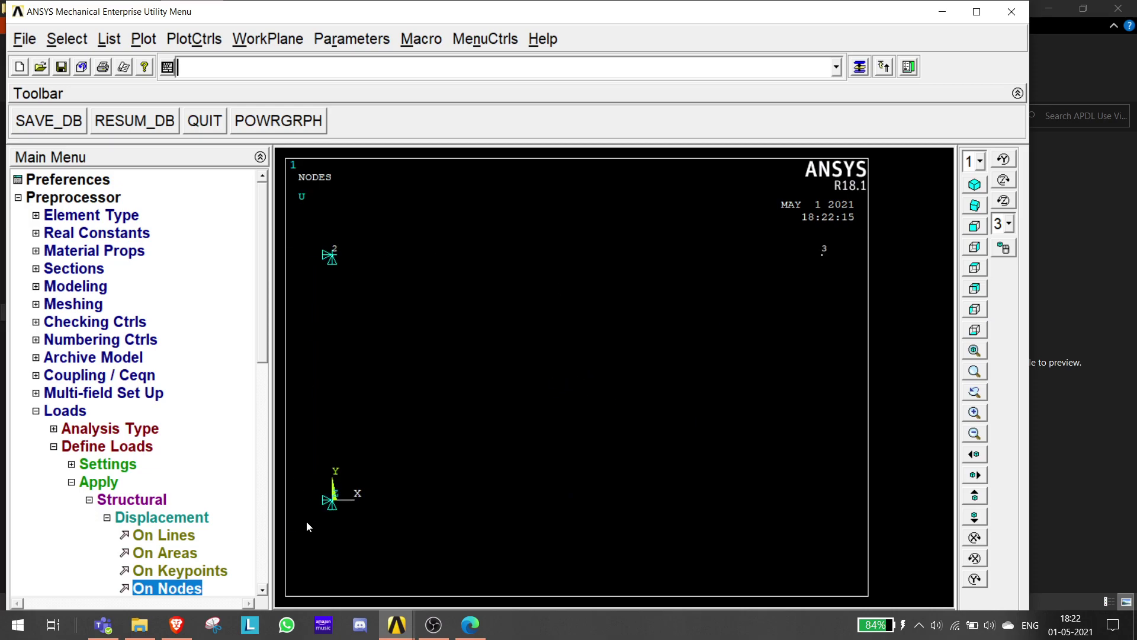
Plot the nodes and elements together and apply the exam PDF load's horizontal component to node 3 as a constant FX force of -7660.444.
click(148, 39)
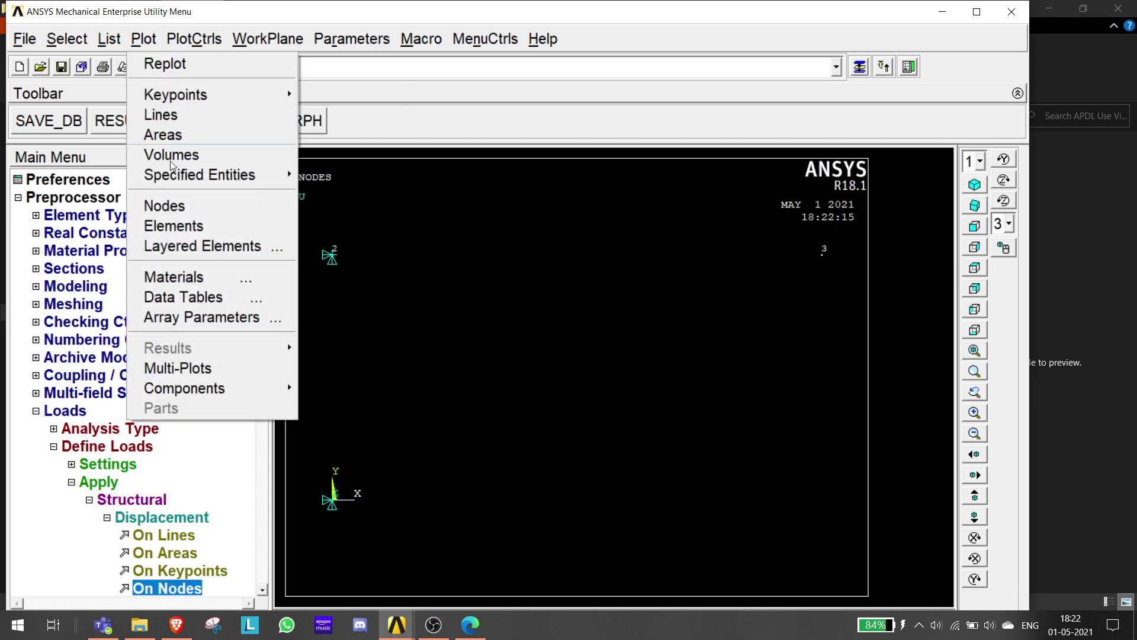
click(178, 367)
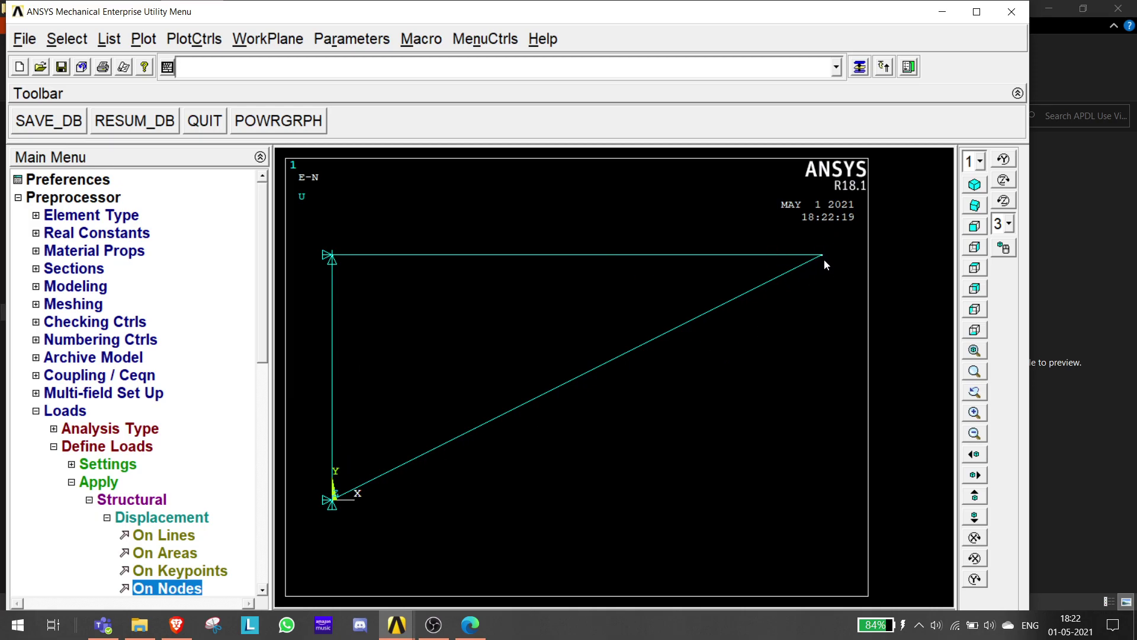
drag(261, 325, 265, 411)
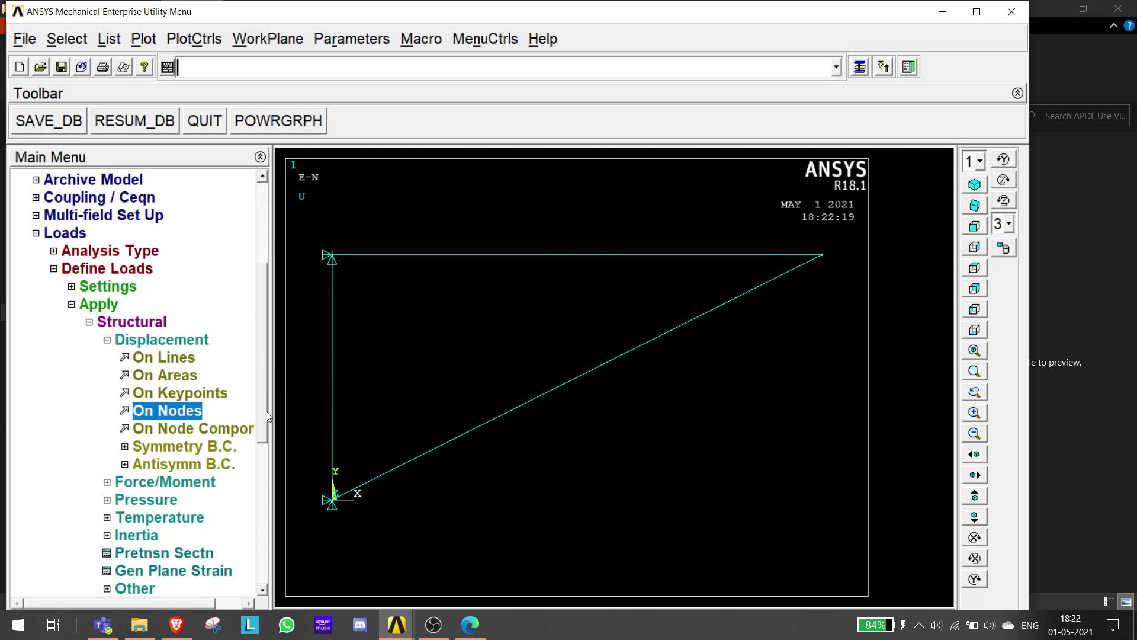
click(111, 482)
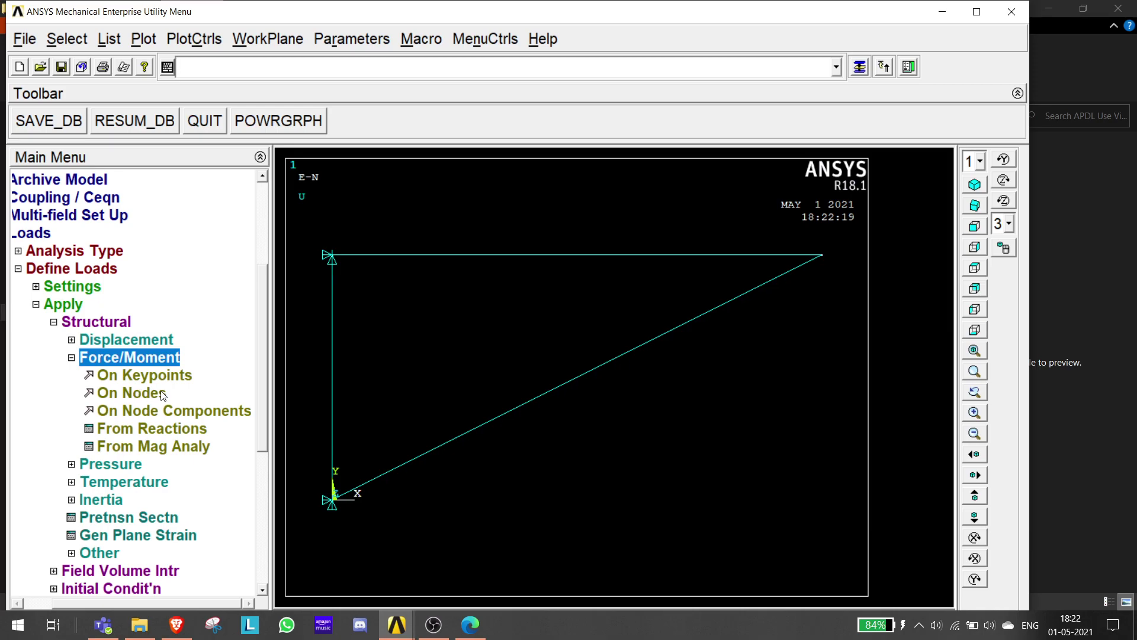
click(142, 393)
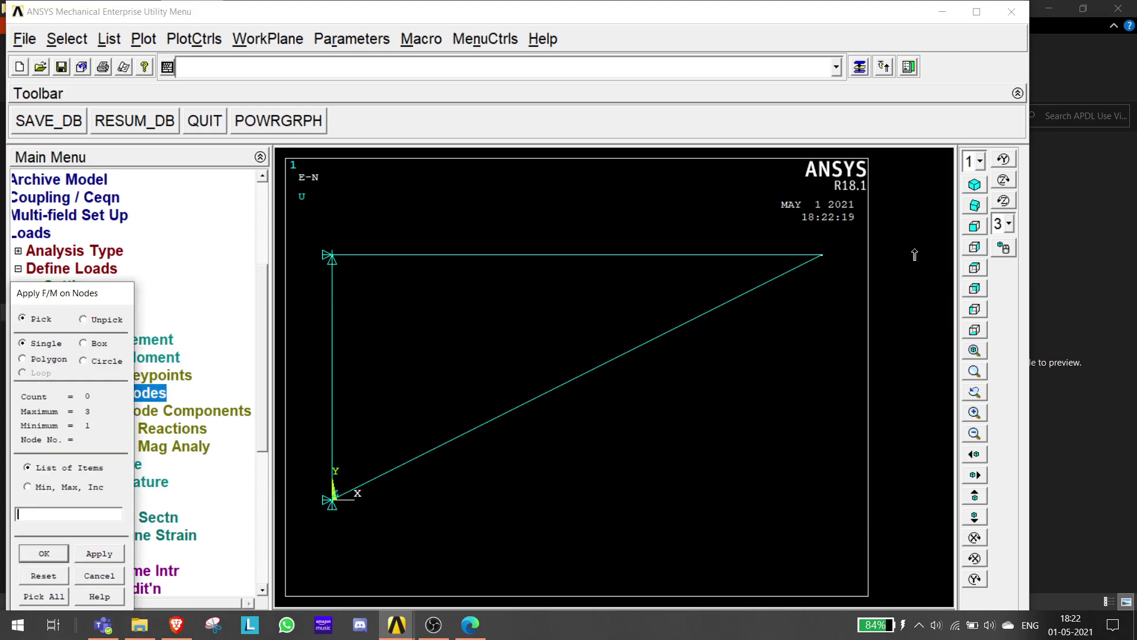
click(826, 257)
click(101, 554)
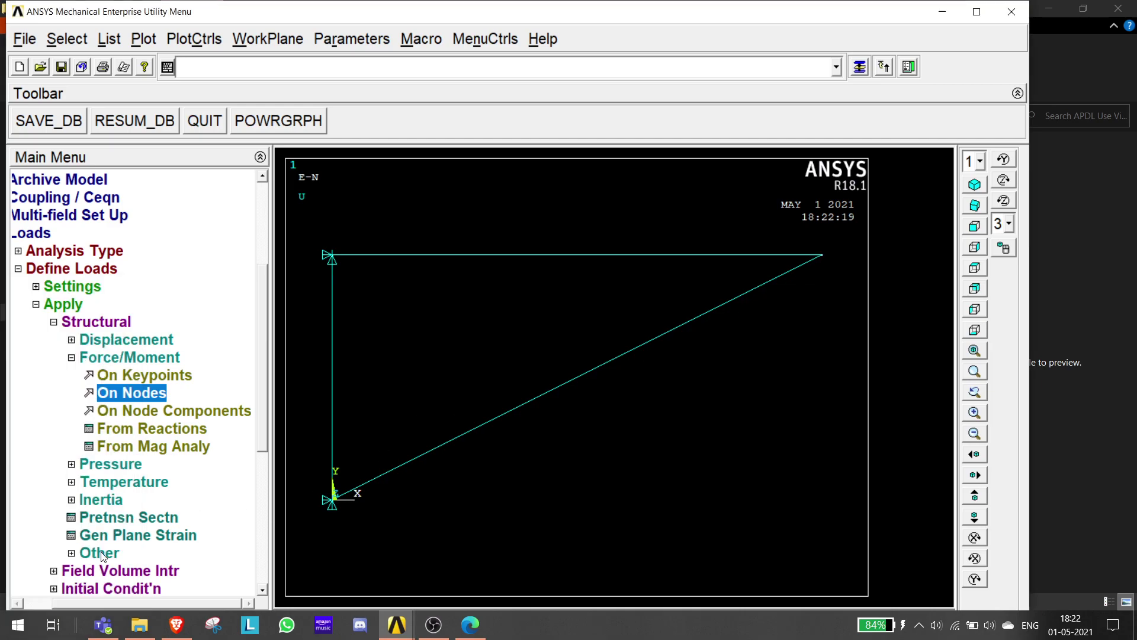
click(675, 282)
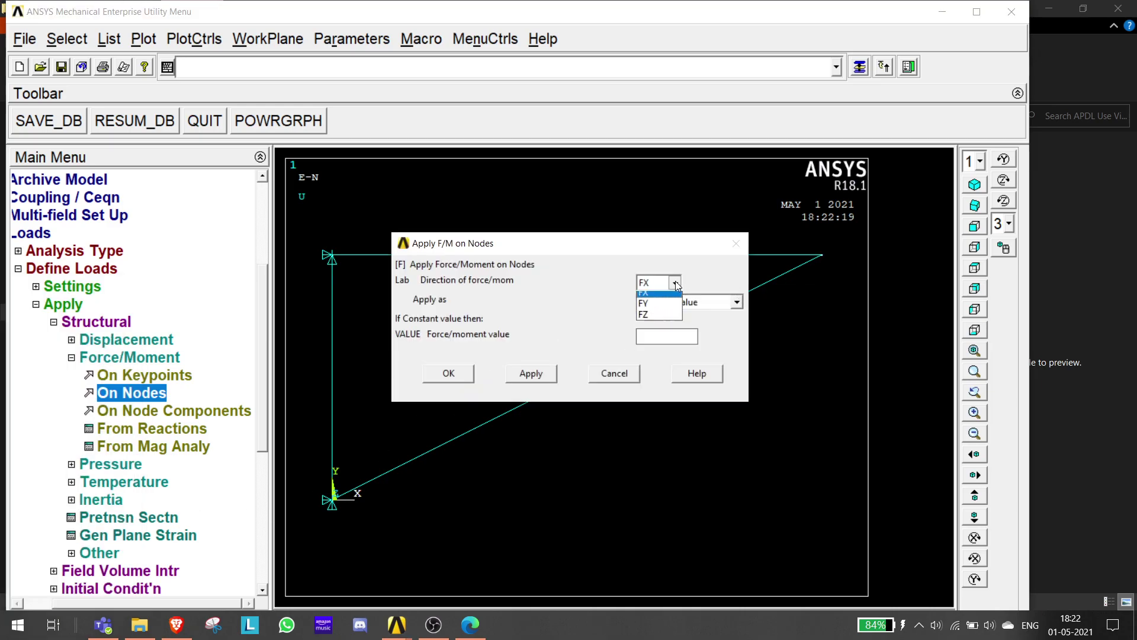
click(470, 625)
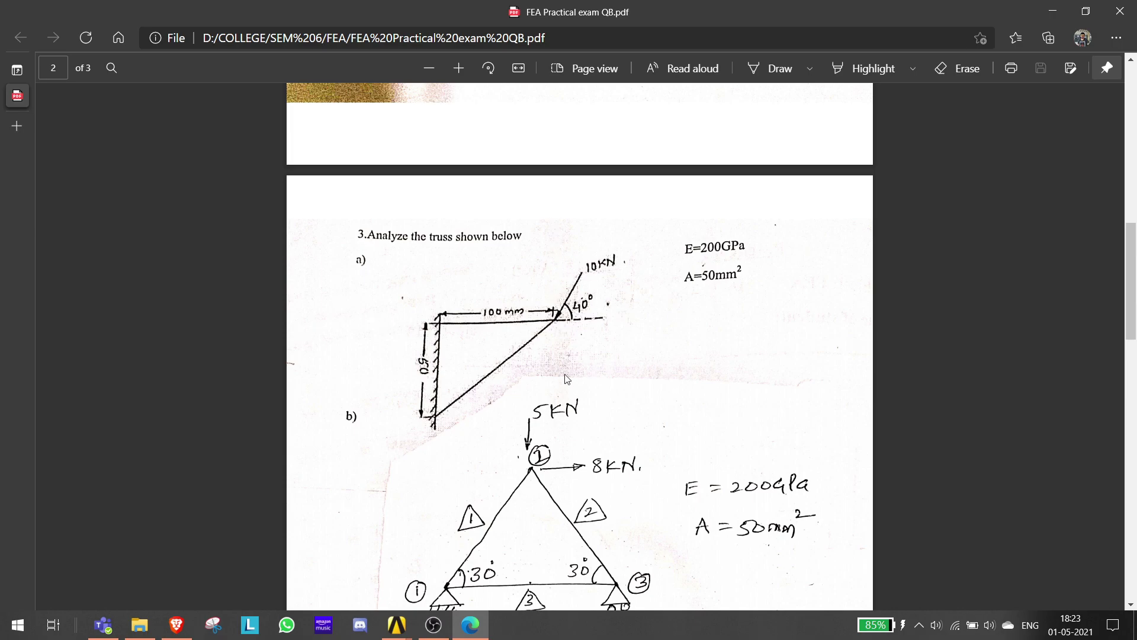
key(alt+Tab)
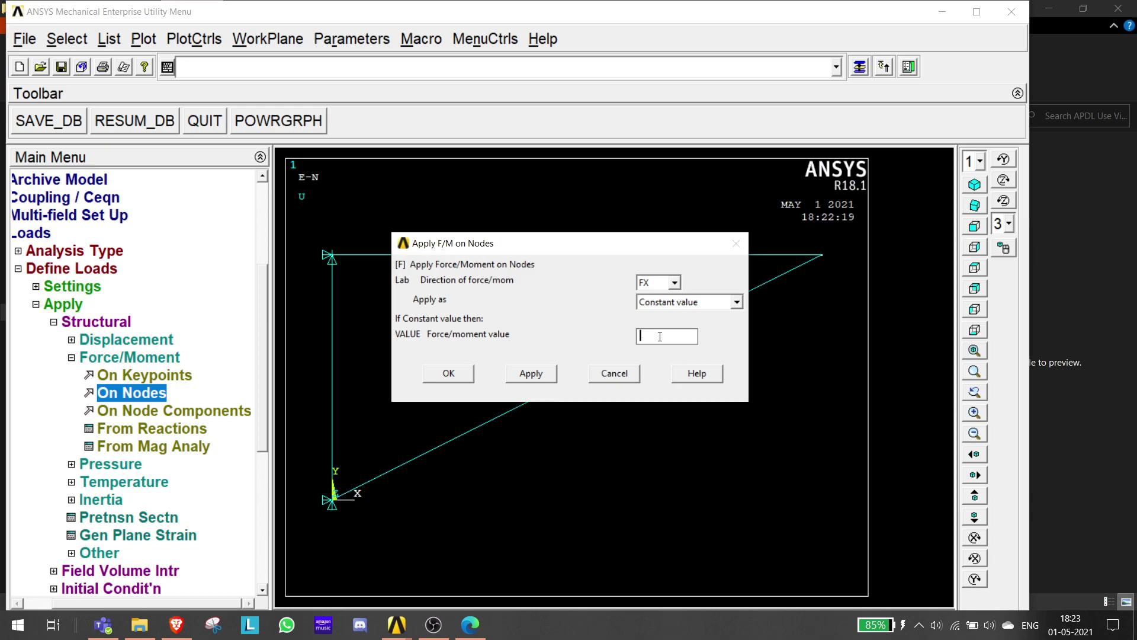
text(7660.444)
click(544, 374)
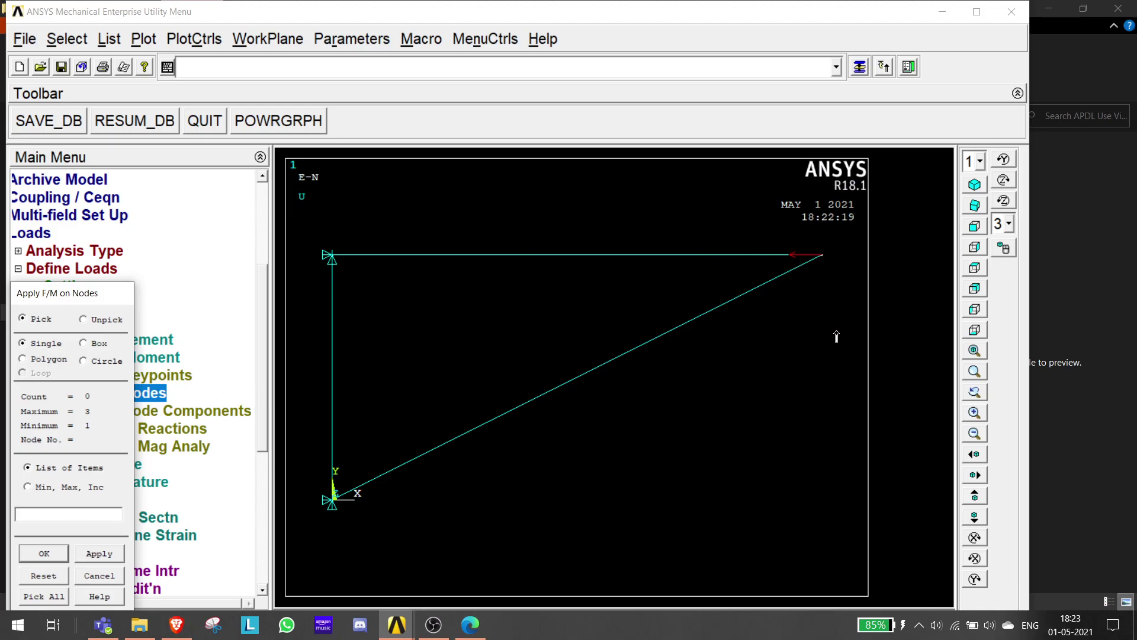
Apply the load's vertical component to node 3 as a constant FY force of -6427.876.
click(822, 256)
click(121, 554)
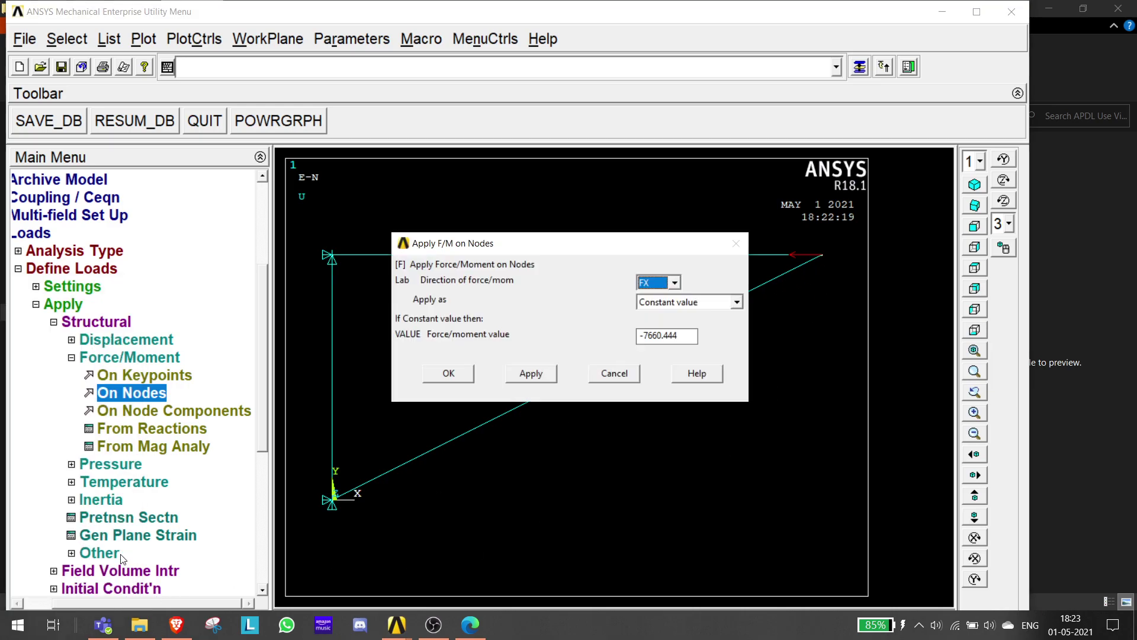
click(674, 282)
click(644, 308)
click(650, 335)
drag(678, 335, 603, 347)
text(-6427.876)
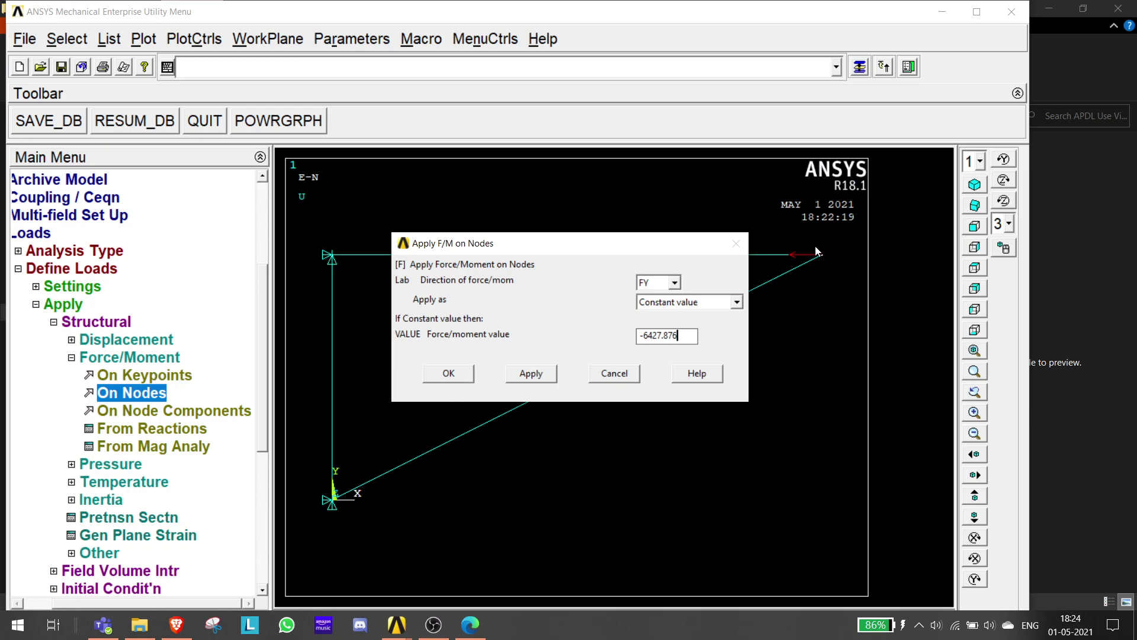
click(449, 374)
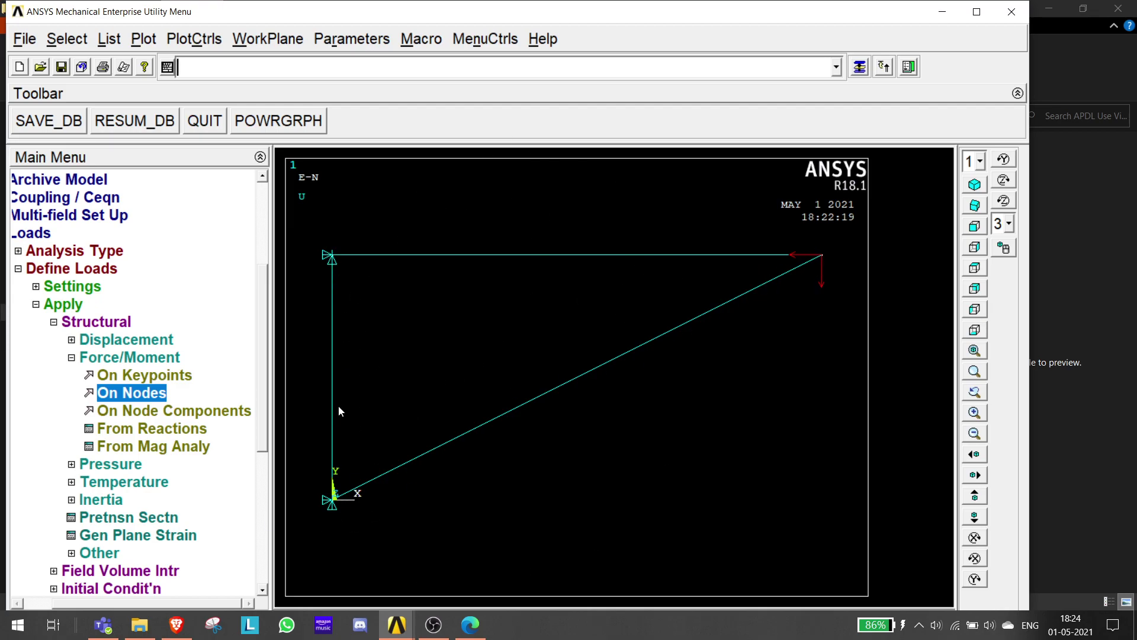
Finish with the preprocessor and solve the current load step of the truss model.
click(36, 305)
click(36, 285)
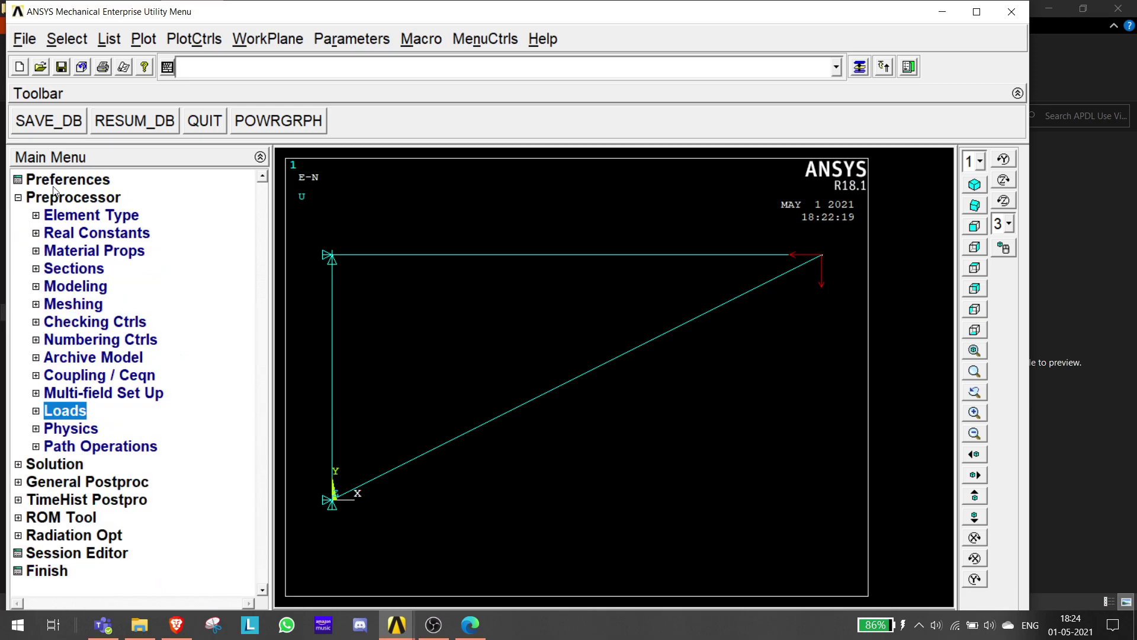
click(19, 198)
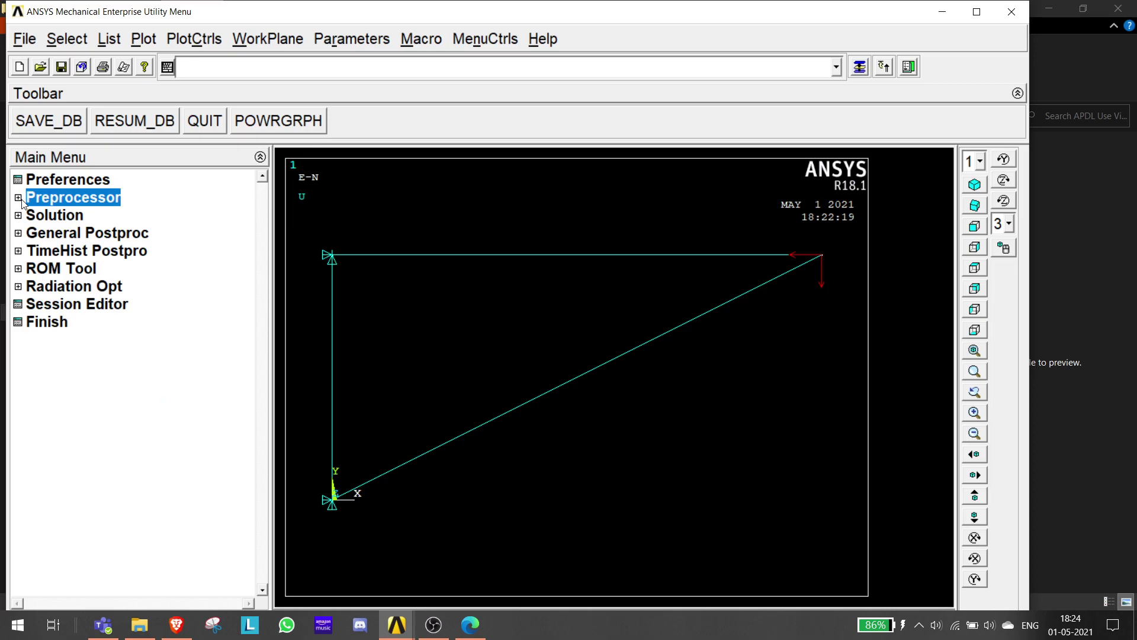
click(19, 216)
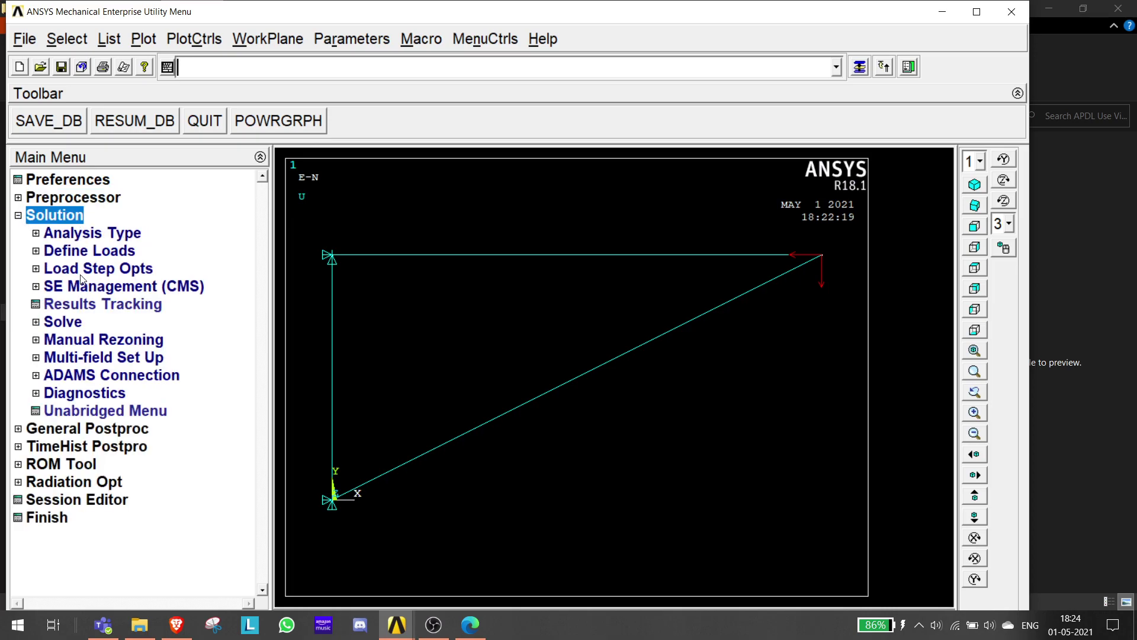
click(64, 321)
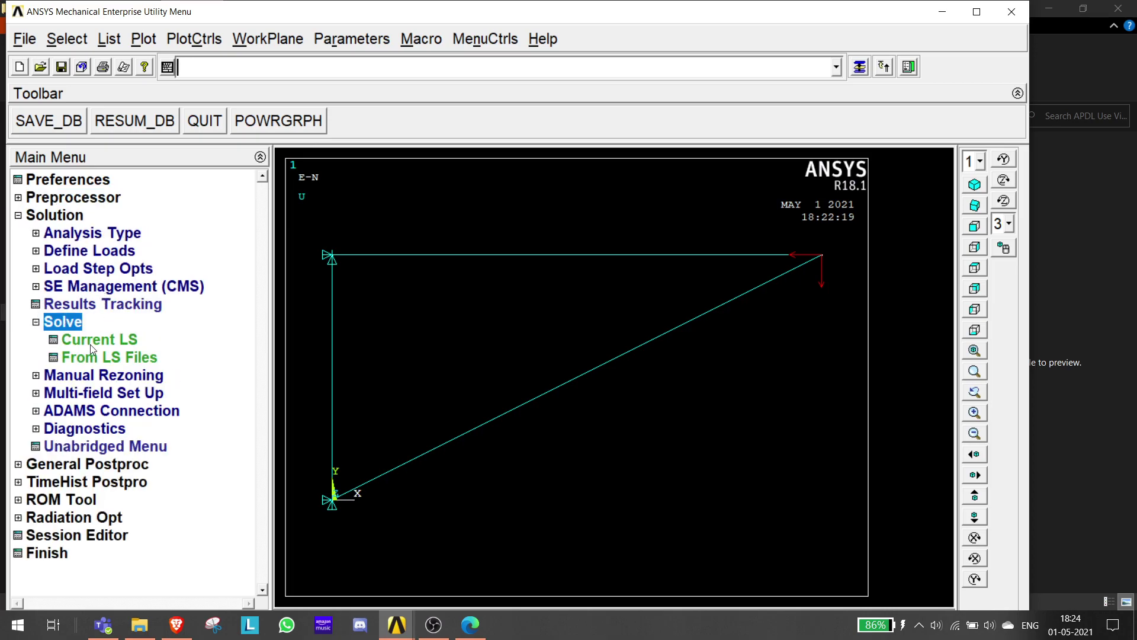
click(92, 342)
click(521, 413)
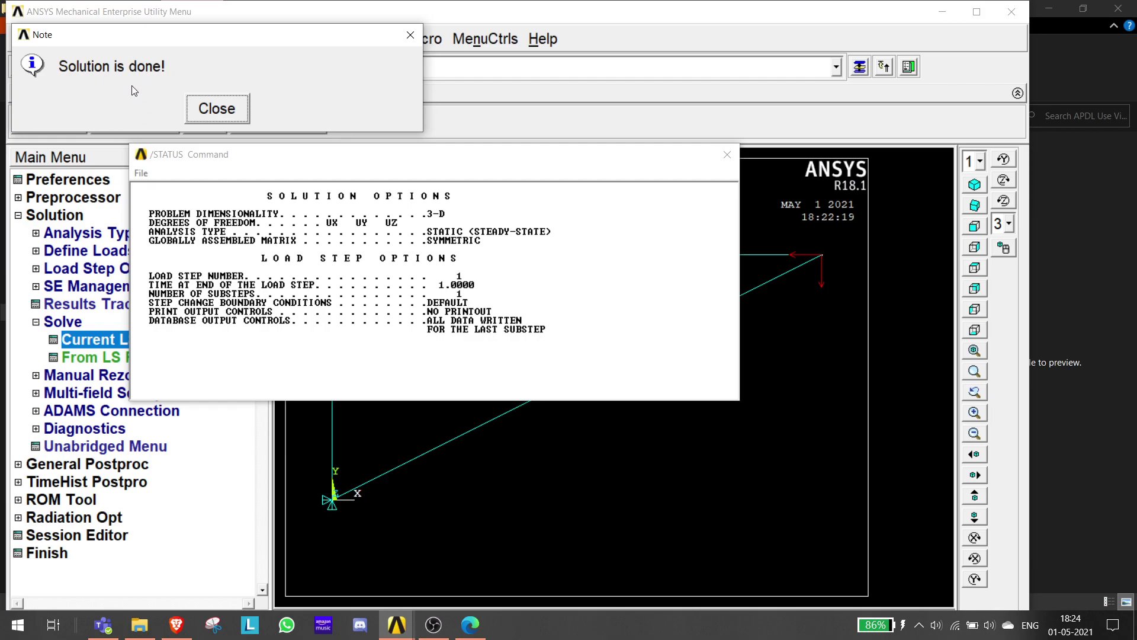
Dismiss the solution messages and plot the X-component of displacement as a nodal solution contour with the deformed shape only.
click(217, 110)
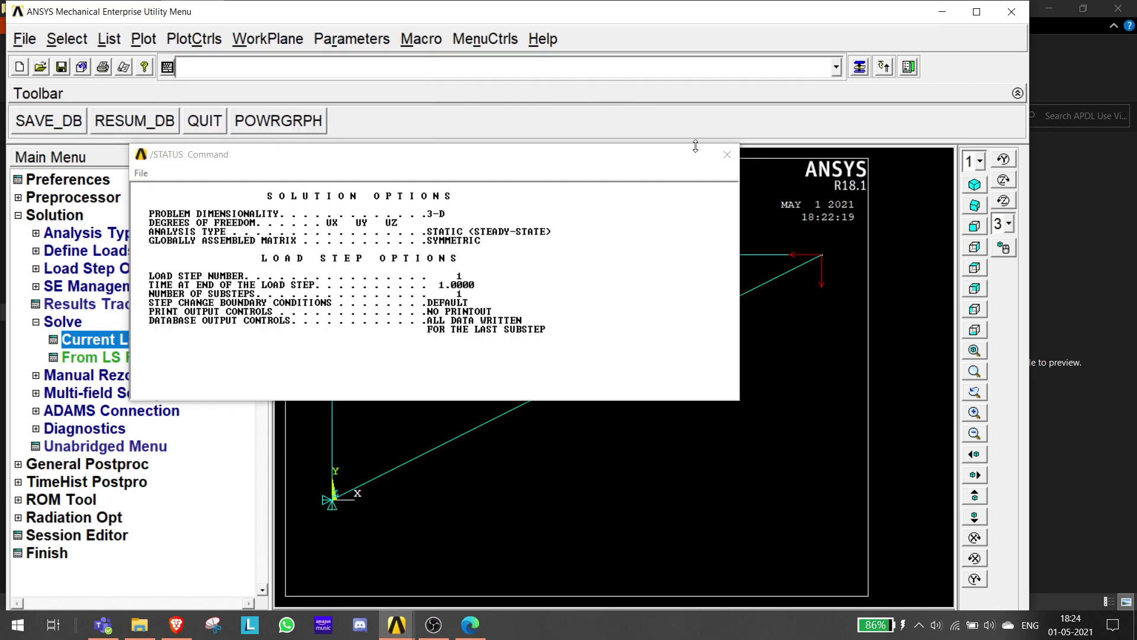
click(727, 154)
click(33, 467)
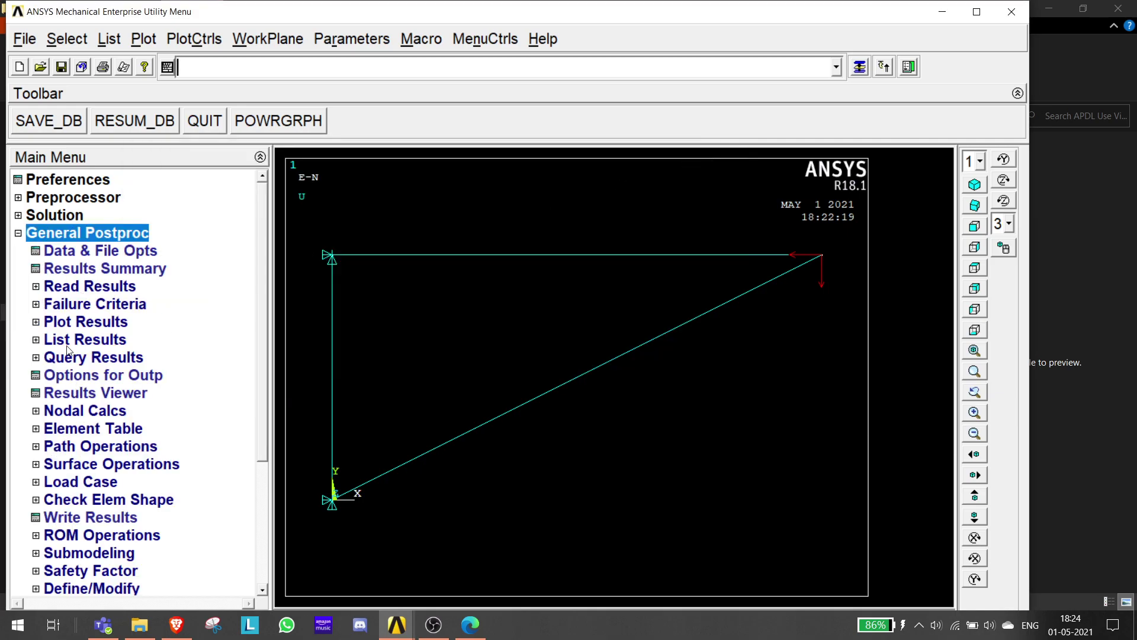
click(52, 323)
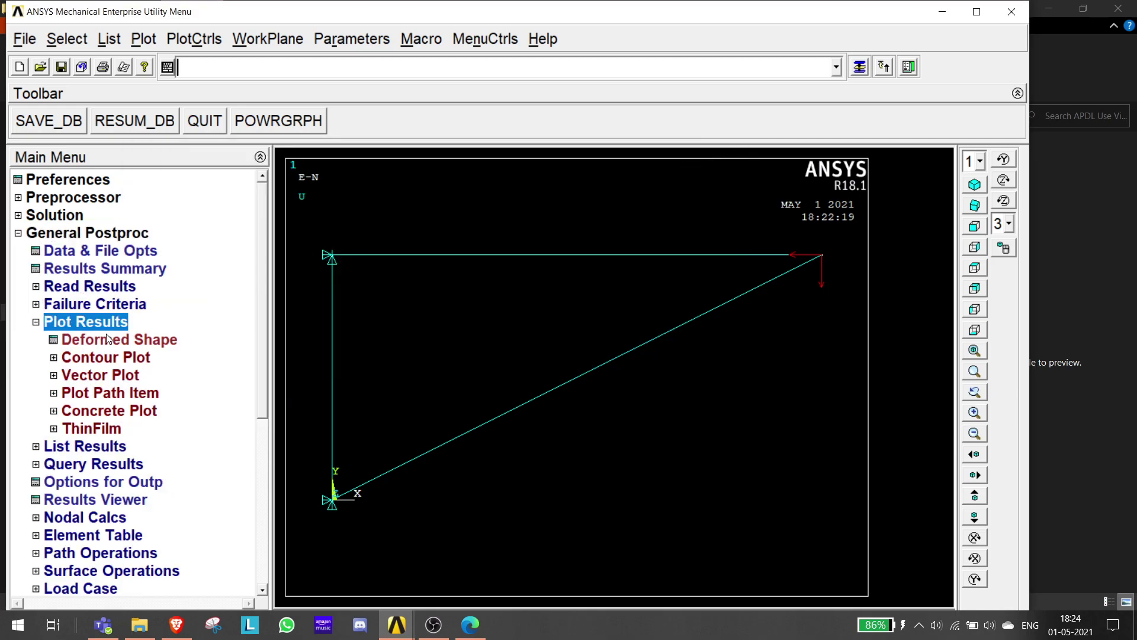
click(82, 358)
click(110, 376)
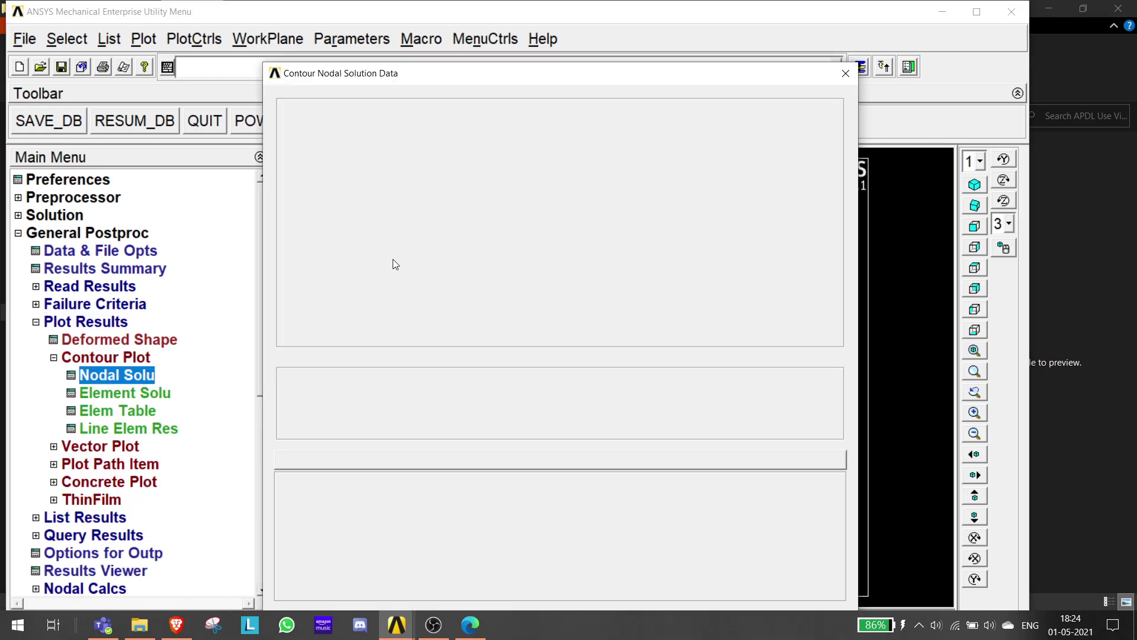
click(344, 162)
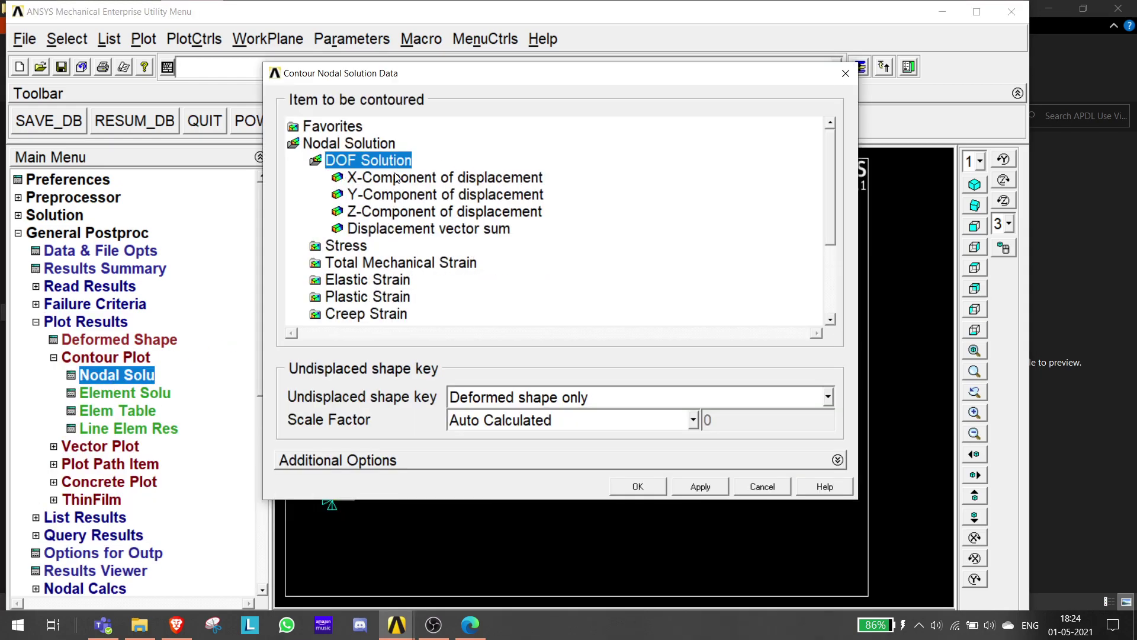
click(395, 178)
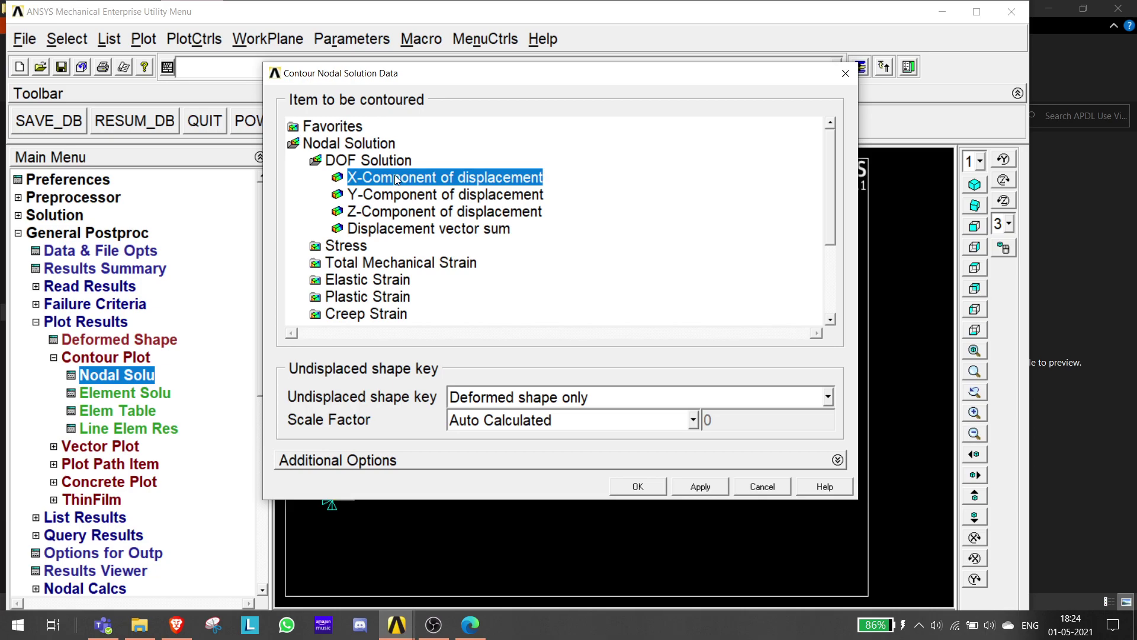
click(652, 491)
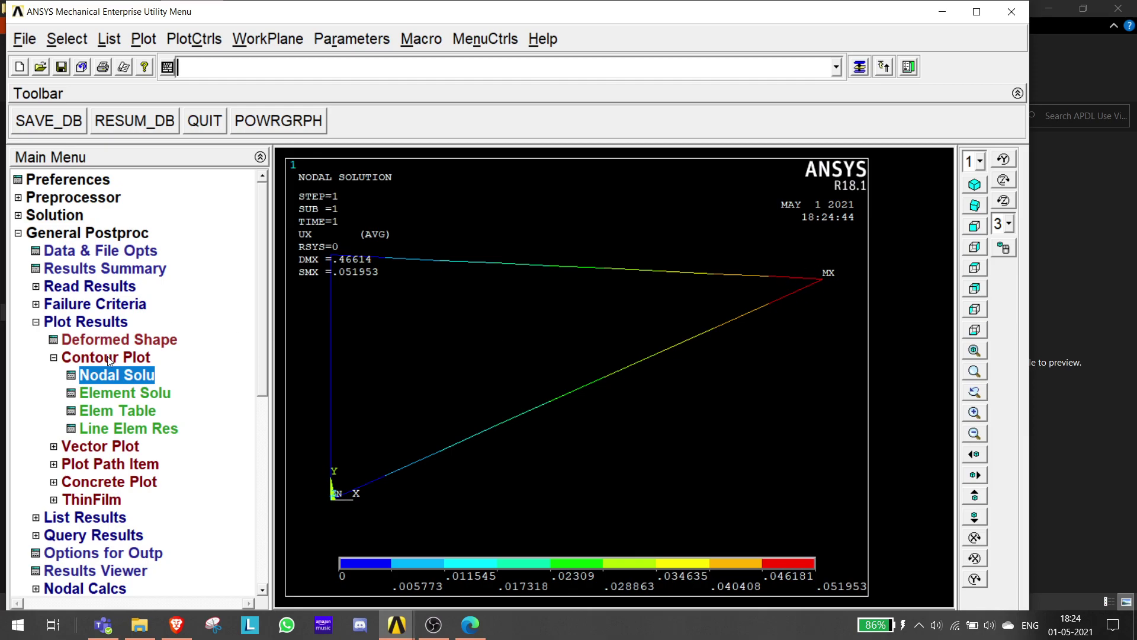
Plot the displacement vector sum as a nodal solution contour of the truss.
click(102, 376)
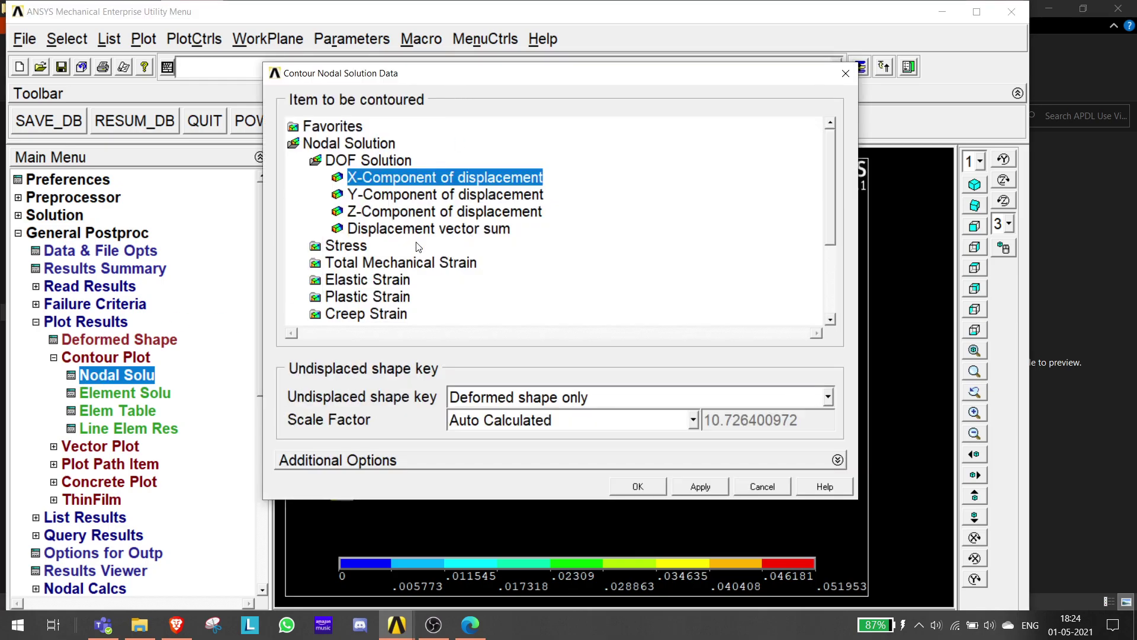
click(430, 230)
click(630, 491)
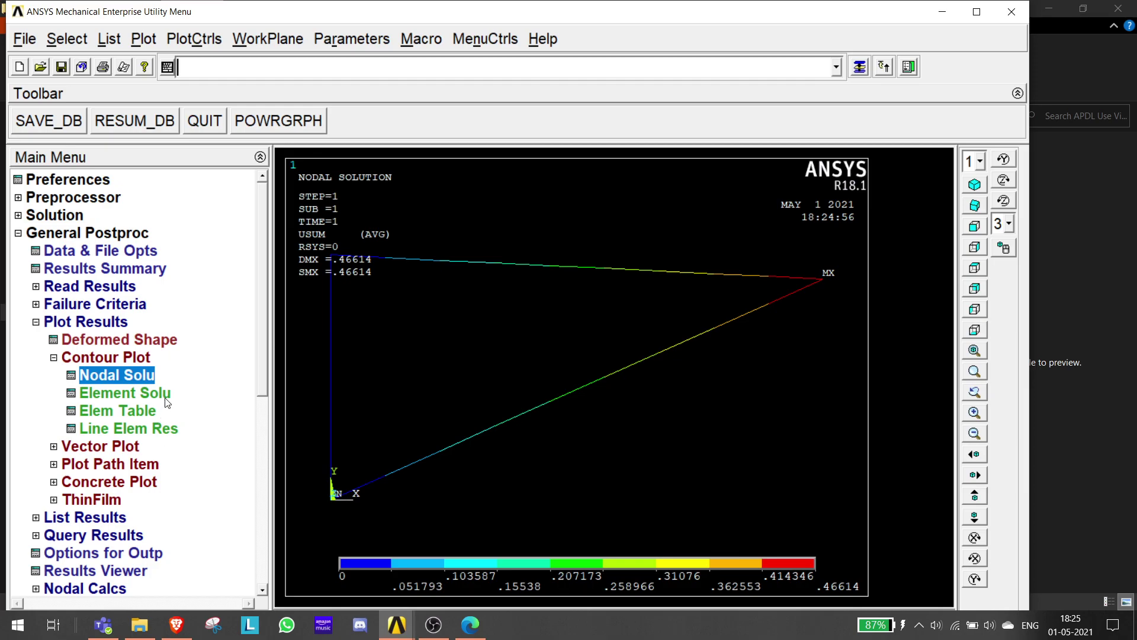
scroll(466, 435, down, 2)
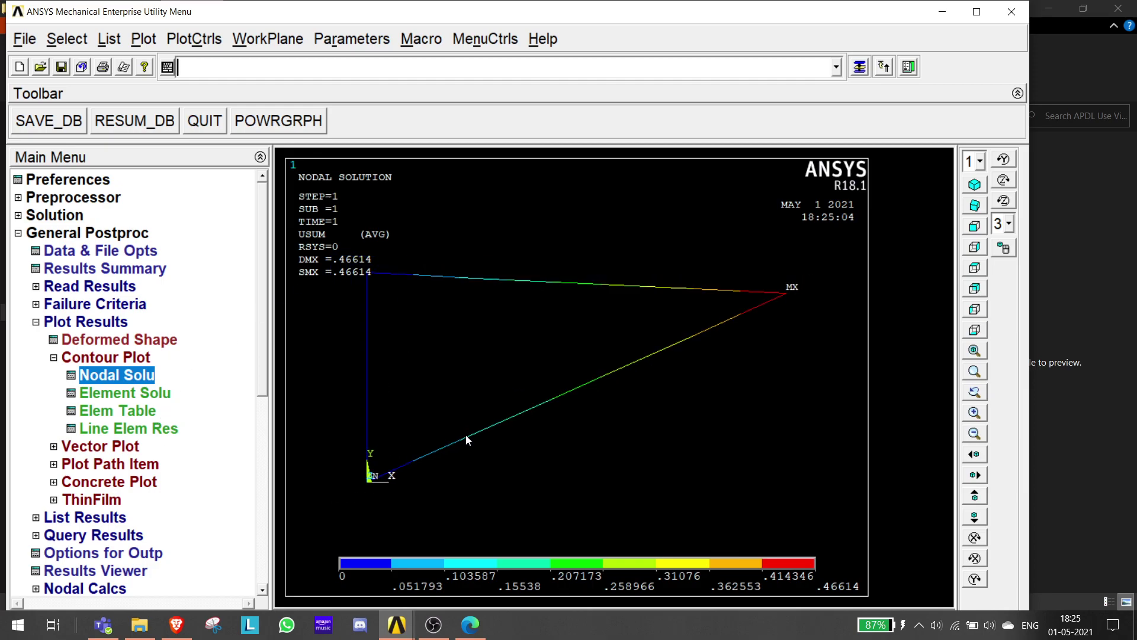
scroll(468, 345, down, 1)
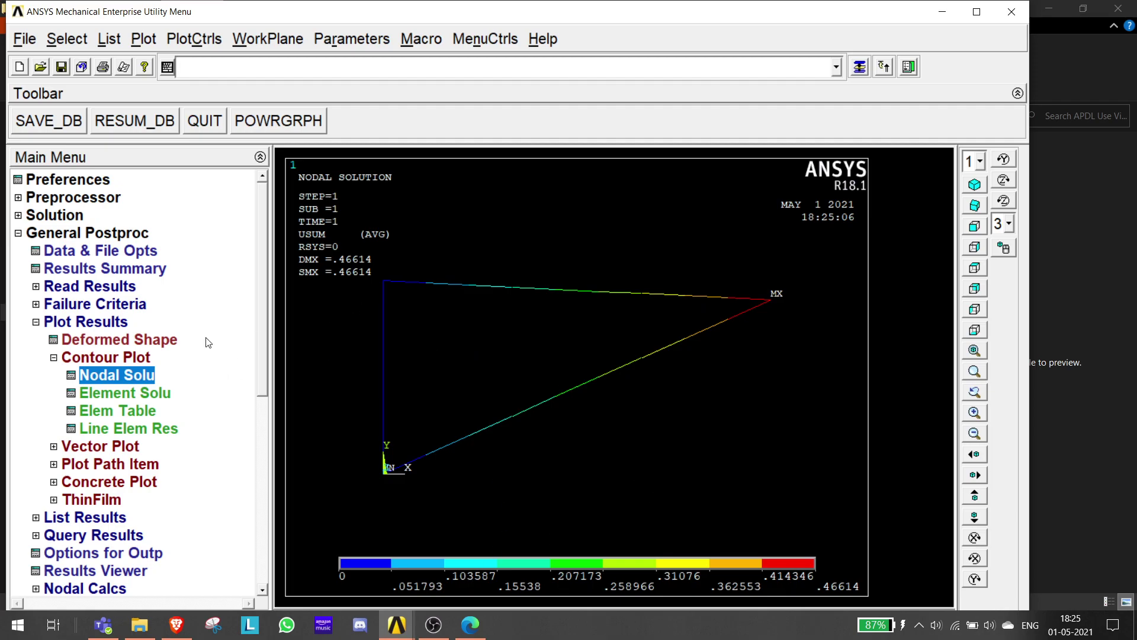
Plot the von Mises stress as an element solution contour with the deformed shape only.
click(115, 393)
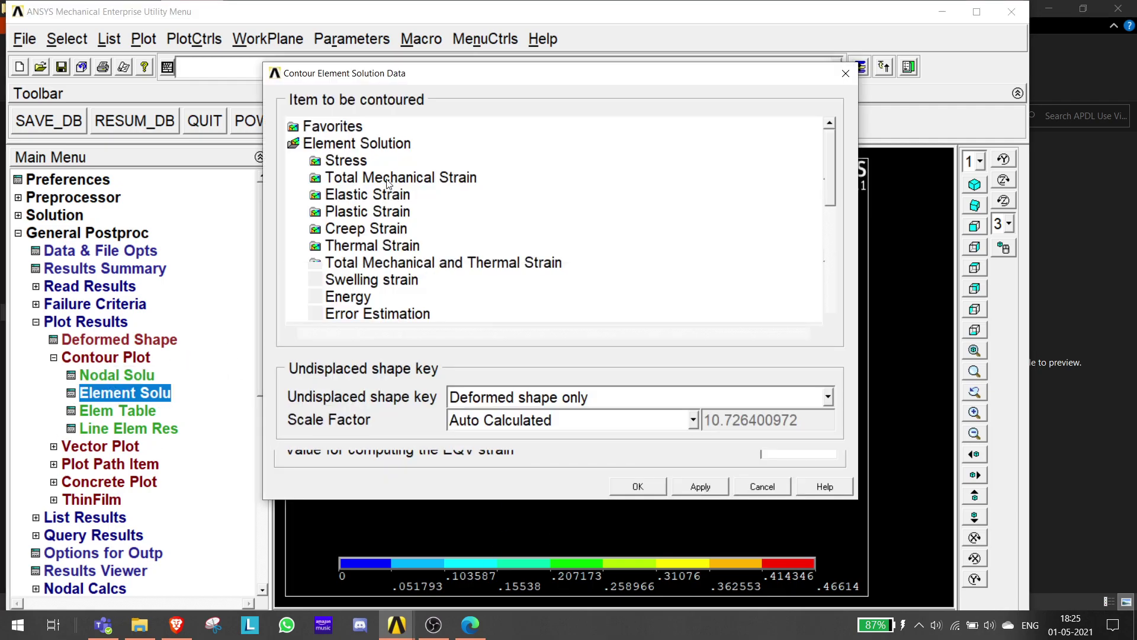
double_click(346, 161)
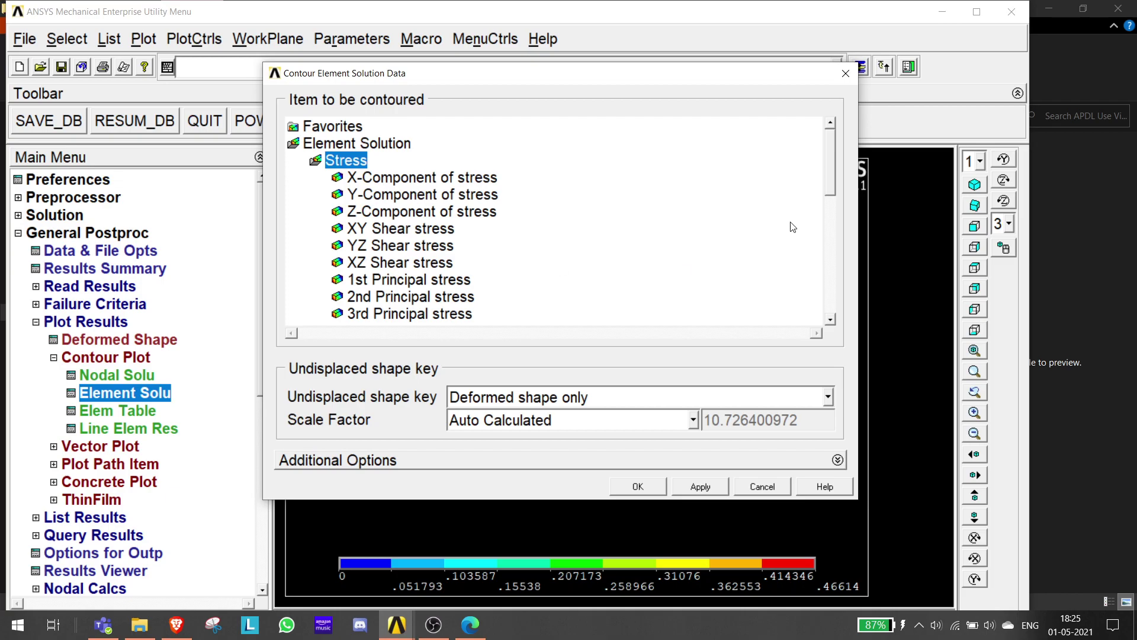
scroll(835, 178, down, 1)
scroll(378, 282, down, 1)
click(400, 263)
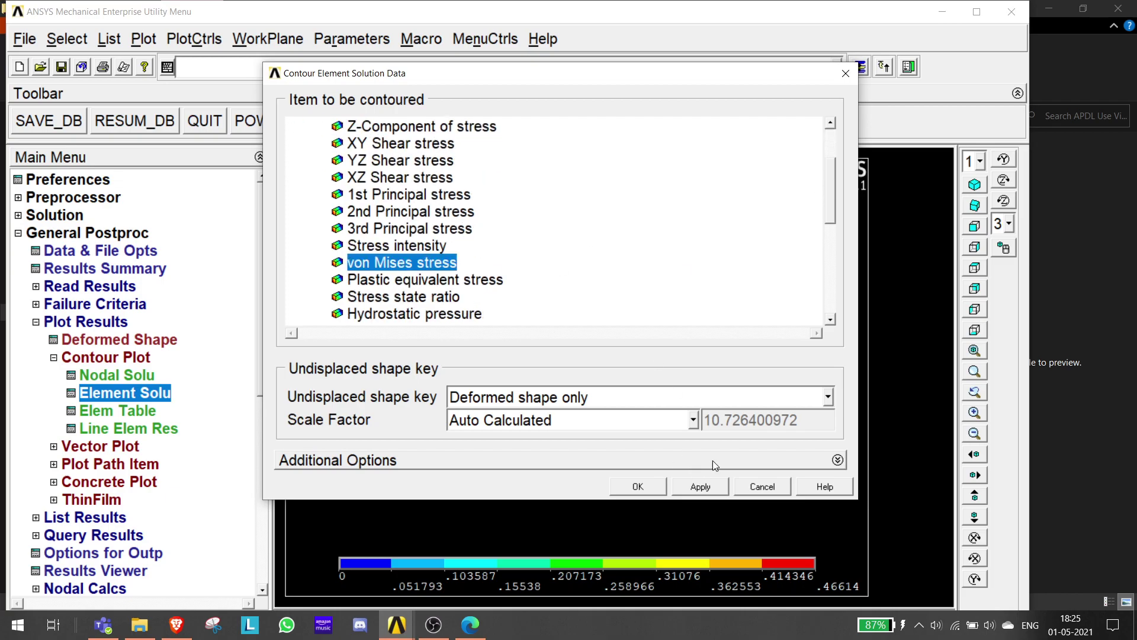
click(642, 487)
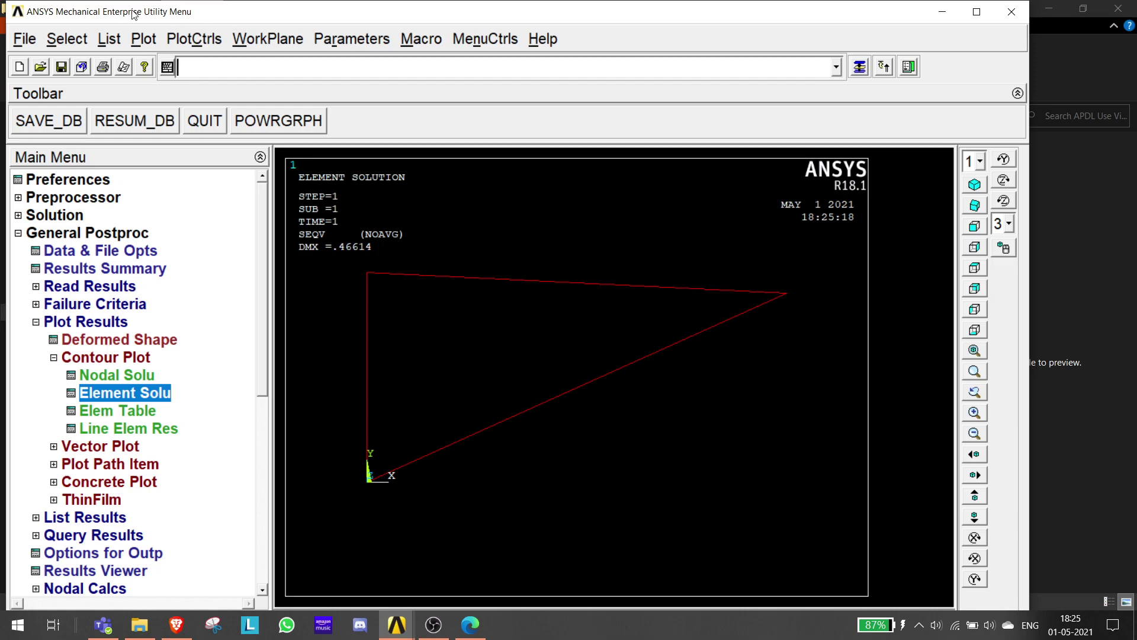
Turn on element shapes based on real constants, replot the stress contour, and inspect it in isometric and front views.
click(148, 45)
mouse_move(194, 39)
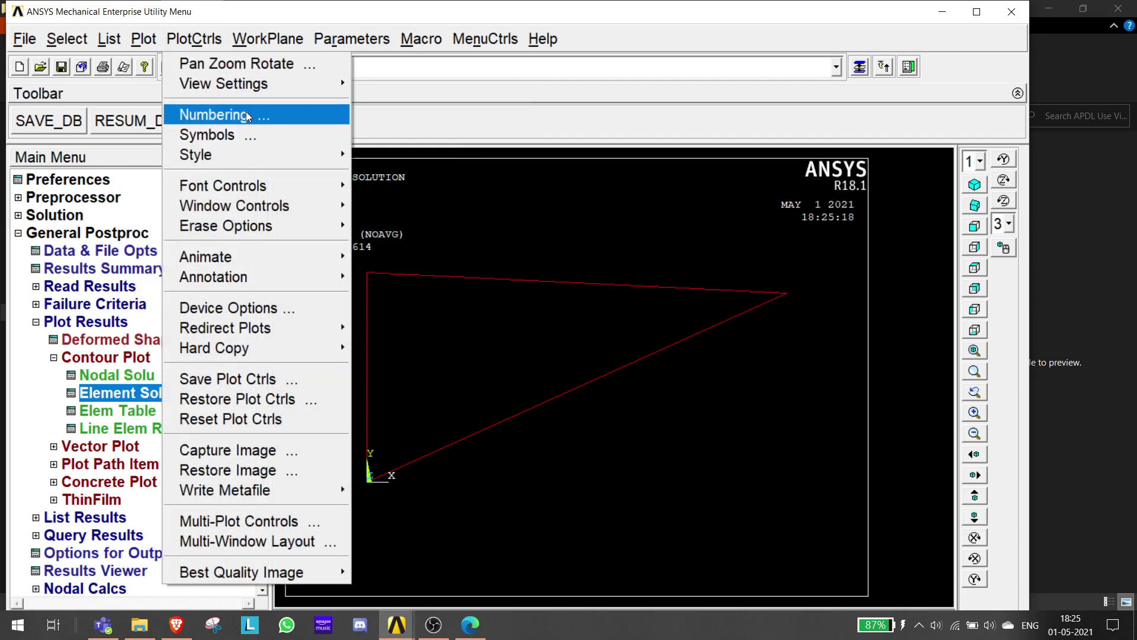
mouse_move(247, 156)
click(428, 175)
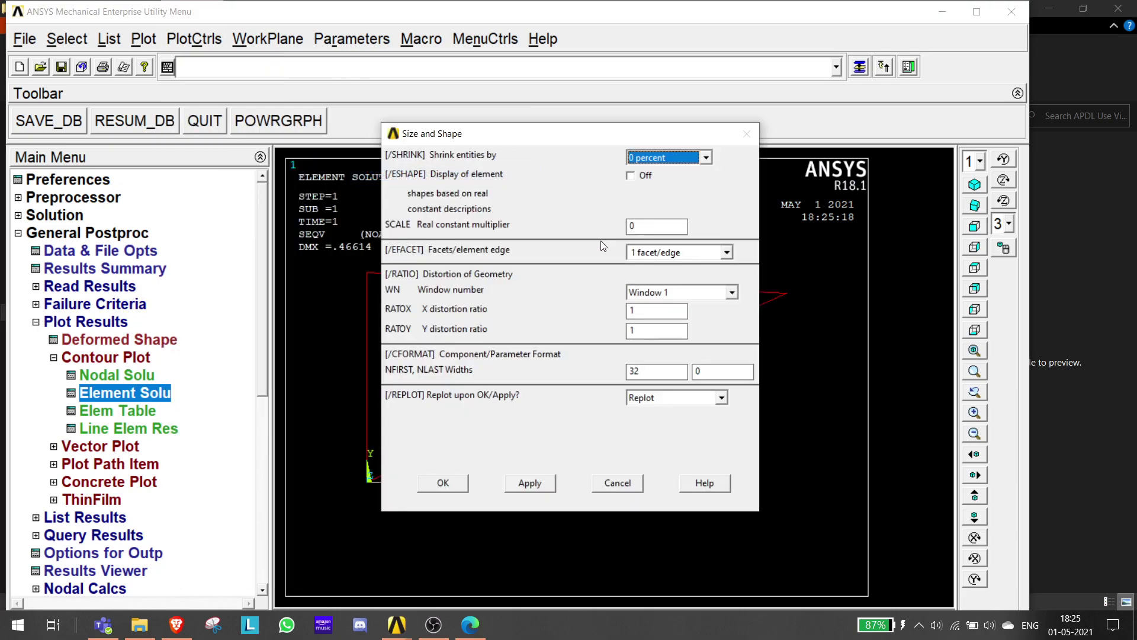
click(630, 178)
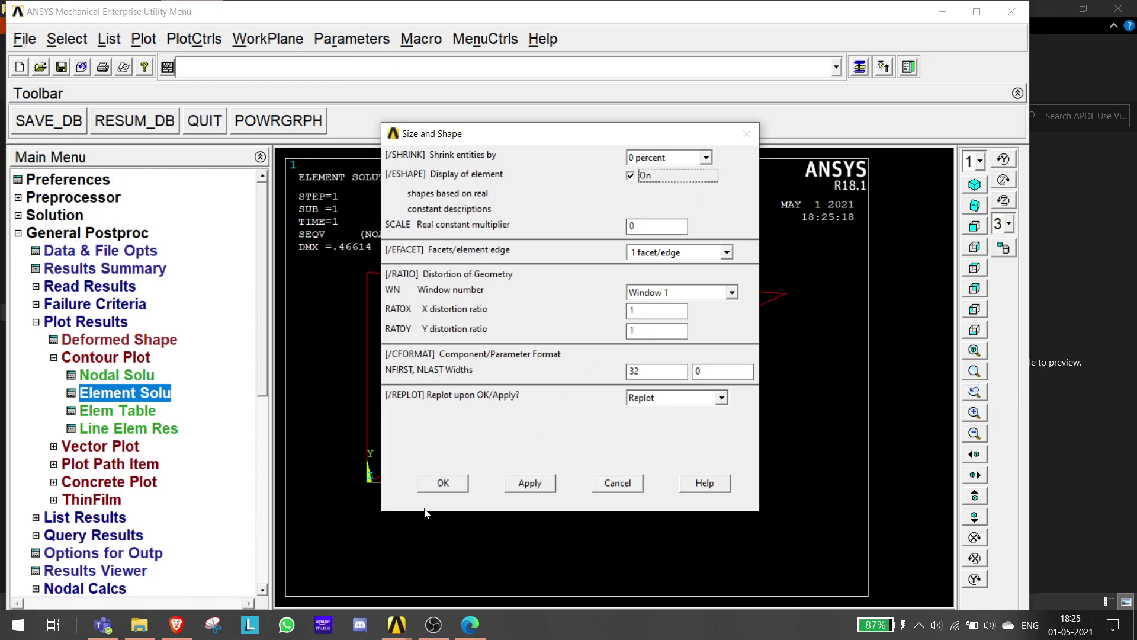
click(443, 484)
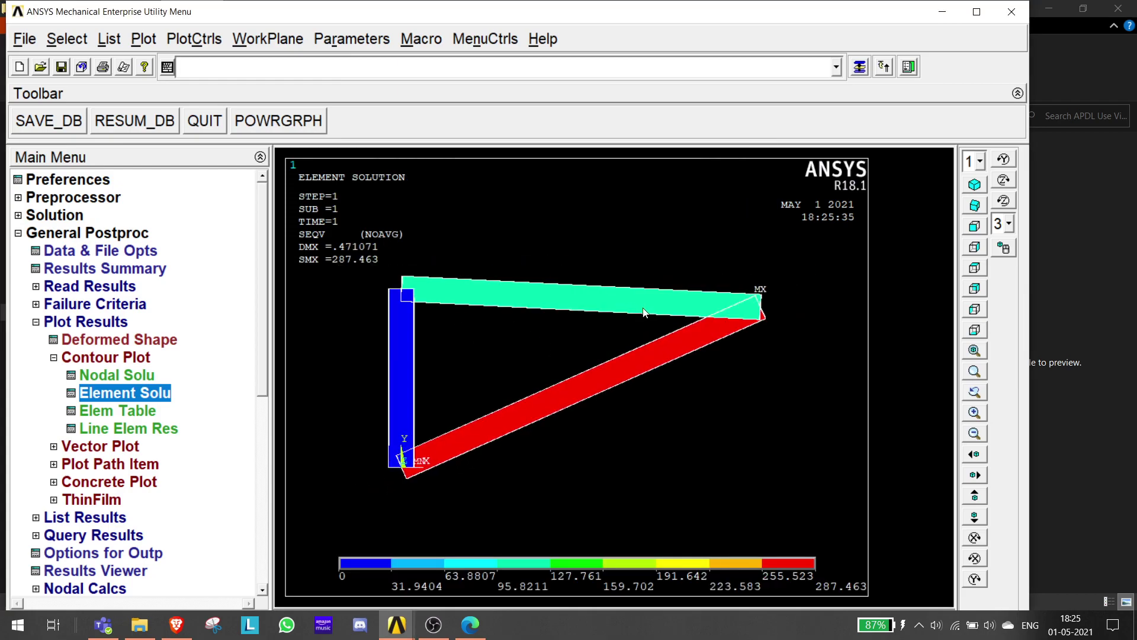
click(973, 185)
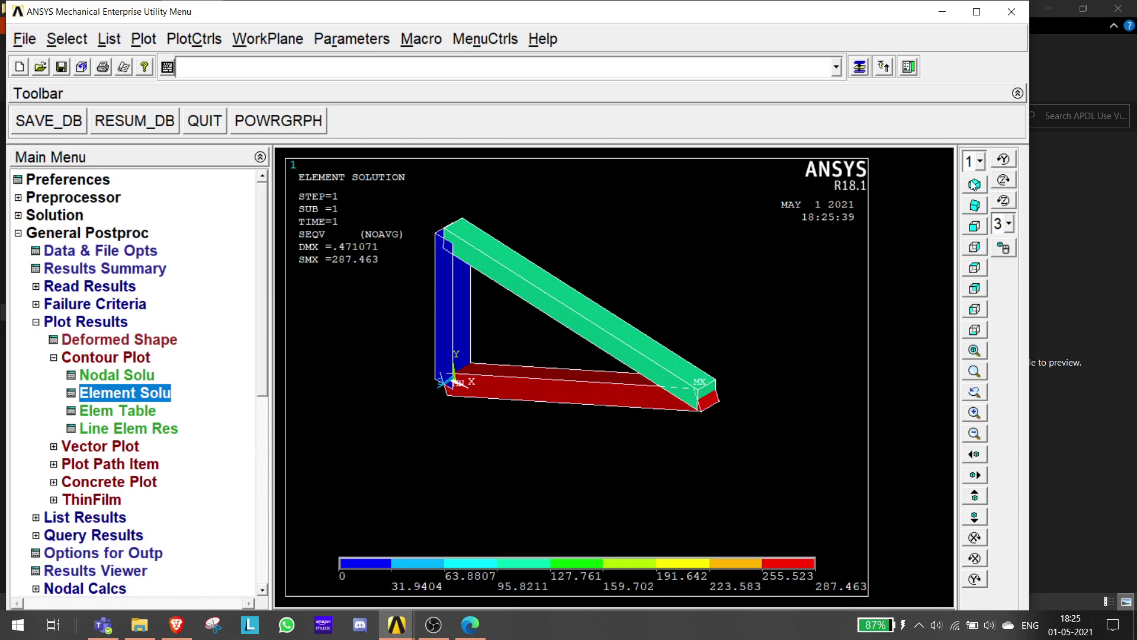
click(975, 227)
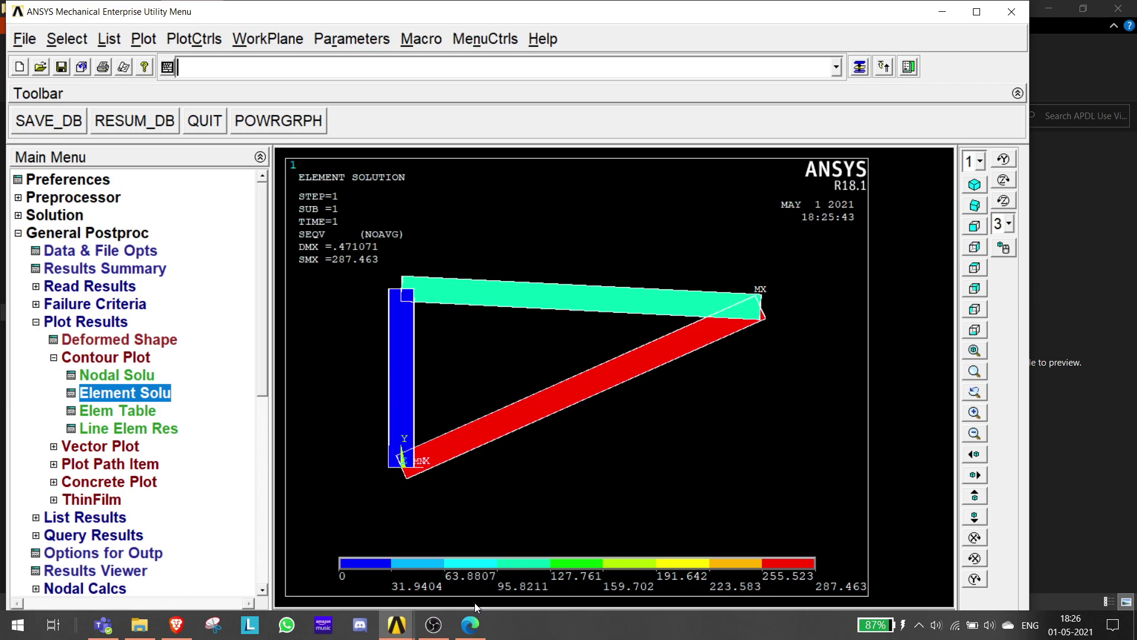
Switch to the exam PDF and sketch the height of the question 3b truss, marking the half base 105/2, side 105 and height "?".
mouse_move(470, 623)
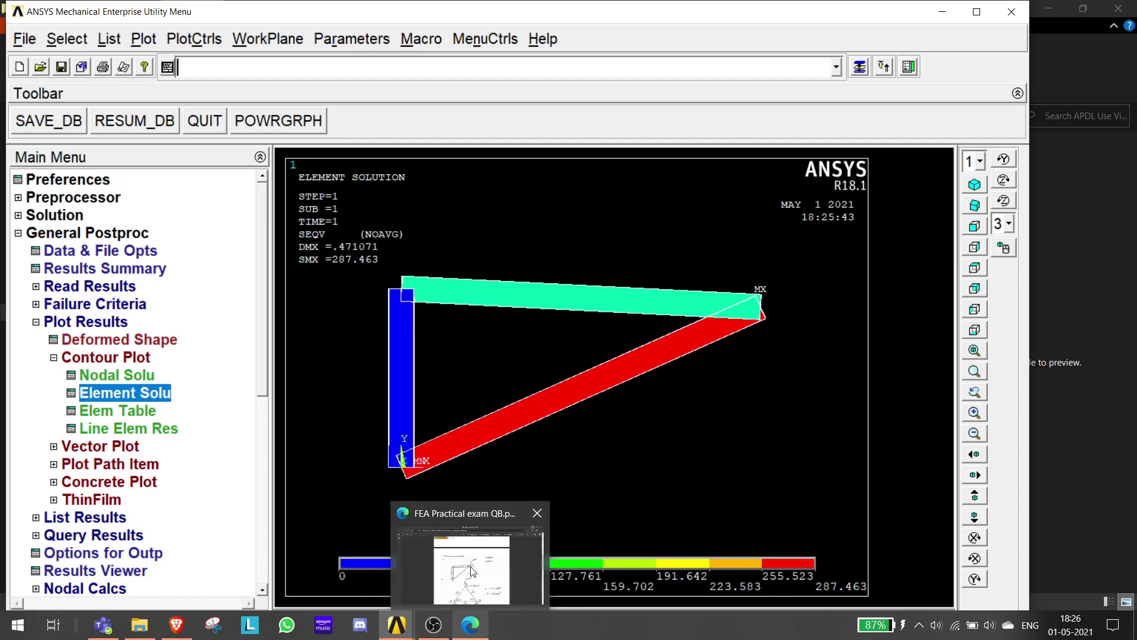
click(473, 570)
scroll(545, 360, down, 4)
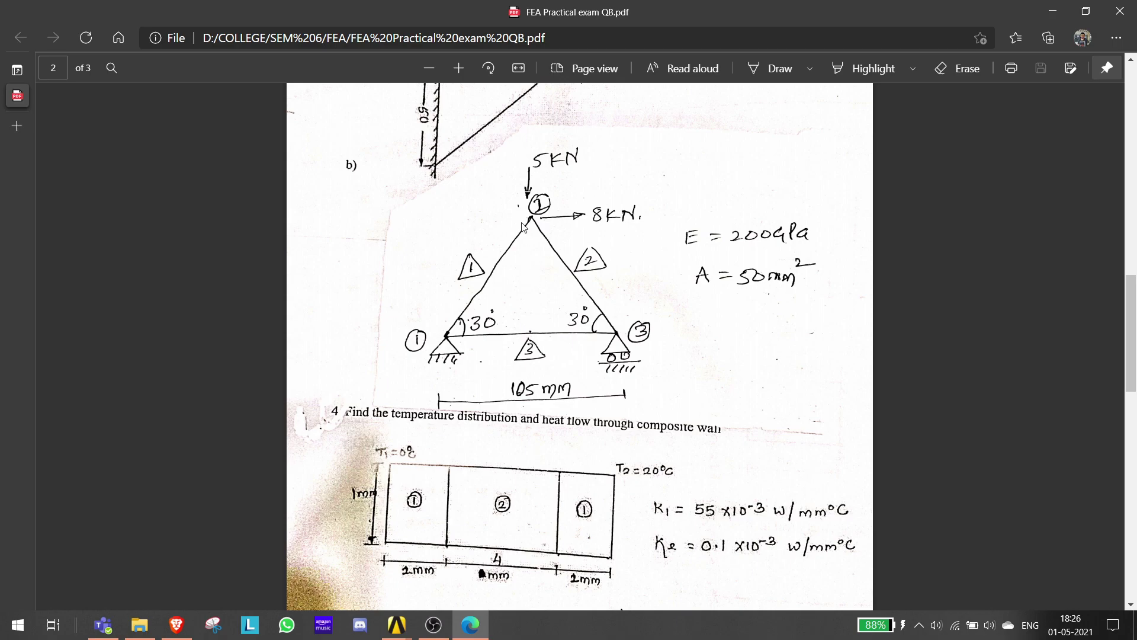
click(773, 68)
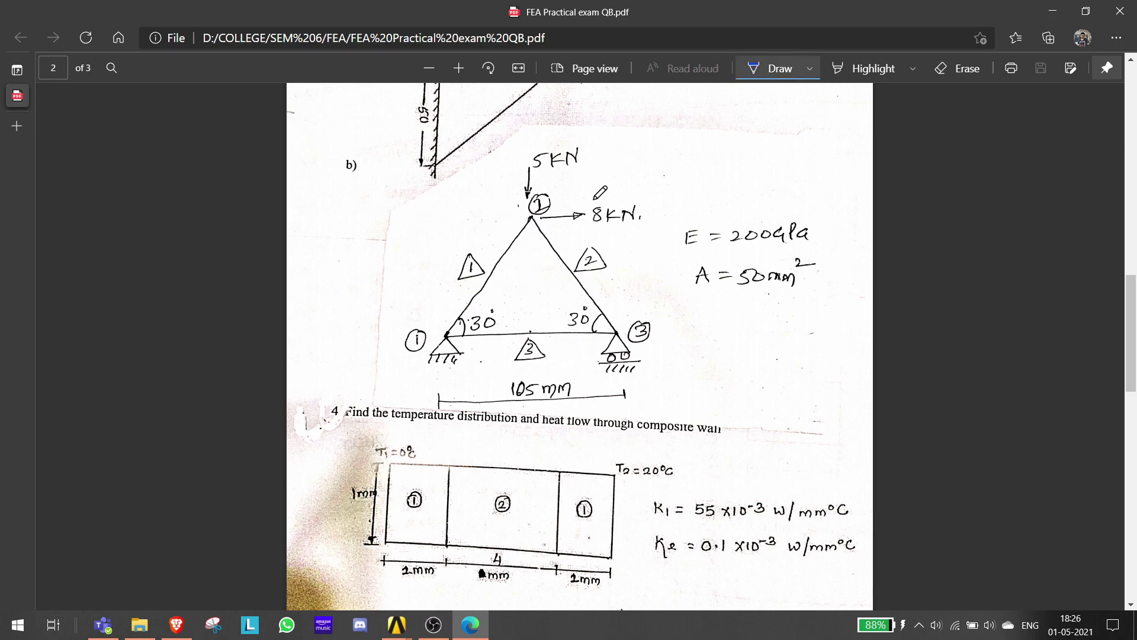
drag(532, 218, 529, 333)
mouse_move(531, 217)
mouse_down()
mouse_move(465, 314)
mouse_move(477, 331)
mouse_move(546, 331)
mouse_move(510, 387)
mouse_move(548, 381)
mouse_move(531, 365)
mouse_up()
mouse_move(481, 336)
mouse_down()
mouse_move(479, 352)
mouse_move(501, 334)
mouse_move(508, 355)
mouse_move(532, 367)
mouse_move(511, 370)
mouse_move(507, 389)
mouse_up()
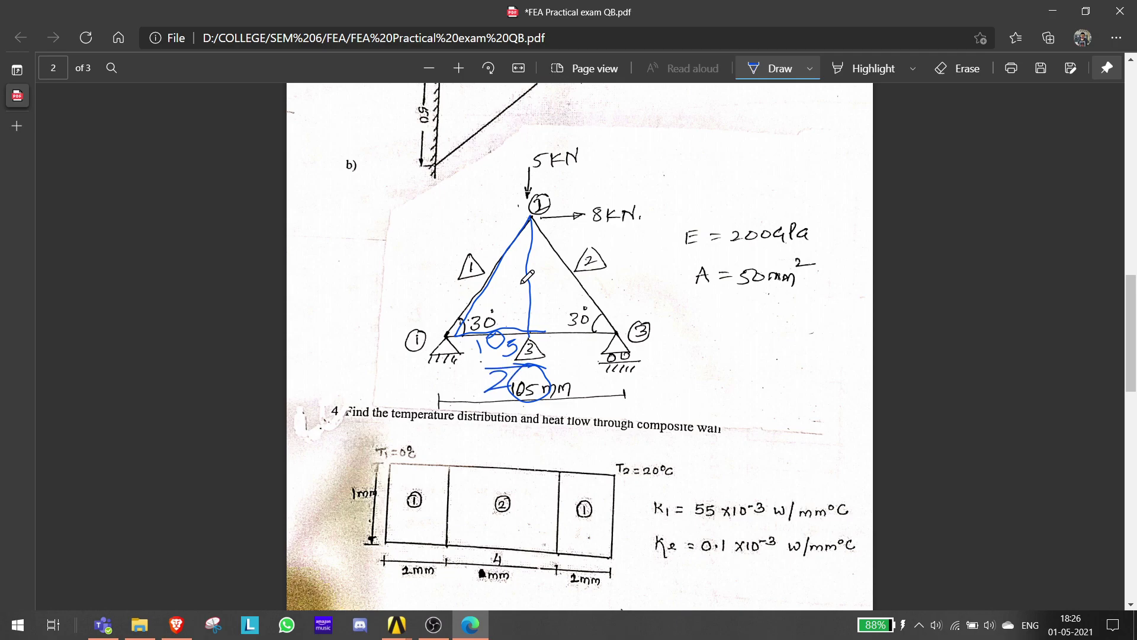
mouse_move(445, 241)
mouse_down()
mouse_move(448, 261)
mouse_move(480, 236)
mouse_move(474, 257)
mouse_move(501, 229)
mouse_move(546, 276)
mouse_up()
click(543, 301)
Write the height formula √(105² − (105/2)²) by hand above the material data of question 3b.
mouse_move(652, 179)
mouse_down()
mouse_move(660, 156)
mouse_move(739, 123)
mouse_up()
mouse_move(676, 161)
mouse_down()
mouse_move(674, 185)
mouse_move(686, 169)
mouse_move(699, 185)
mouse_up()
mouse_move(705, 166)
mouse_down()
mouse_move(759, 158)
mouse_move(777, 140)
mouse_move(784, 152)
mouse_move(802, 131)
mouse_up()
mouse_move(767, 174)
mouse_down()
mouse_move(817, 164)
mouse_move(809, 189)
mouse_up()
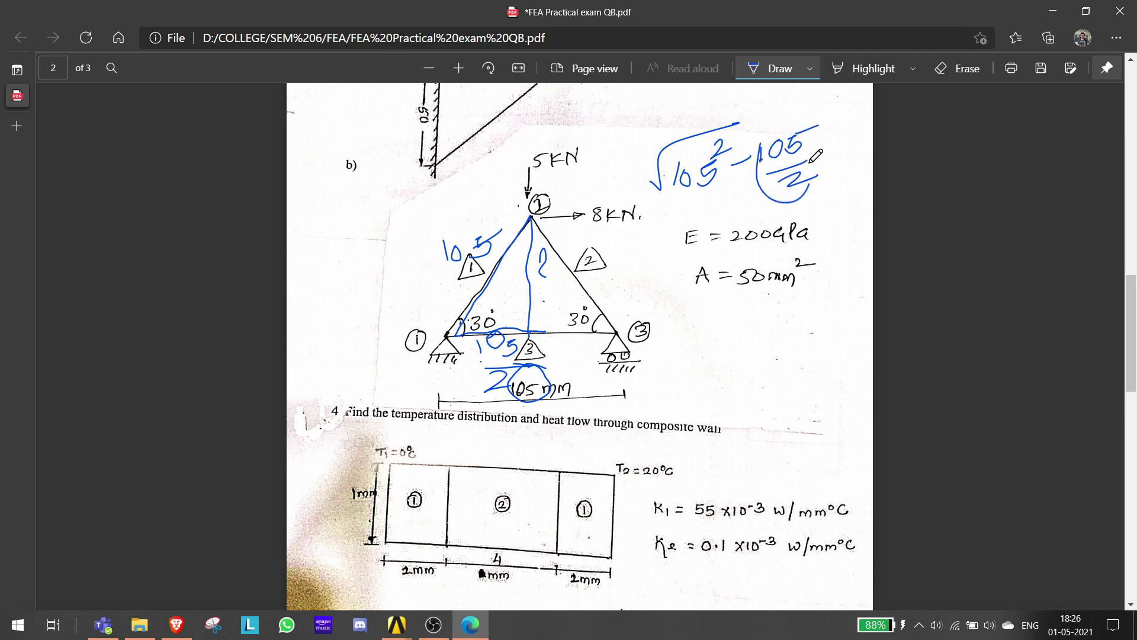
drag(832, 127, 830, 187)
drag(839, 109, 847, 112)
drag(738, 121, 847, 97)
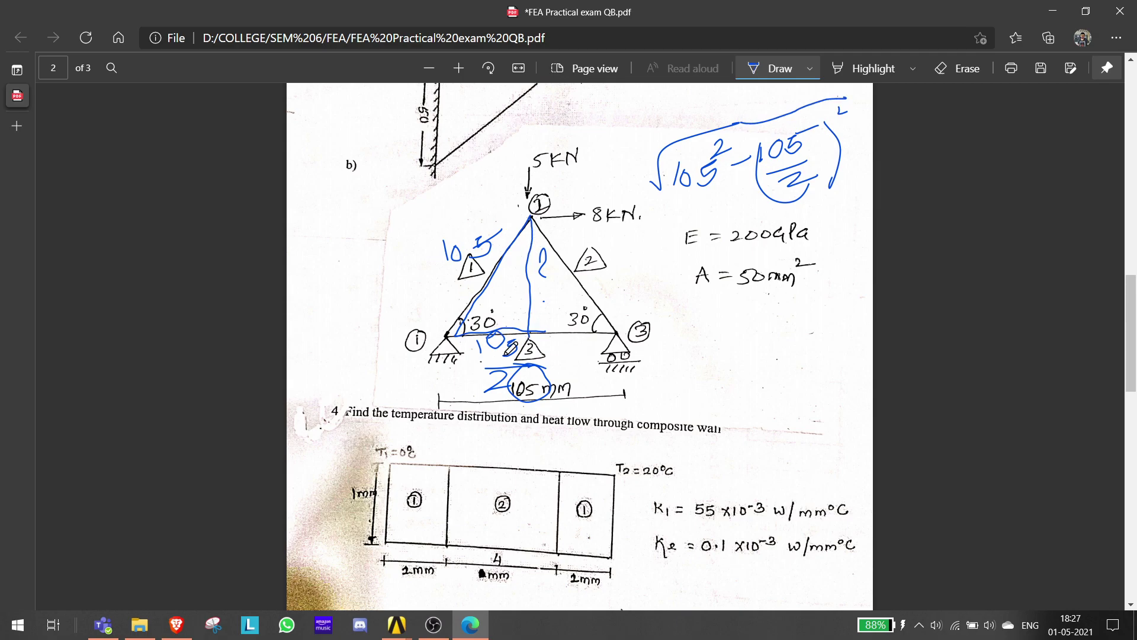
Circle the half base and write the apex node's coordinates with X as 105/2, linking the height formula to the Y coordinate.
mouse_move(521, 325)
mouse_down()
mouse_move(510, 401)
mouse_move(530, 326)
mouse_up()
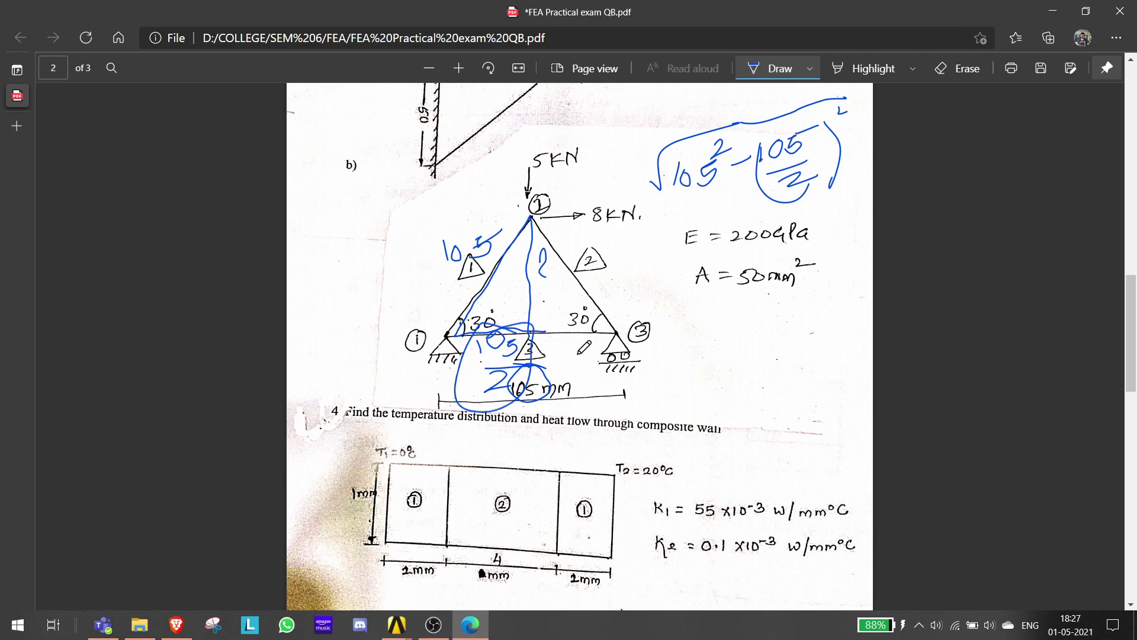
drag(668, 328, 694, 401)
mouse_move(699, 342)
mouse_down()
mouse_move(697, 359)
mouse_move(711, 344)
mouse_move(732, 351)
mouse_move(718, 360)
mouse_up()
drag(720, 335, 747, 332)
mouse_move(708, 376)
mouse_down()
mouse_move(740, 377)
mouse_move(723, 432)
mouse_up()
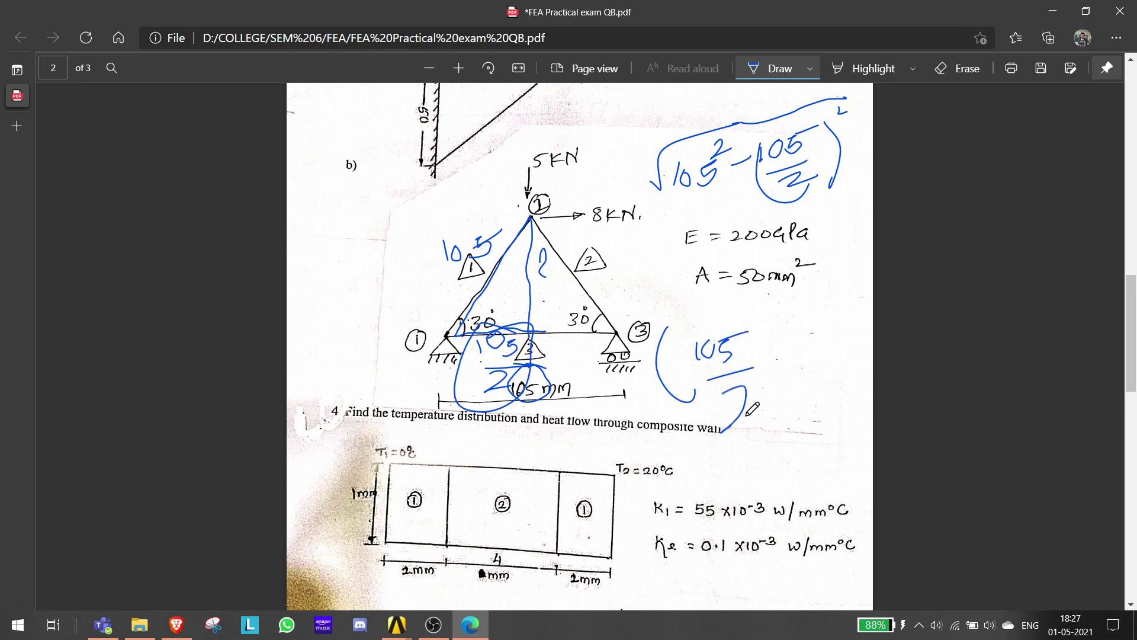
mouse_move(818, 192)
mouse_down()
mouse_move(774, 357)
mouse_move(784, 386)
mouse_up()
mouse_move(805, 329)
mouse_down()
mouse_move(829, 334)
mouse_move(811, 422)
mouse_up()
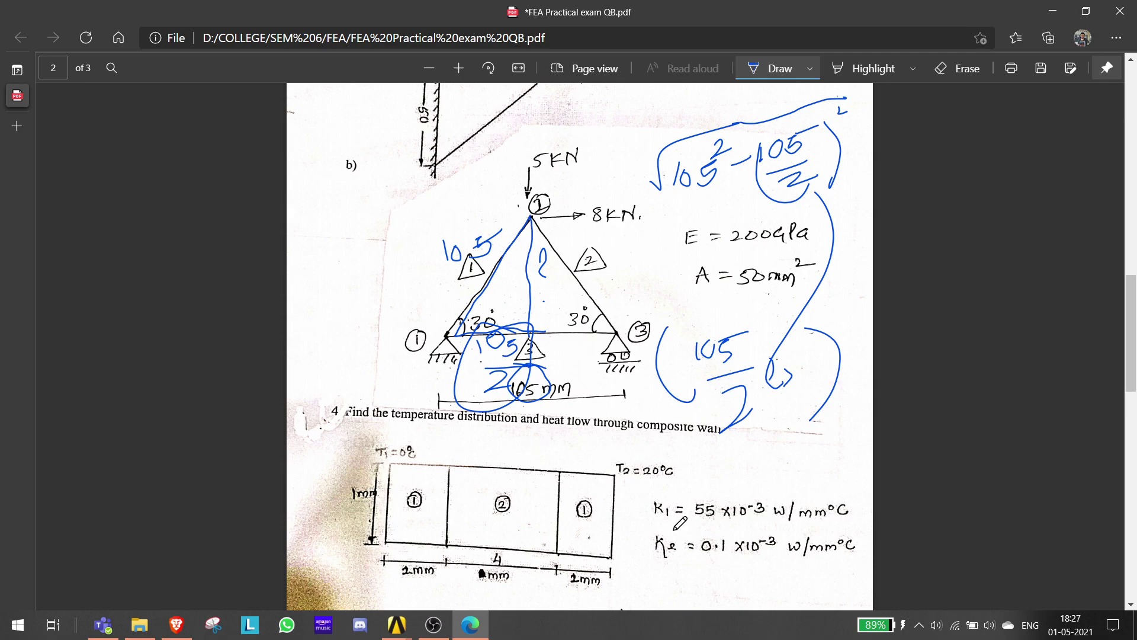
Erase handwritten strokes from the height formula and the truss sketch of question 3b.
click(976, 70)
mouse_move(669, 171)
mouse_down()
mouse_move(676, 368)
mouse_move(546, 319)
mouse_move(506, 273)
mouse_up()
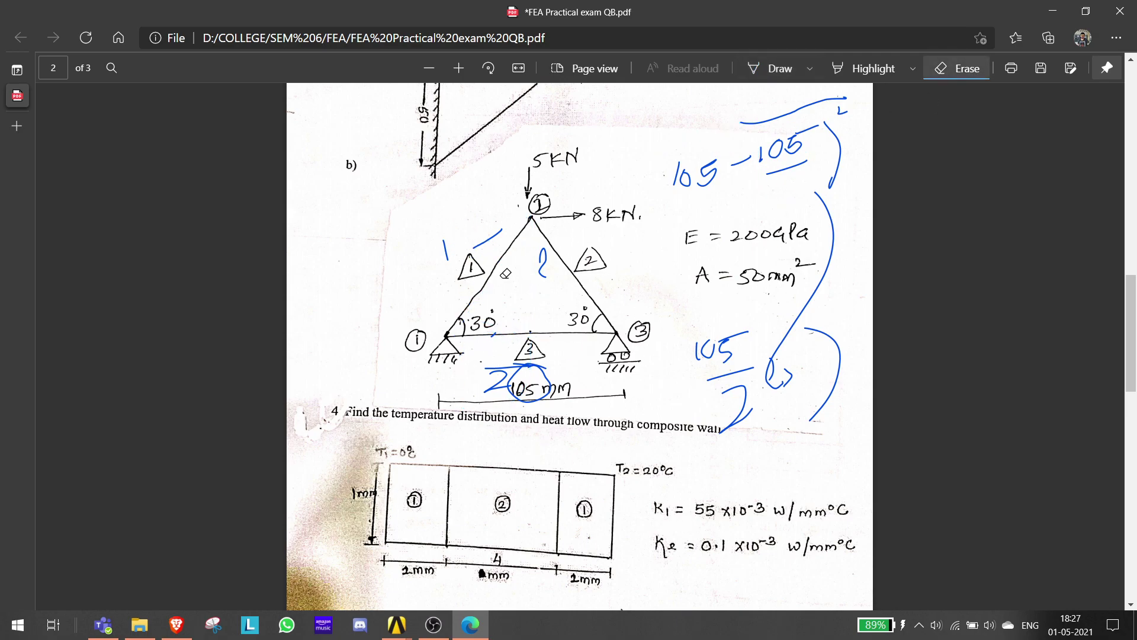
click(434, 625)
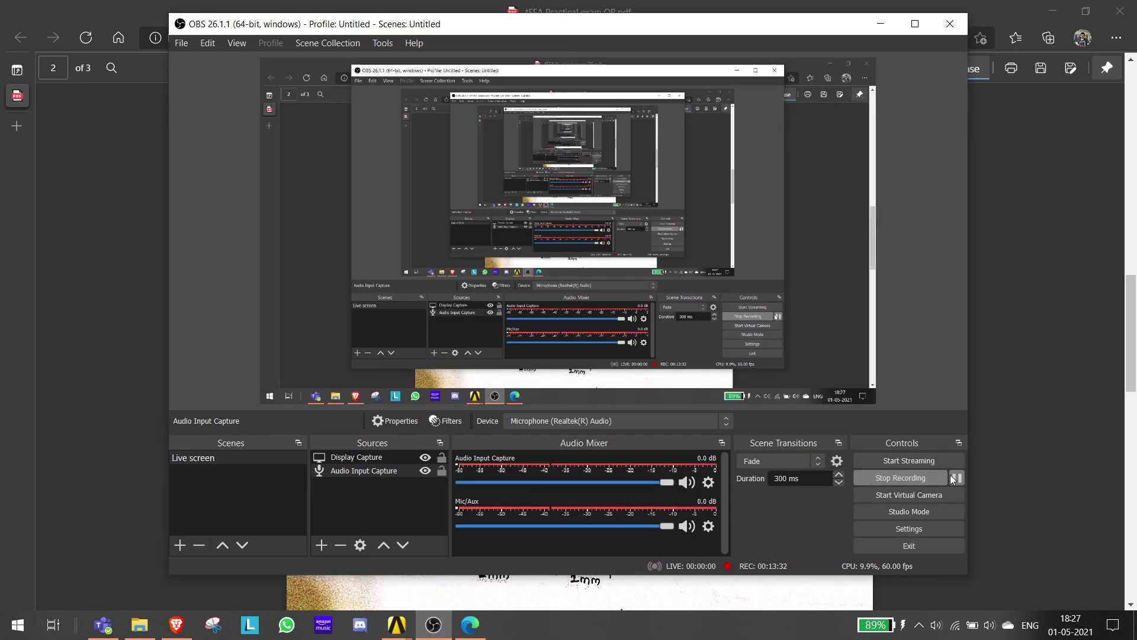